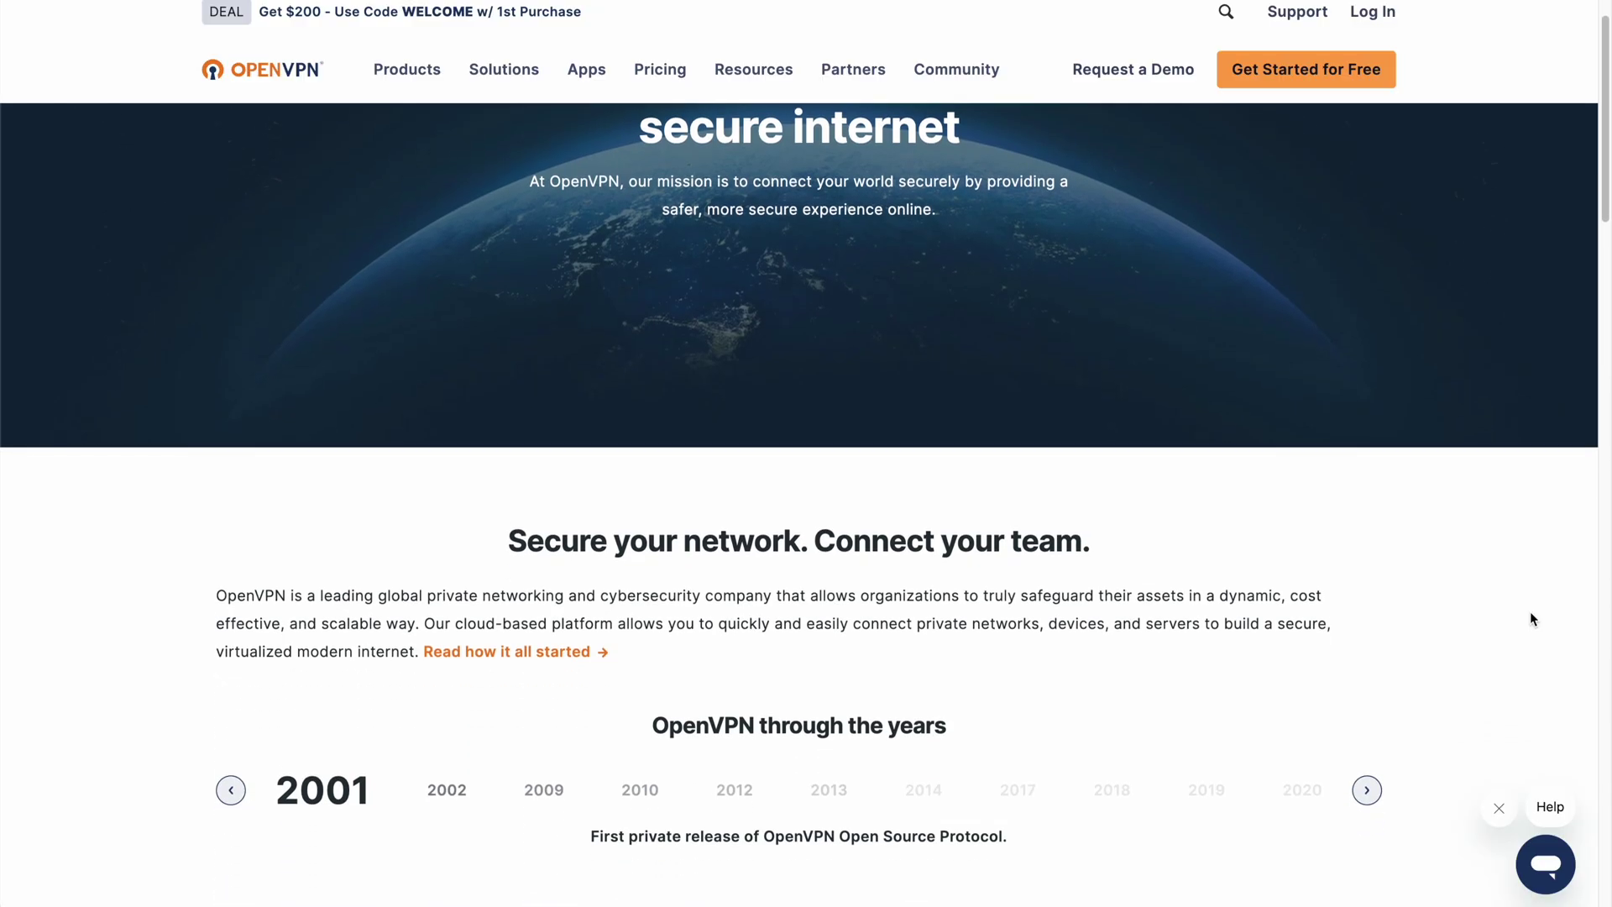
Step: Scroll down through the page shown in the browser
{"action": "scroll", "coordinate": [1531, 618], "scroll_direction": "down", "scroll_amount": 2}
{"action": "scroll", "coordinate": [1530, 619], "scroll_direction": "down", "scroll_amount": 2}
{"action": "scroll", "coordinate": [1531, 619], "scroll_direction": "down", "scroll_amount": 2}
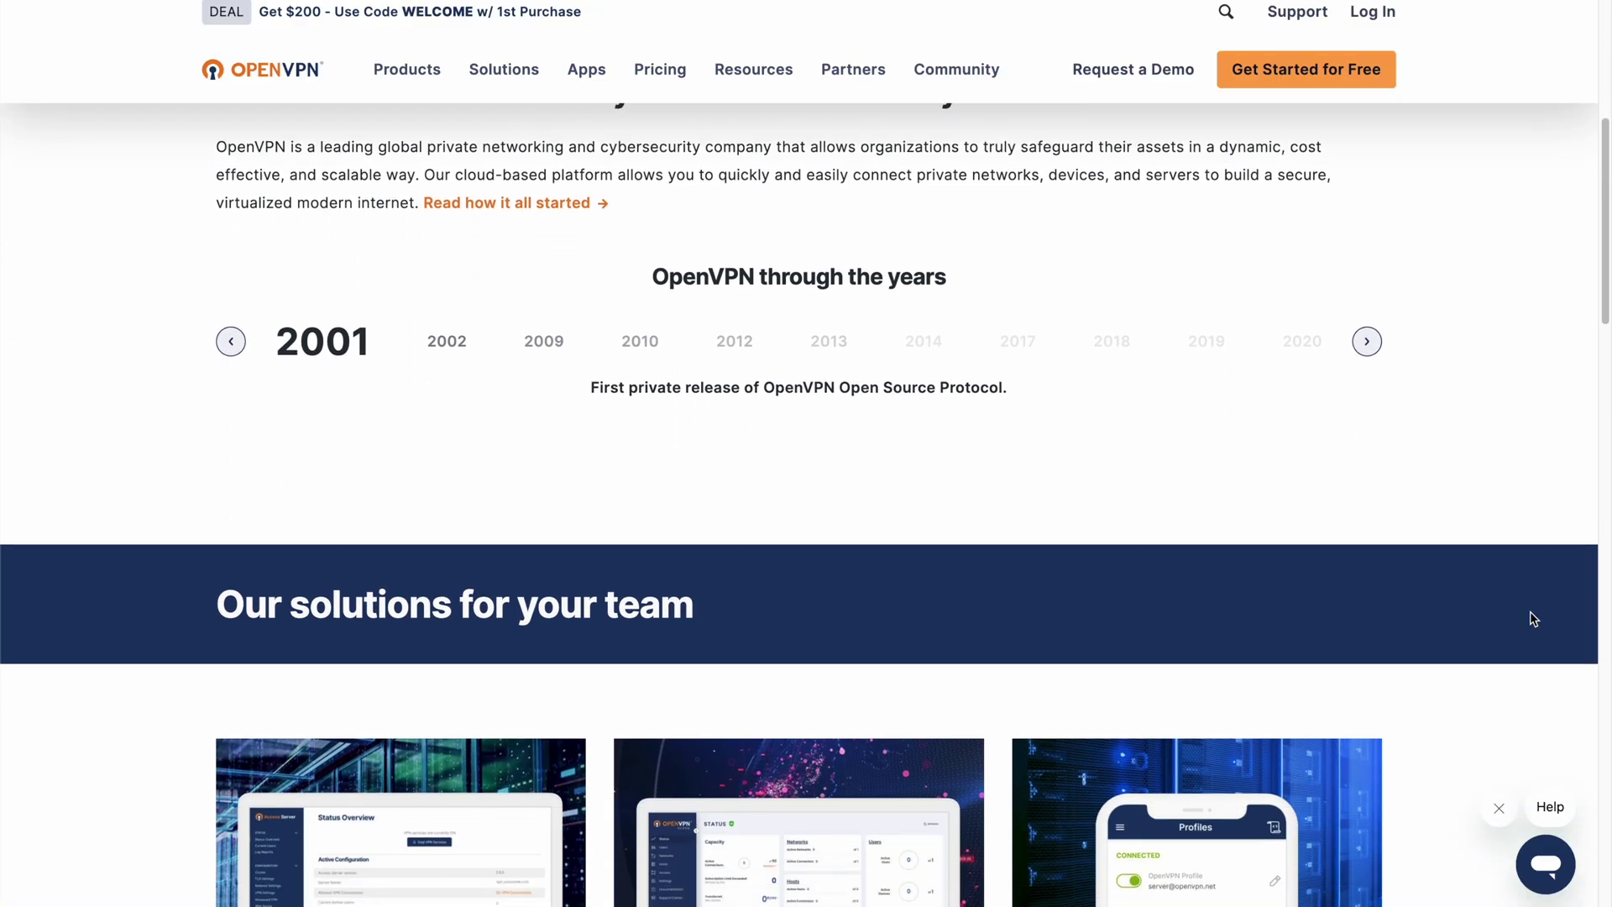
{"action": "scroll", "coordinate": [1530, 618], "scroll_direction": "down", "scroll_amount": 3}
{"action": "scroll", "coordinate": [1531, 618], "scroll_direction": "down", "scroll_amount": 4}
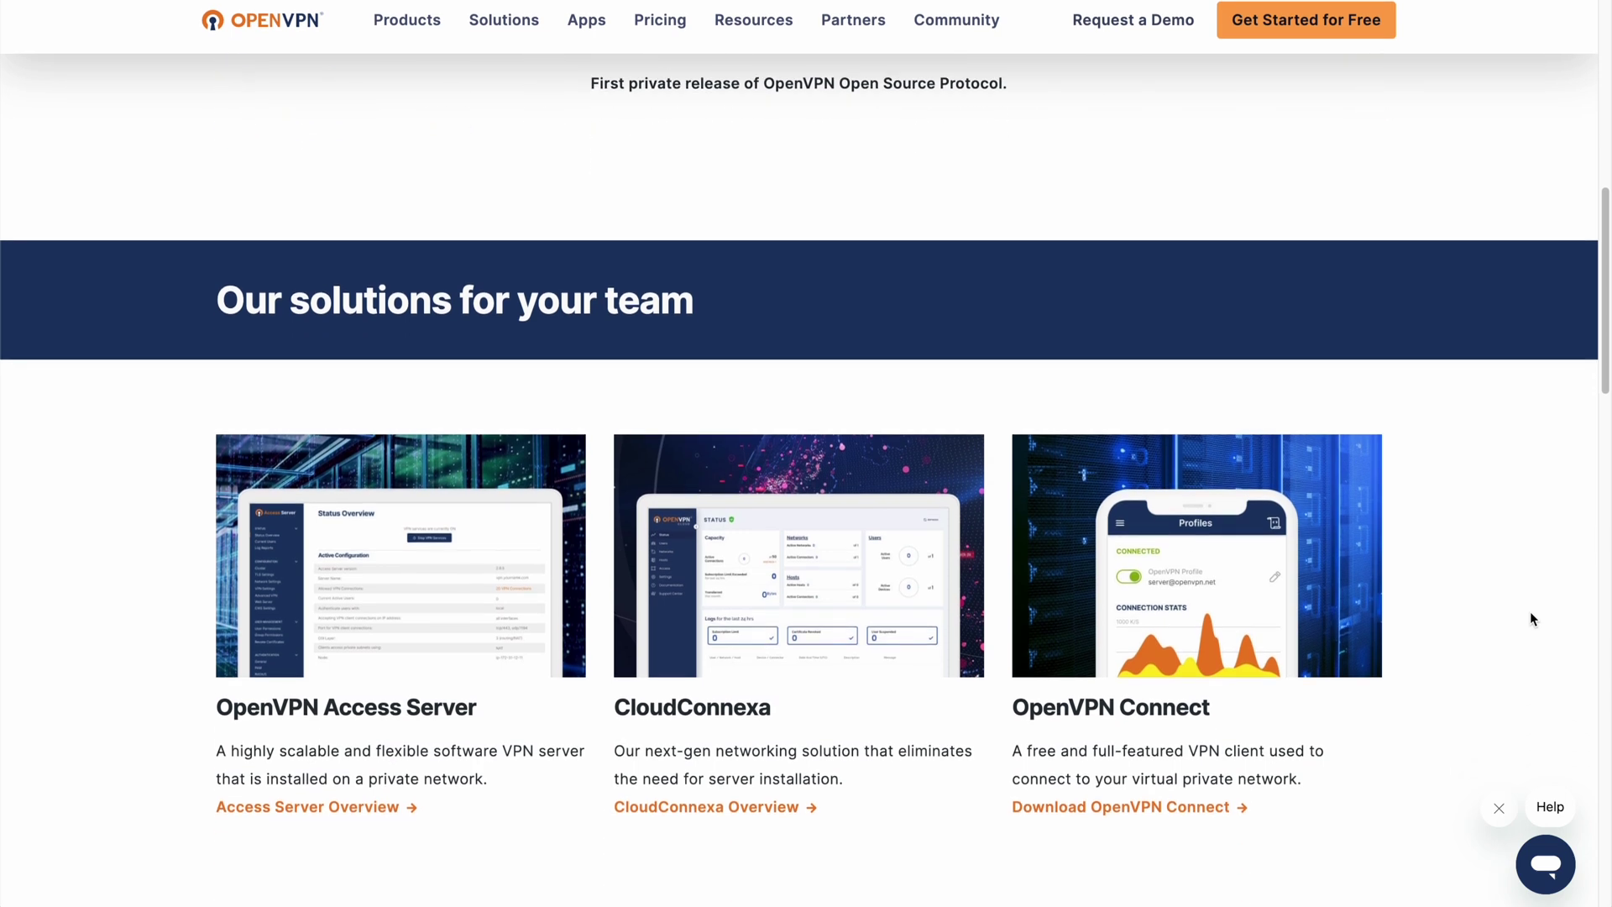
{"action": "scroll", "coordinate": [1533, 619], "scroll_direction": "down", "scroll_amount": 1}
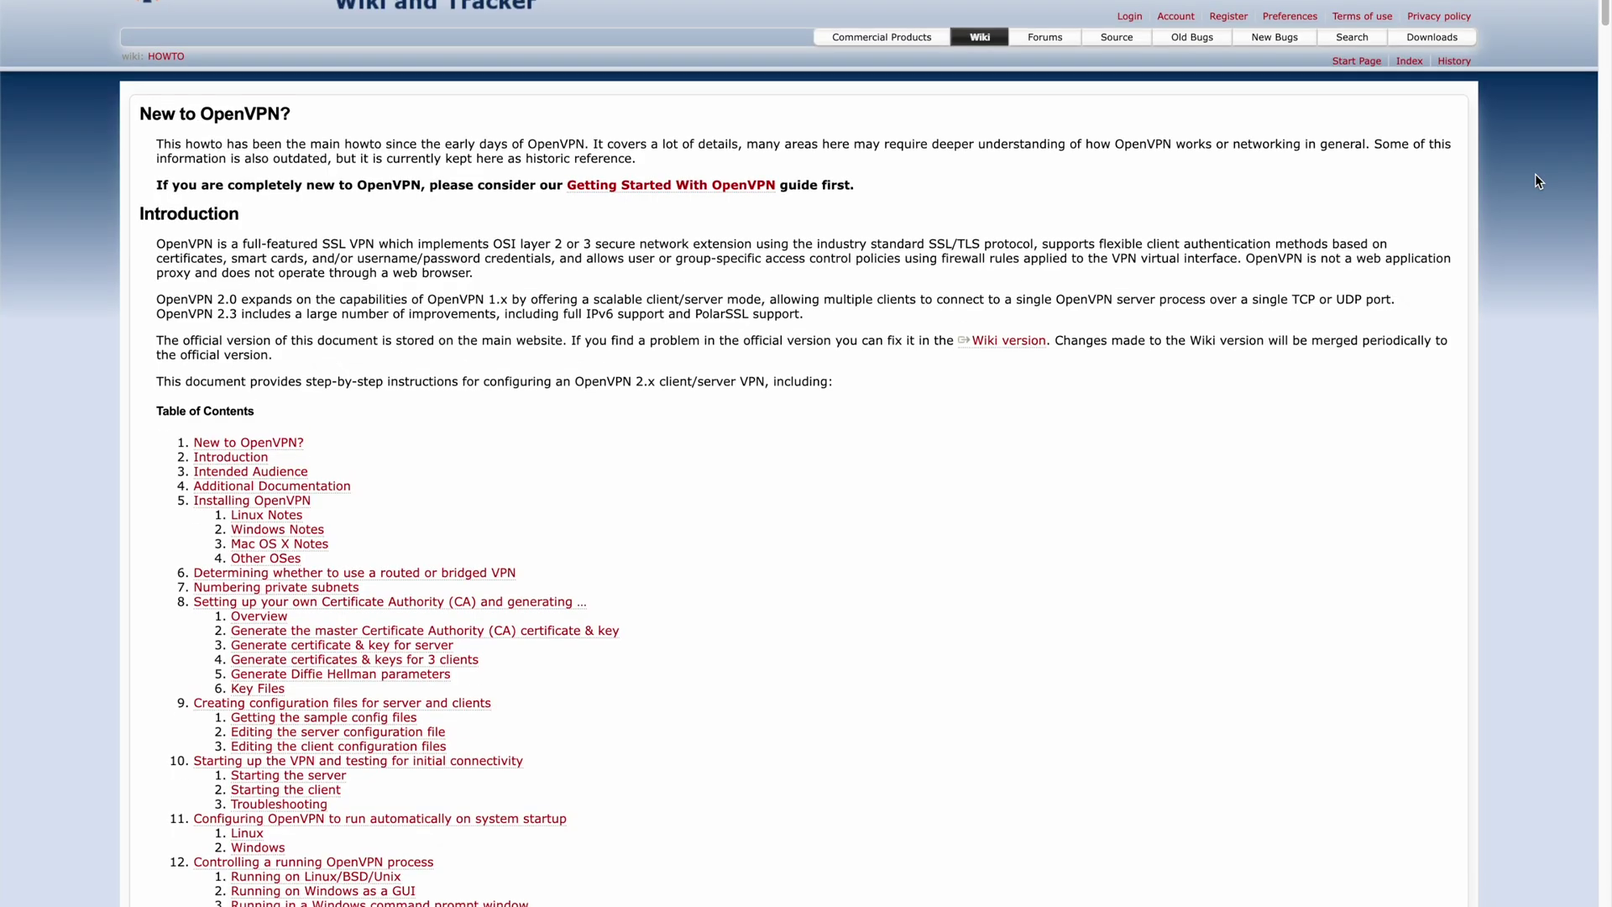
{"action": "scroll", "coordinate": [1535, 173], "scroll_direction": "down", "scroll_amount": 3}
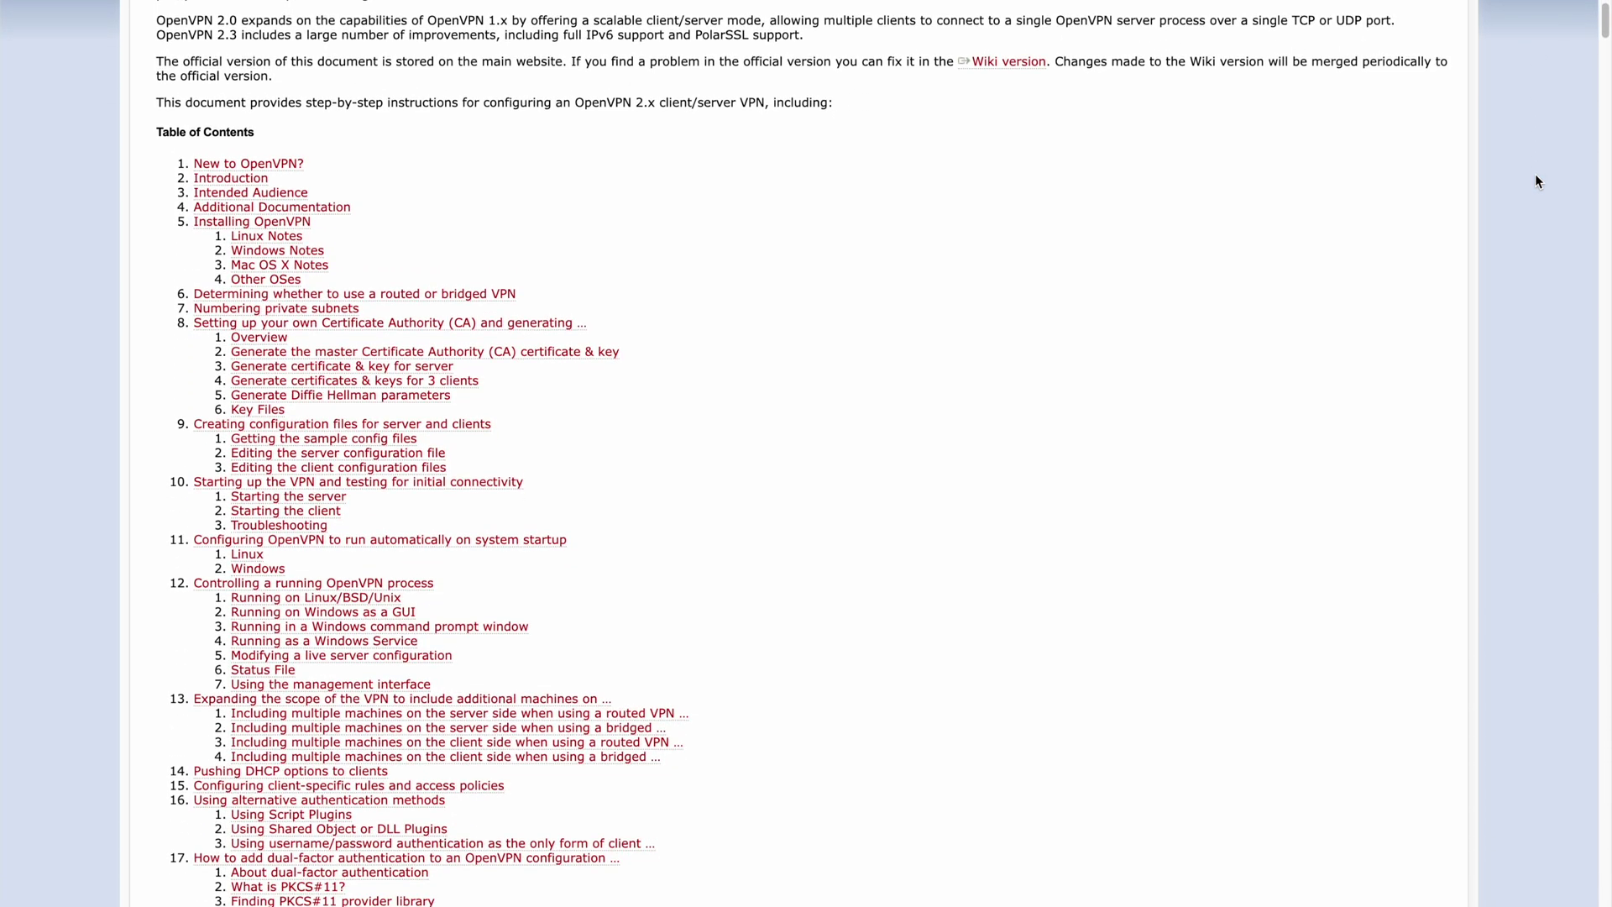
{"action": "scroll", "coordinate": [1535, 176], "scroll_direction": "down", "scroll_amount": 3}
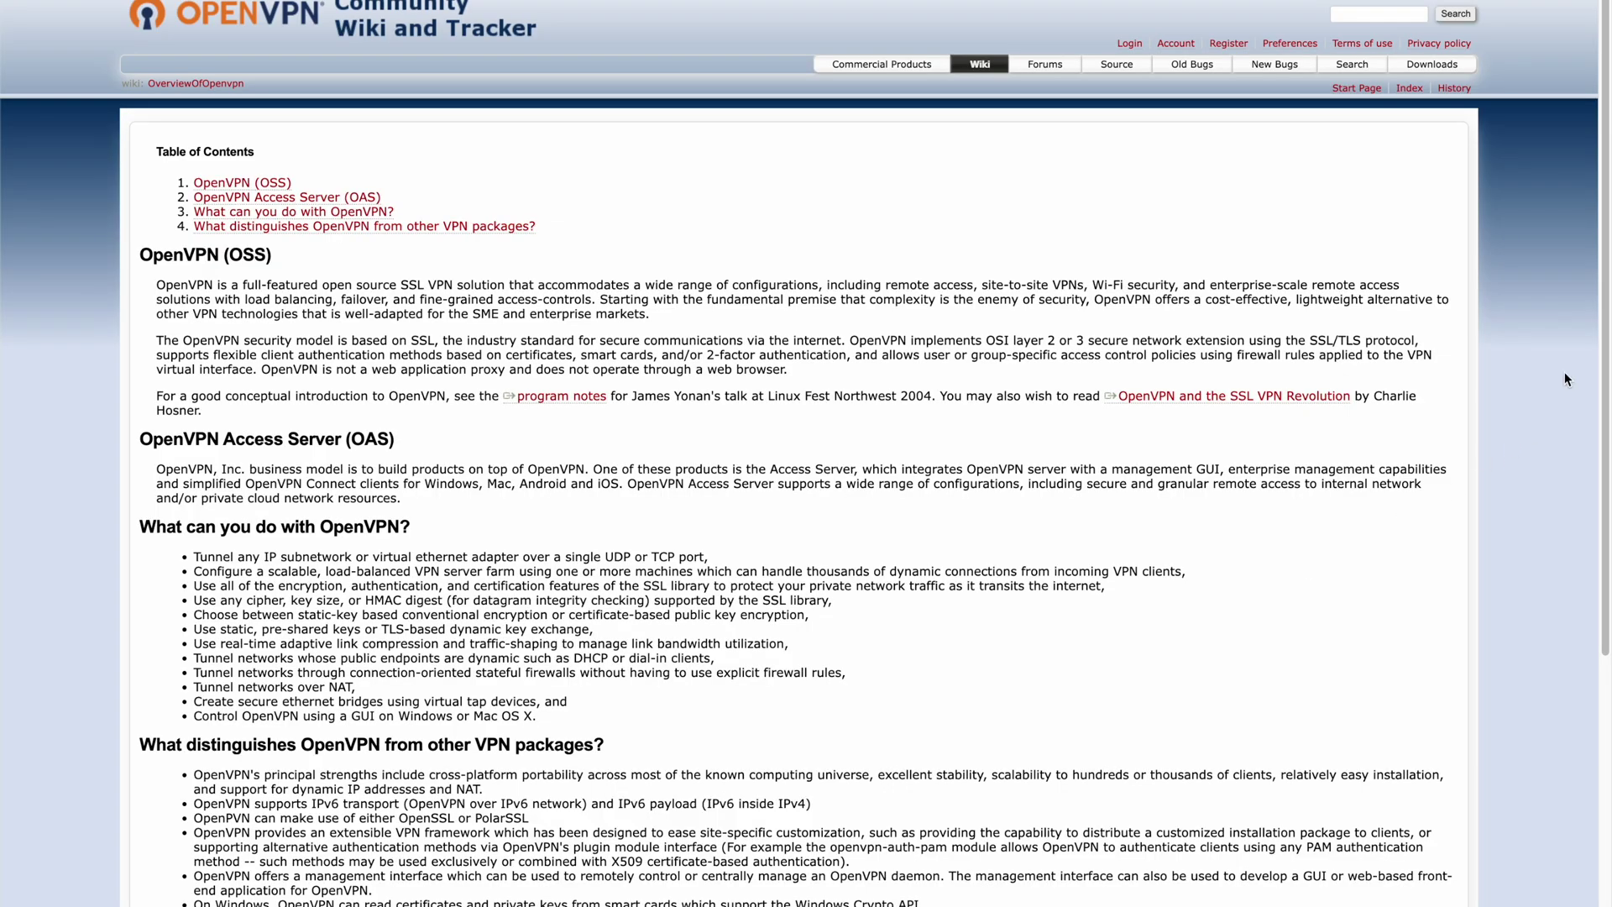
{"action": "scroll", "coordinate": [1564, 374], "scroll_direction": "down", "scroll_amount": 4}
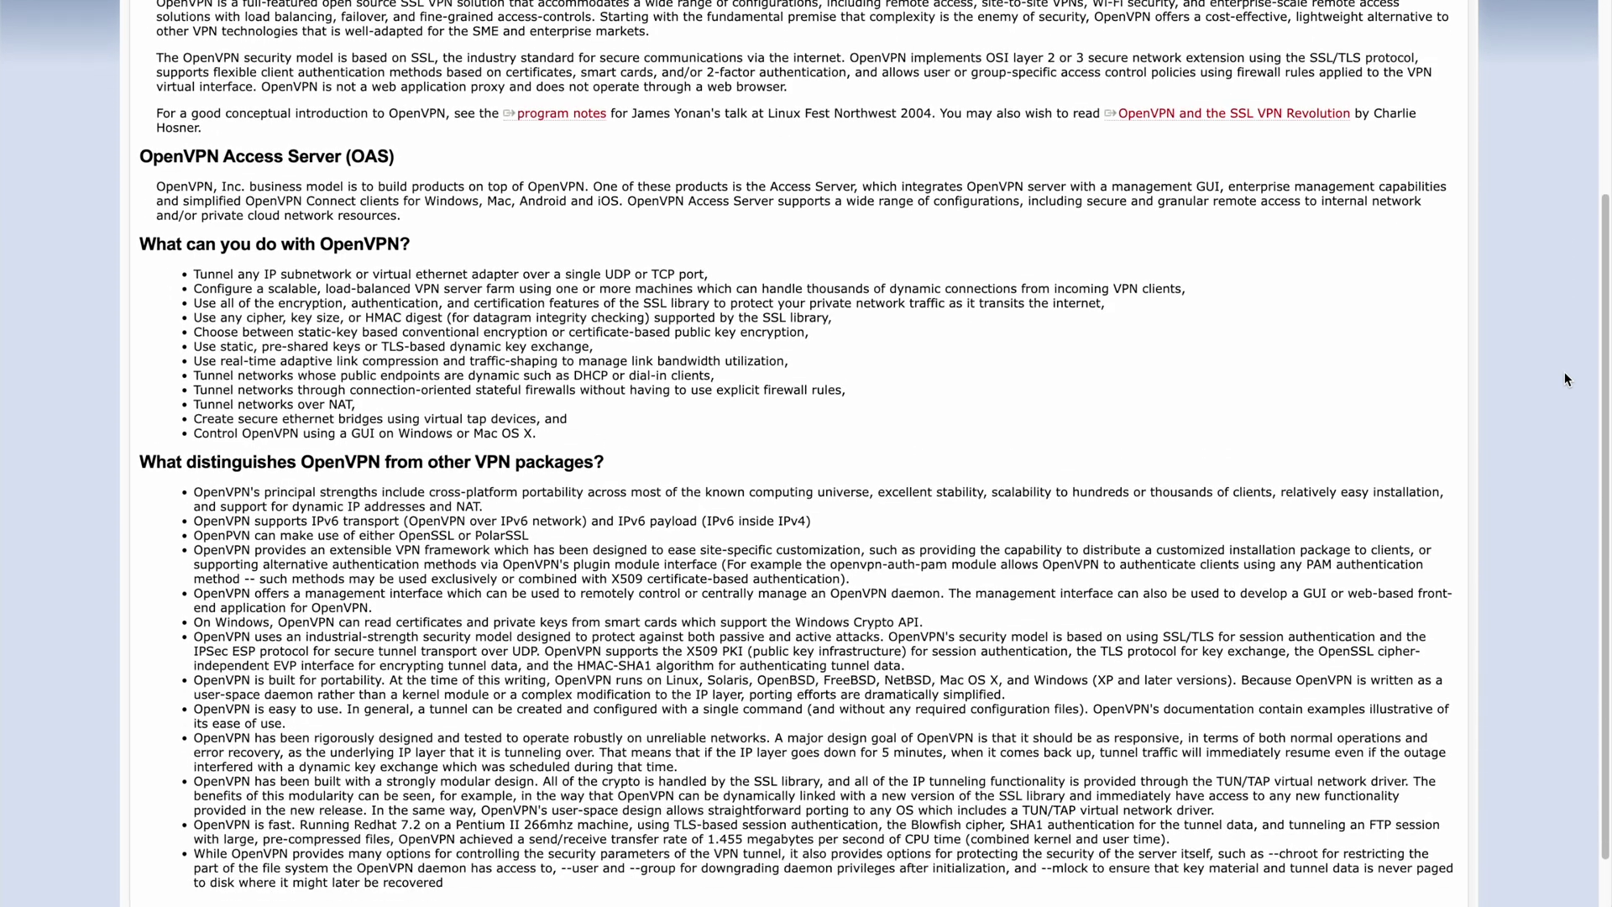
{"action": "scroll", "coordinate": [1564, 375], "scroll_direction": "down", "scroll_amount": 1}
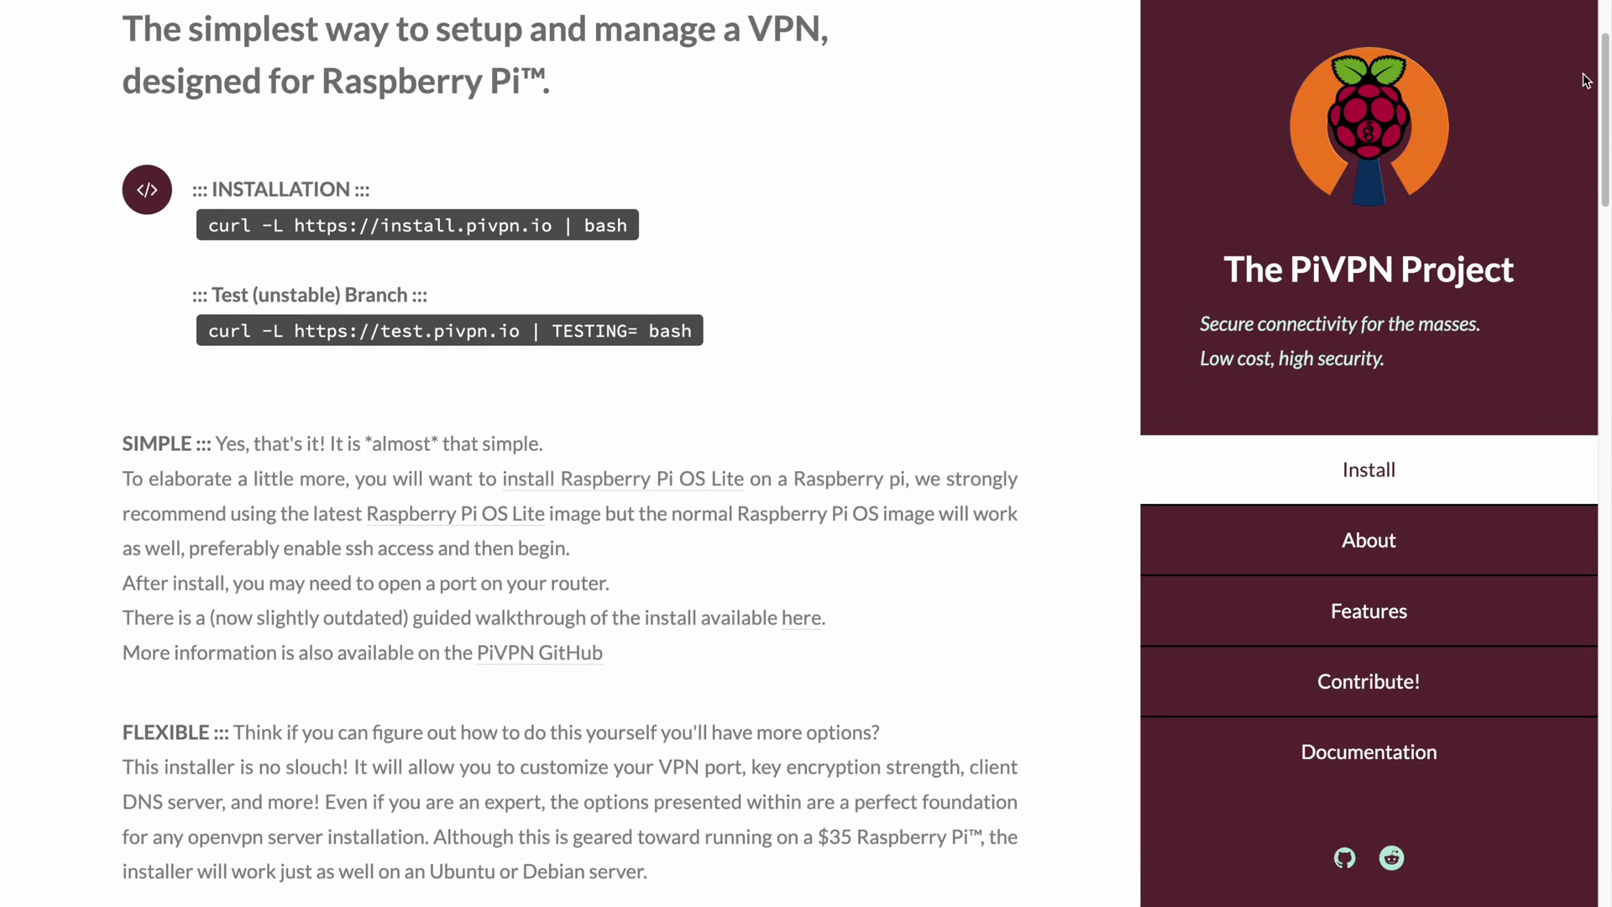
{"action": "scroll", "coordinate": [1586, 81], "scroll_direction": "down", "scroll_amount": 1}
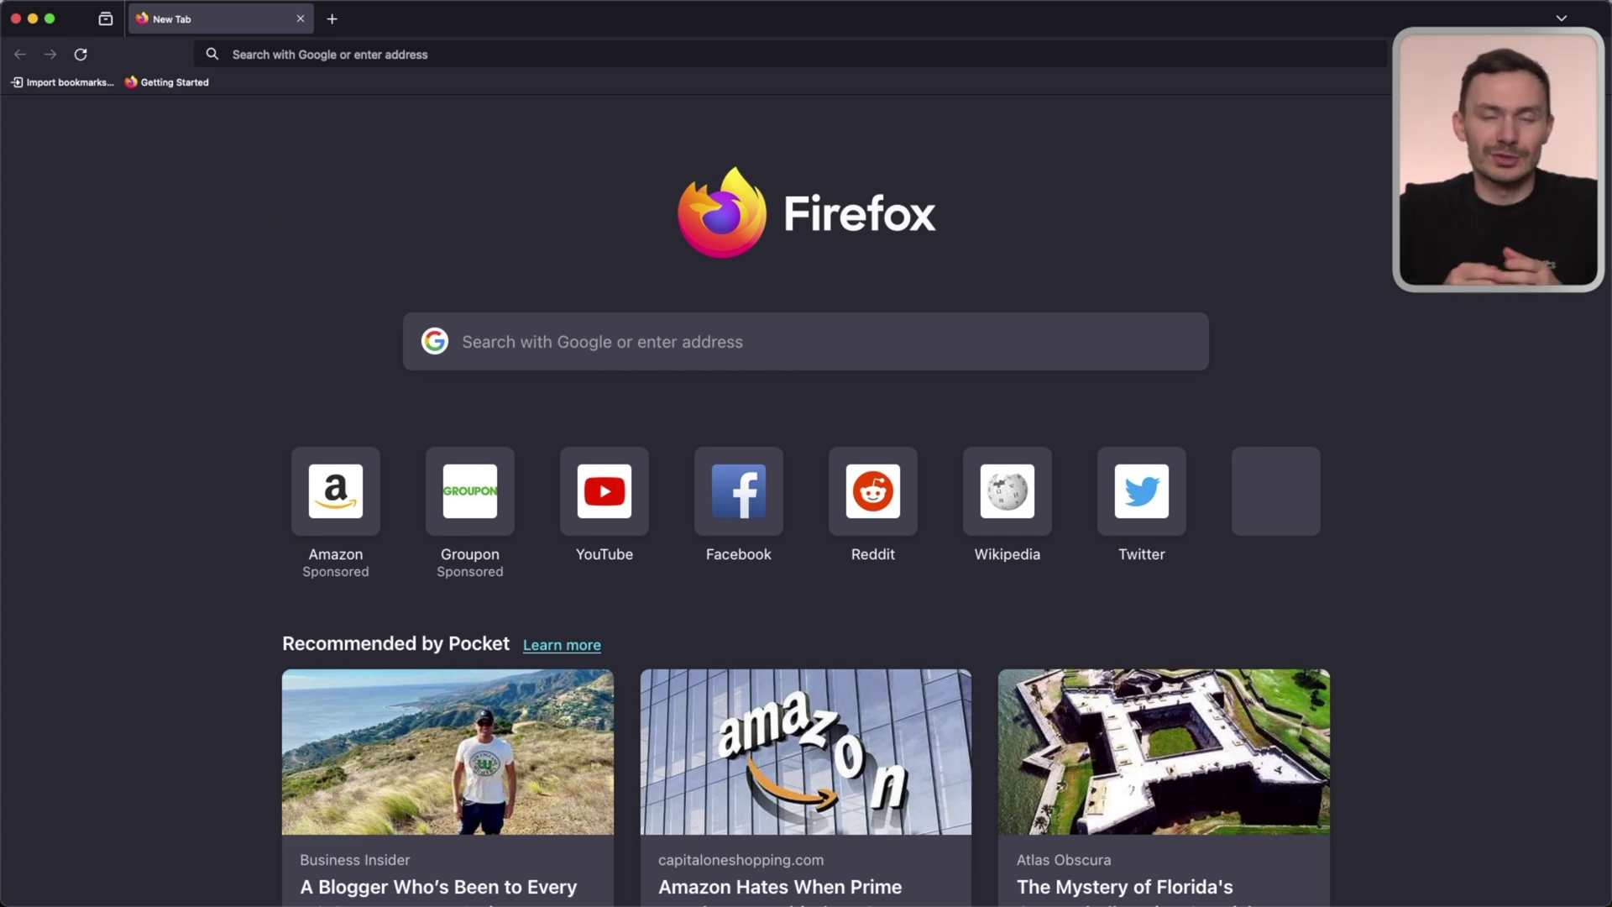
{"action": "left_click", "coordinate": [251, 56]}
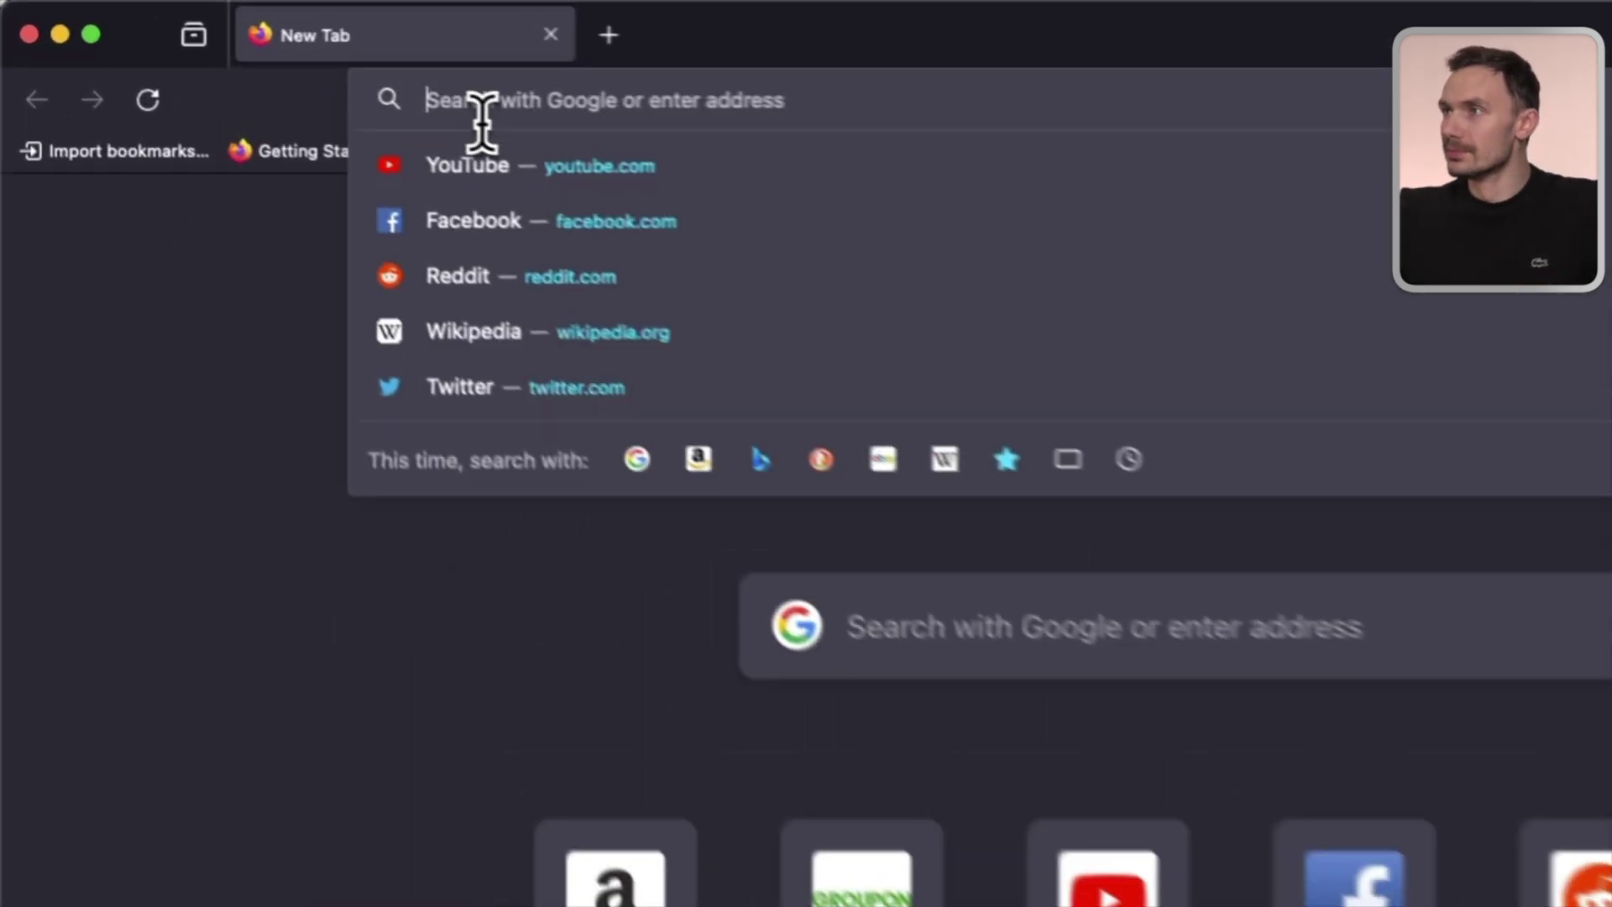
{"action": "type", "text": "https://192.168.1.1"}
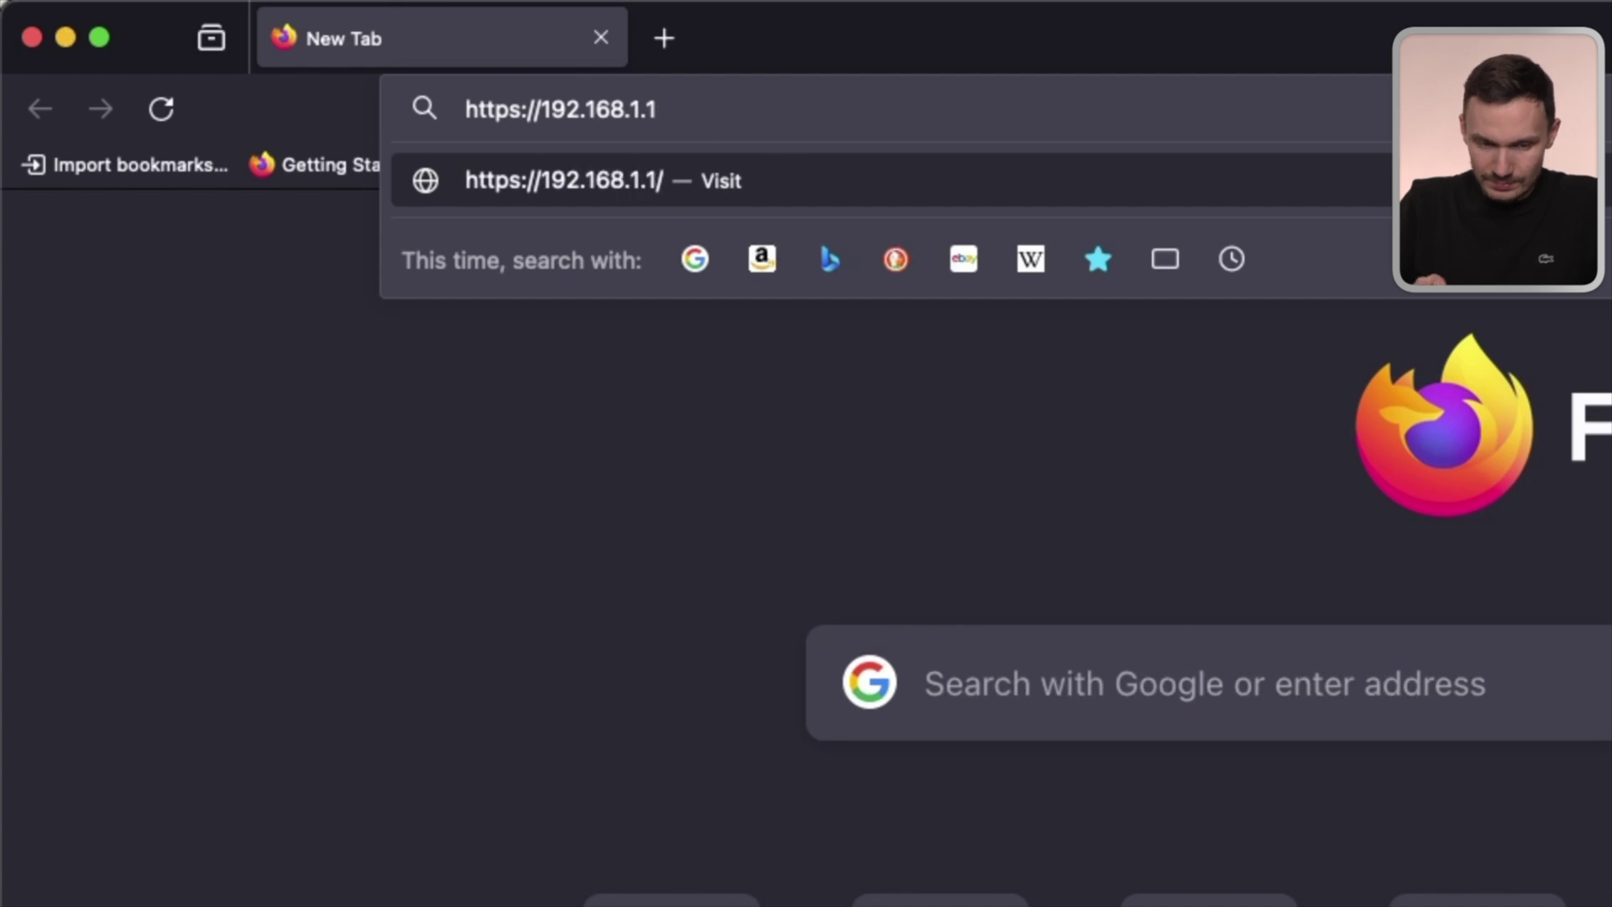
{"action": "key", "text": "Return"}
{"action": "type", "text": "•••"}
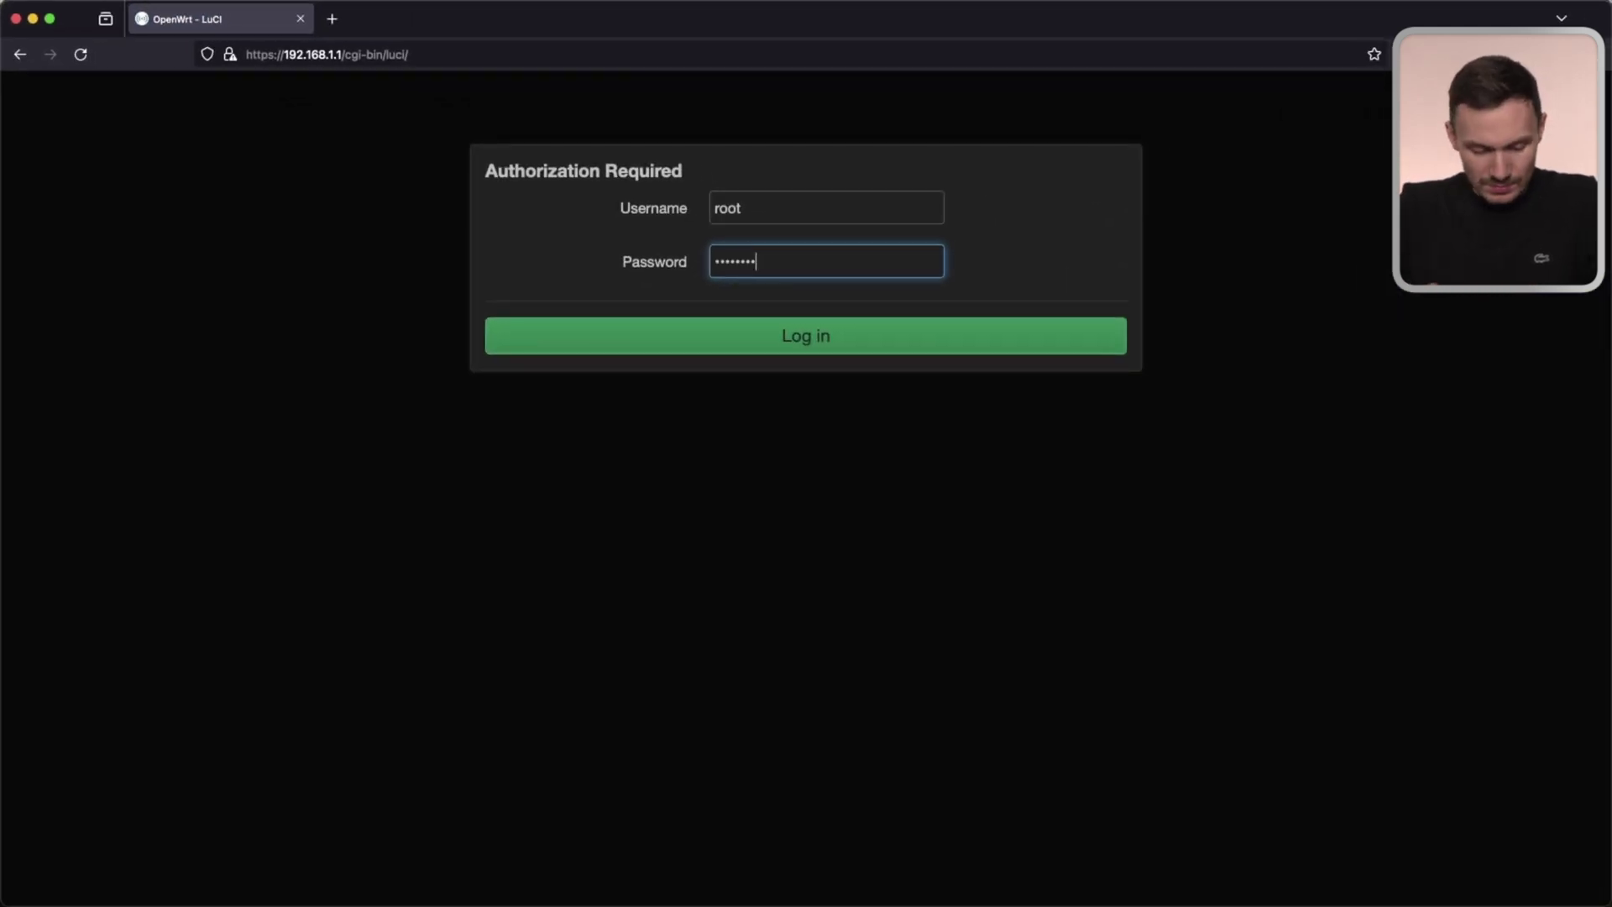
{"action": "key", "text": "Return"}
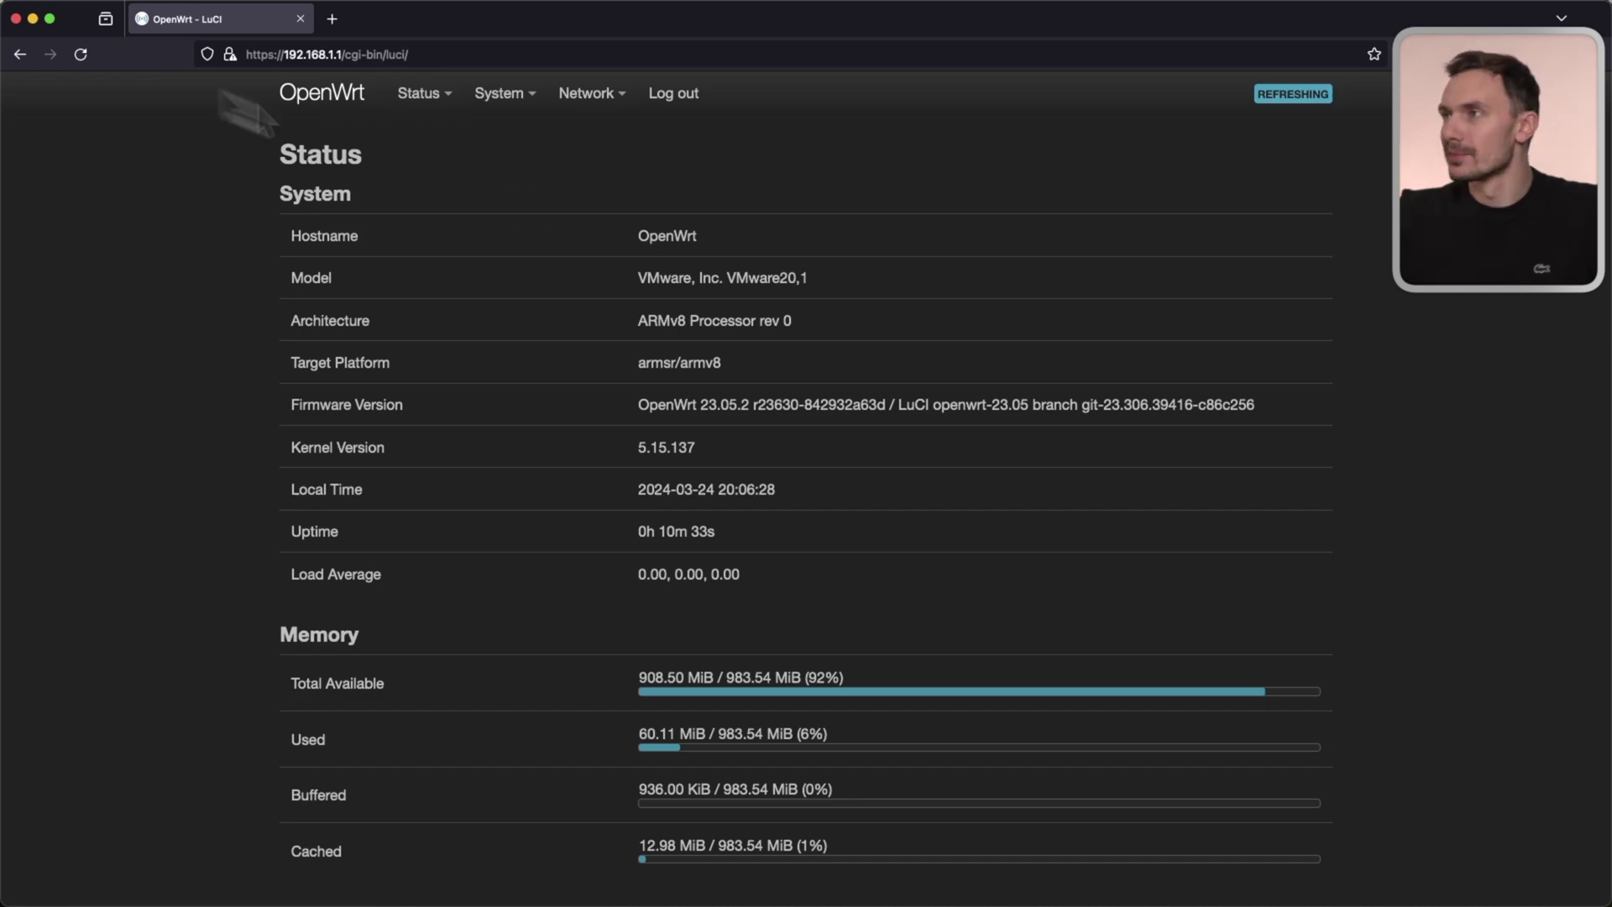
Step: Refresh the package lists on the System > Software page
{"action": "left_click", "coordinate": [503, 92]}
{"action": "left_click", "coordinate": [516, 202]}
{"action": "left_click", "coordinate": [964, 289]}
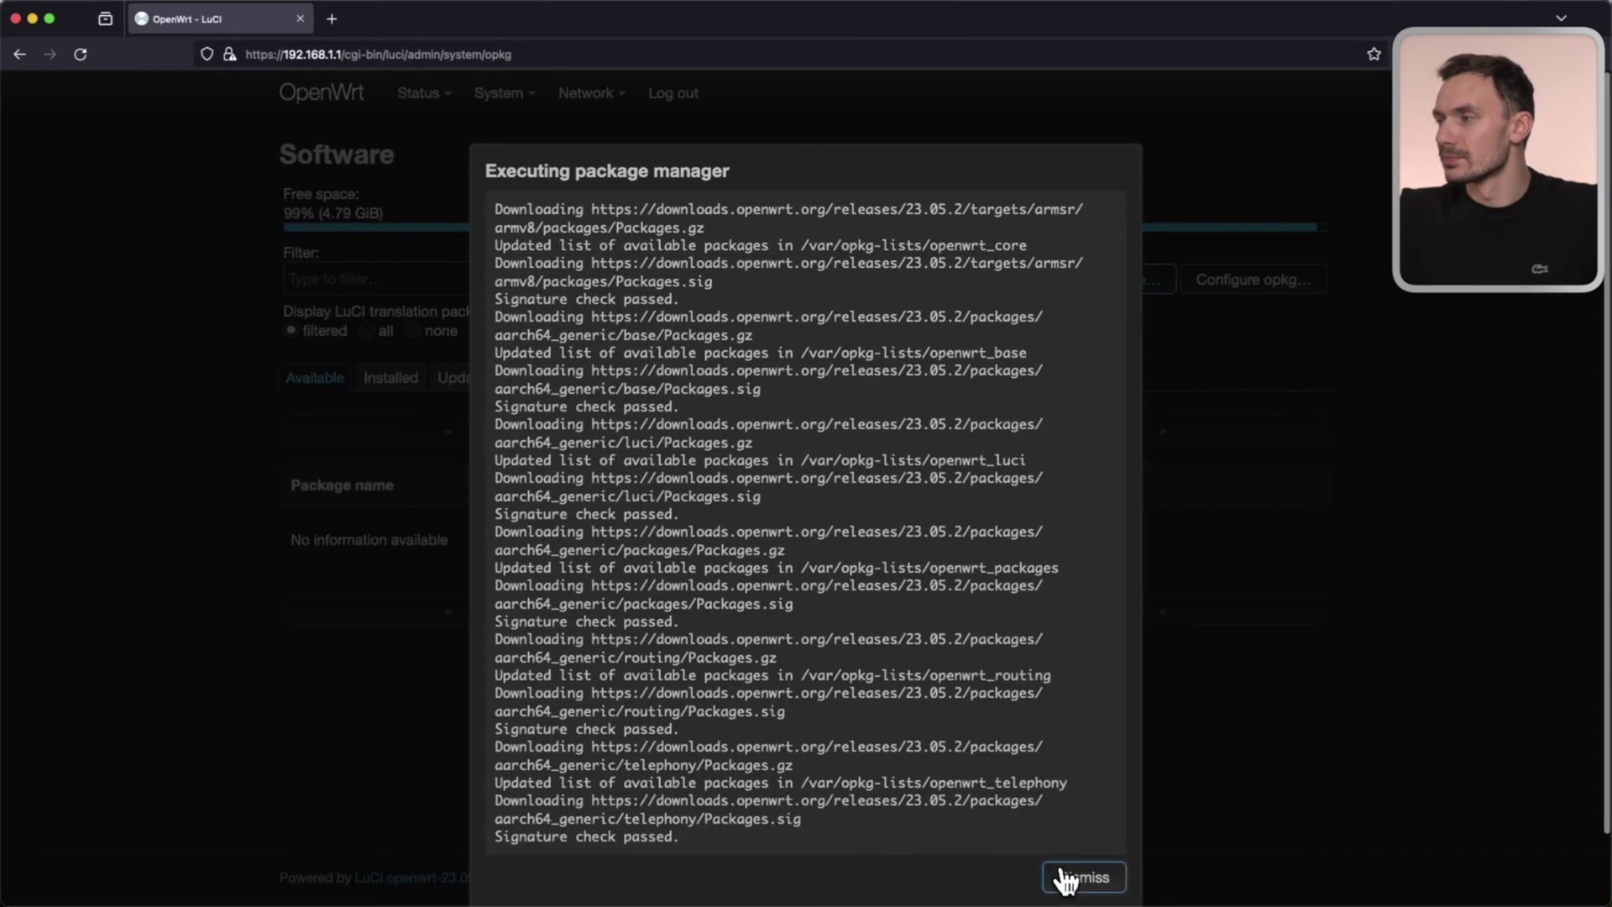
{"action": "left_click", "coordinate": [1079, 874]}
Step: Install the openvpn-openssl package with its dependencies
{"action": "left_click", "coordinate": [174, 320]}
{"action": "type", "text": "Openvpn-openssl"}
{"action": "left_click", "coordinate": [1506, 649]}
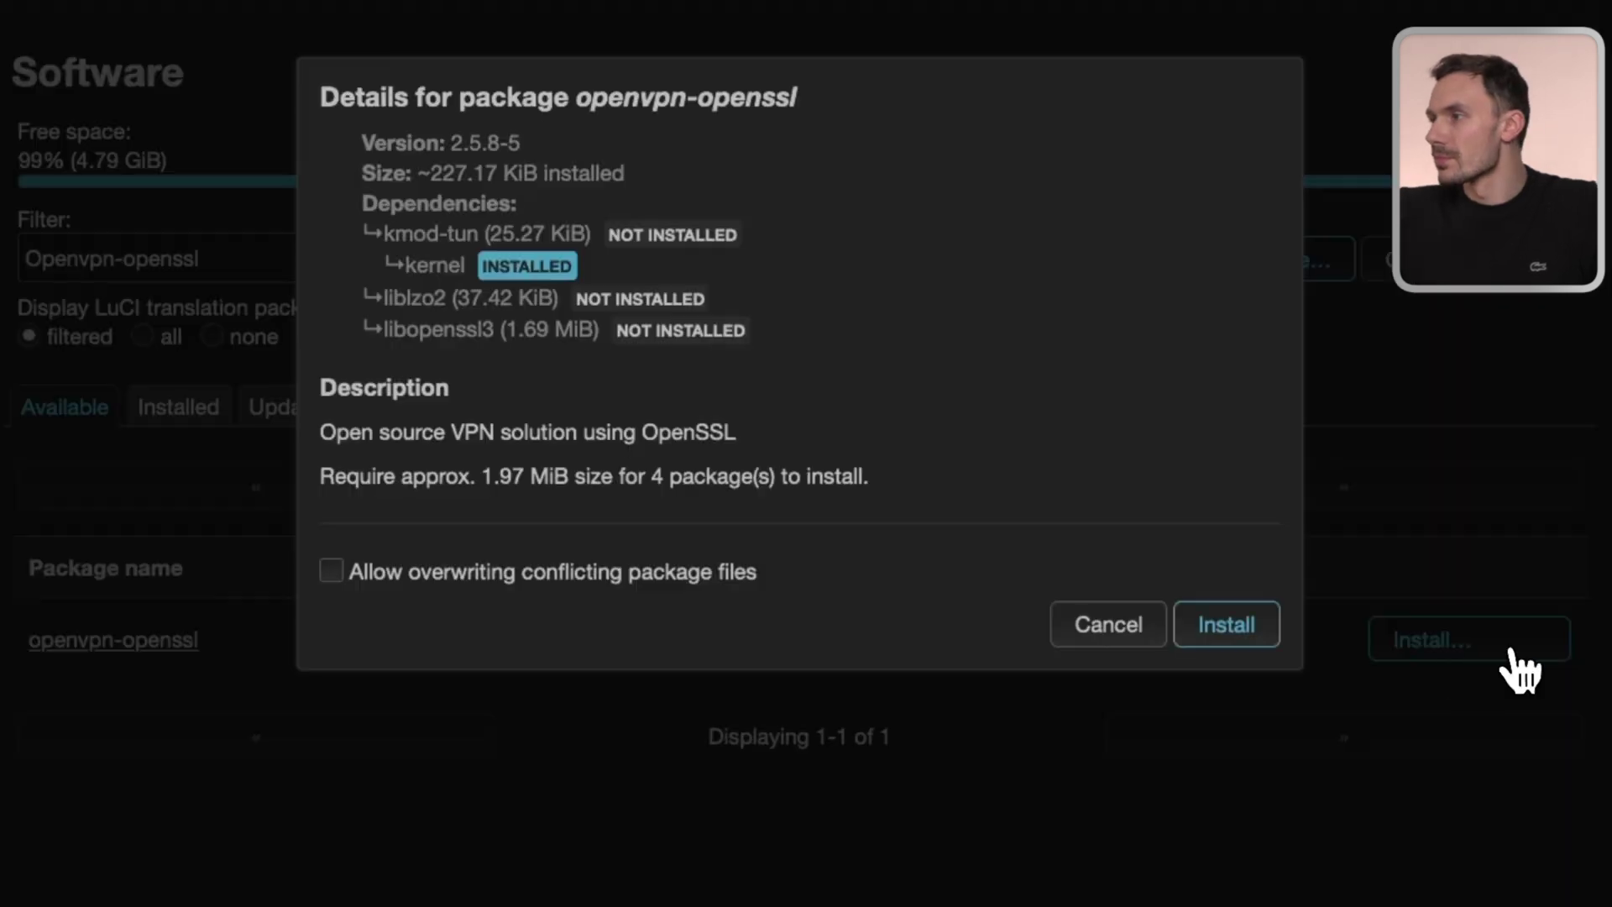
{"action": "left_click", "coordinate": [1230, 633]}
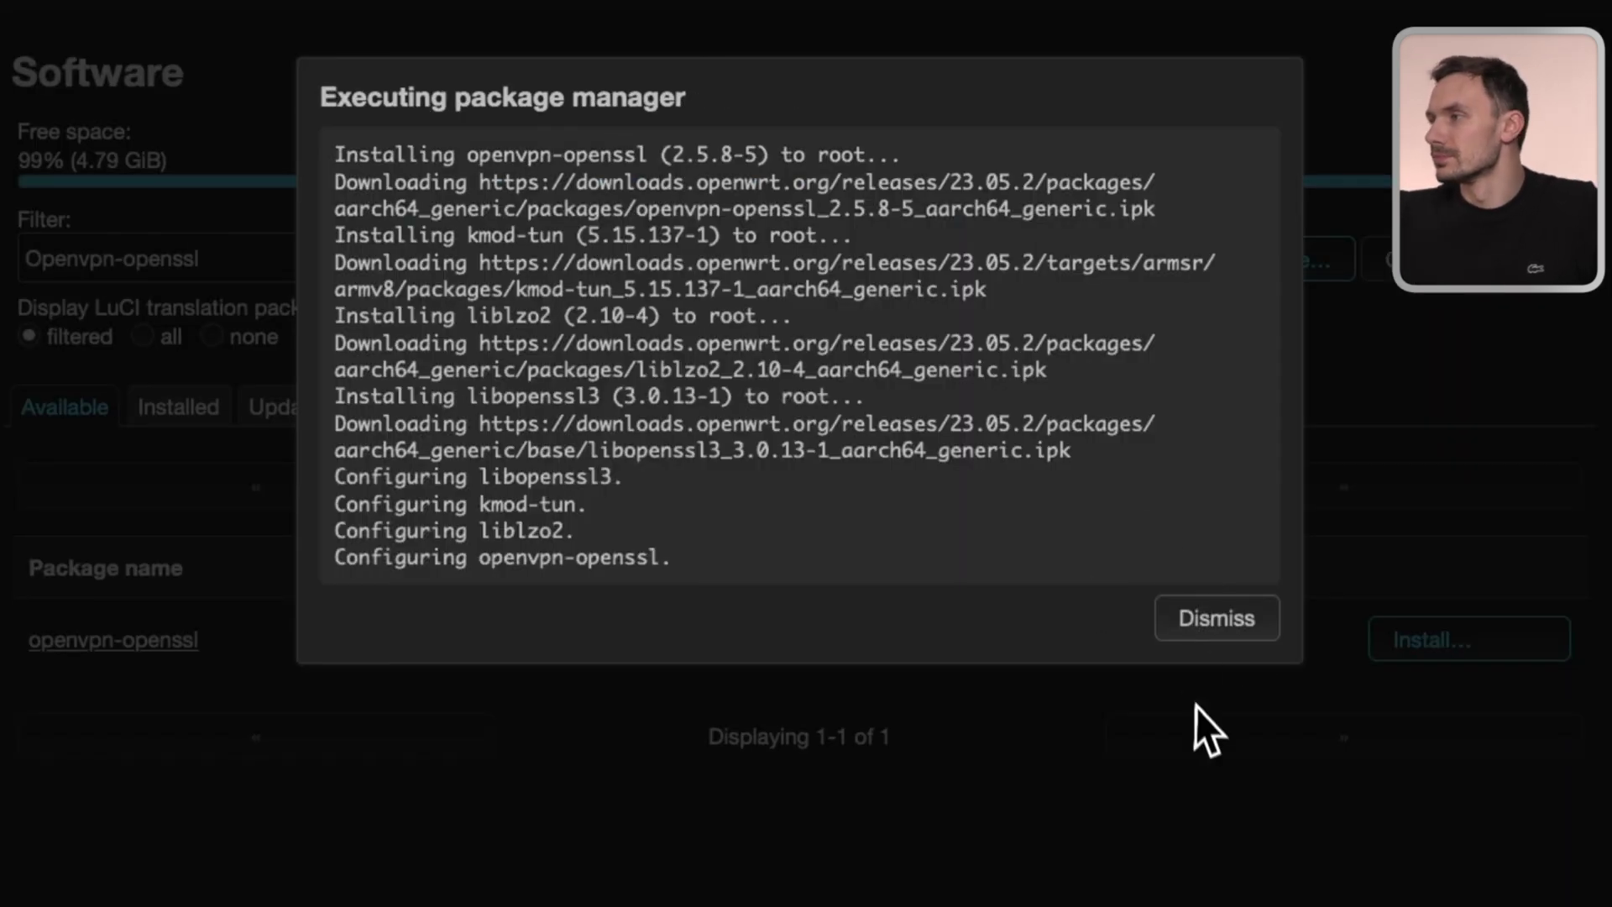
{"action": "left_click", "coordinate": [1216, 616]}
Step: Install the luci-app-openvpn package
{"action": "left_click", "coordinate": [403, 258]}
{"action": "left_click", "coordinate": [352, 255]}
{"action": "type", "text": "luci-"}
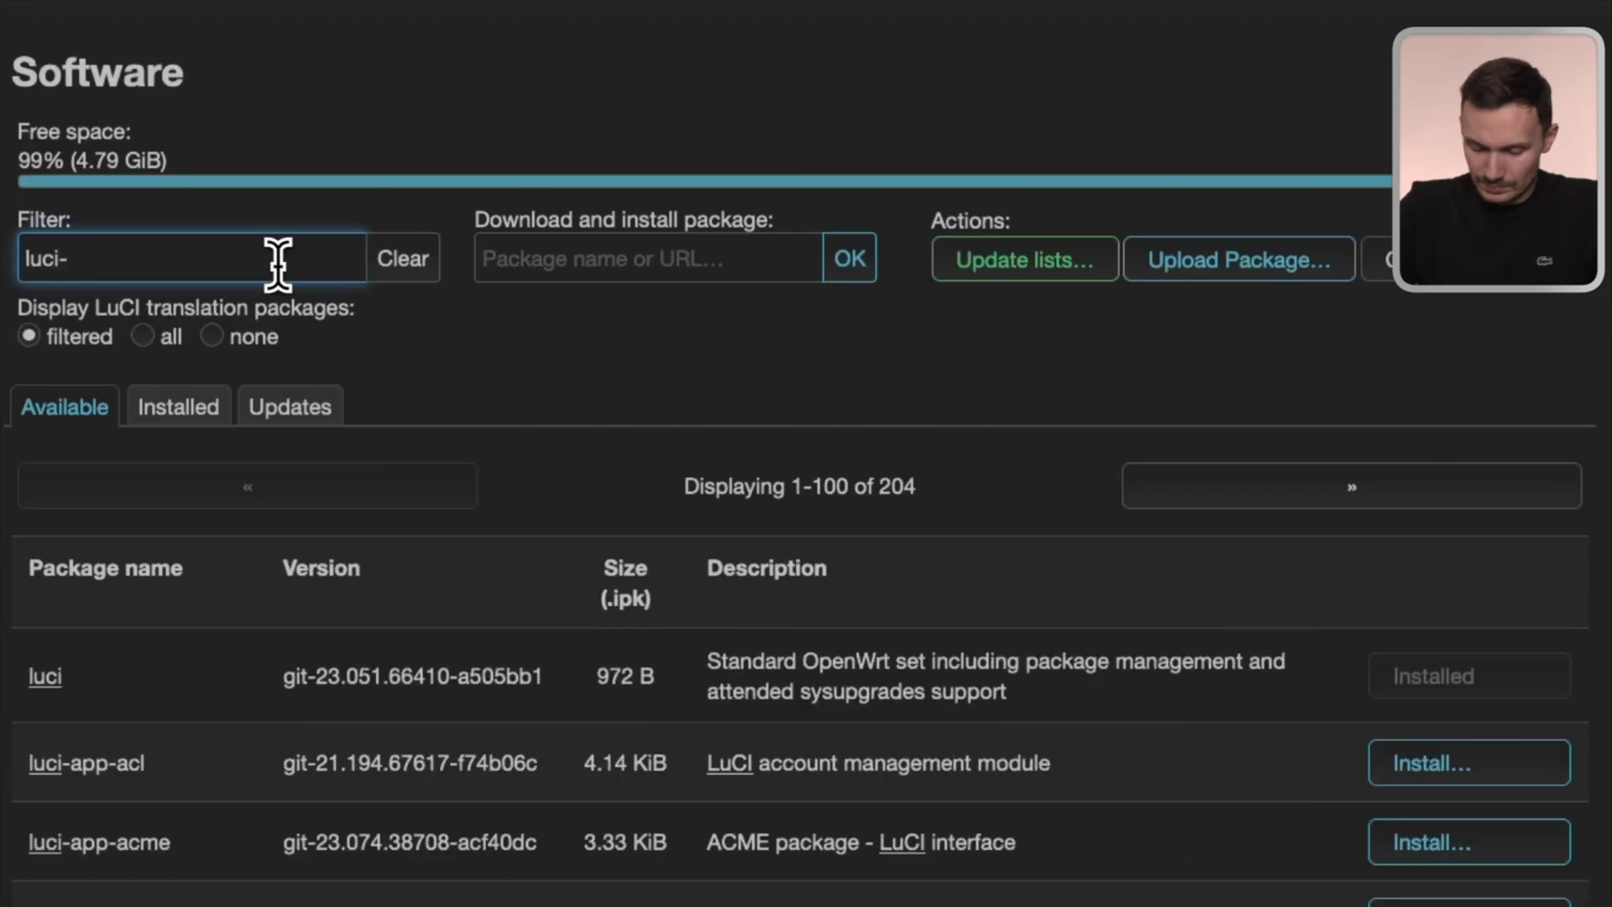
{"action": "type", "text": "app-open"}
{"action": "left_click", "coordinate": [1432, 637]}
{"action": "left_click", "coordinate": [1091, 798]}
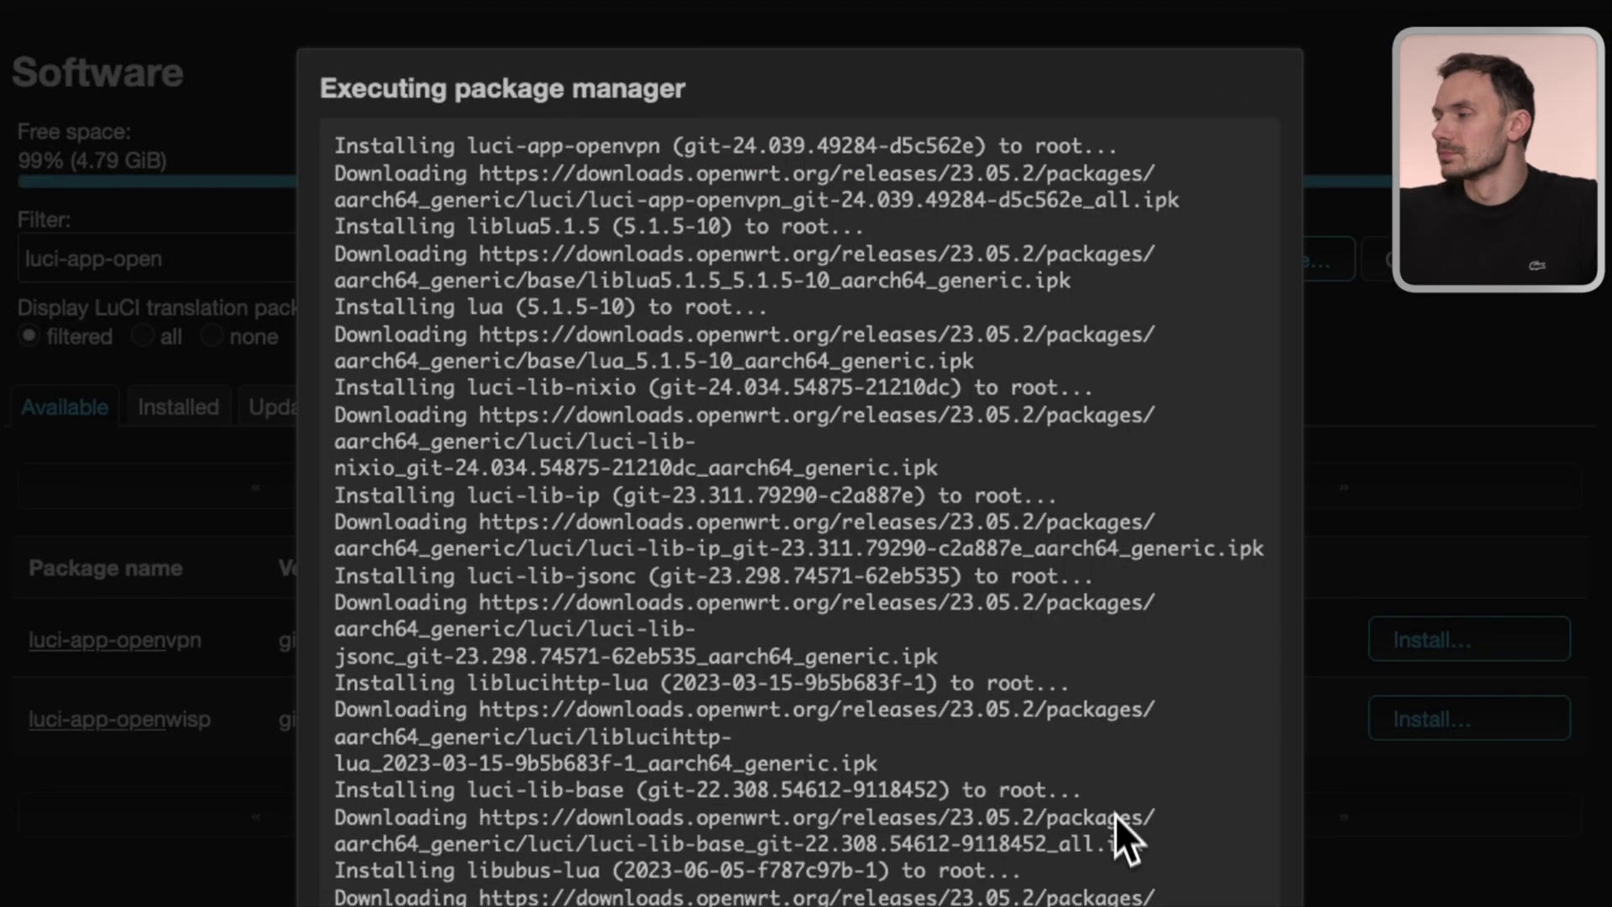
{"action": "left_click", "coordinate": [1115, 839]}
Step: Install the openssl-util package
{"action": "left_click", "coordinate": [403, 257]}
{"action": "left_click", "coordinate": [252, 270]}
{"action": "type", "text": "openssl-util"}
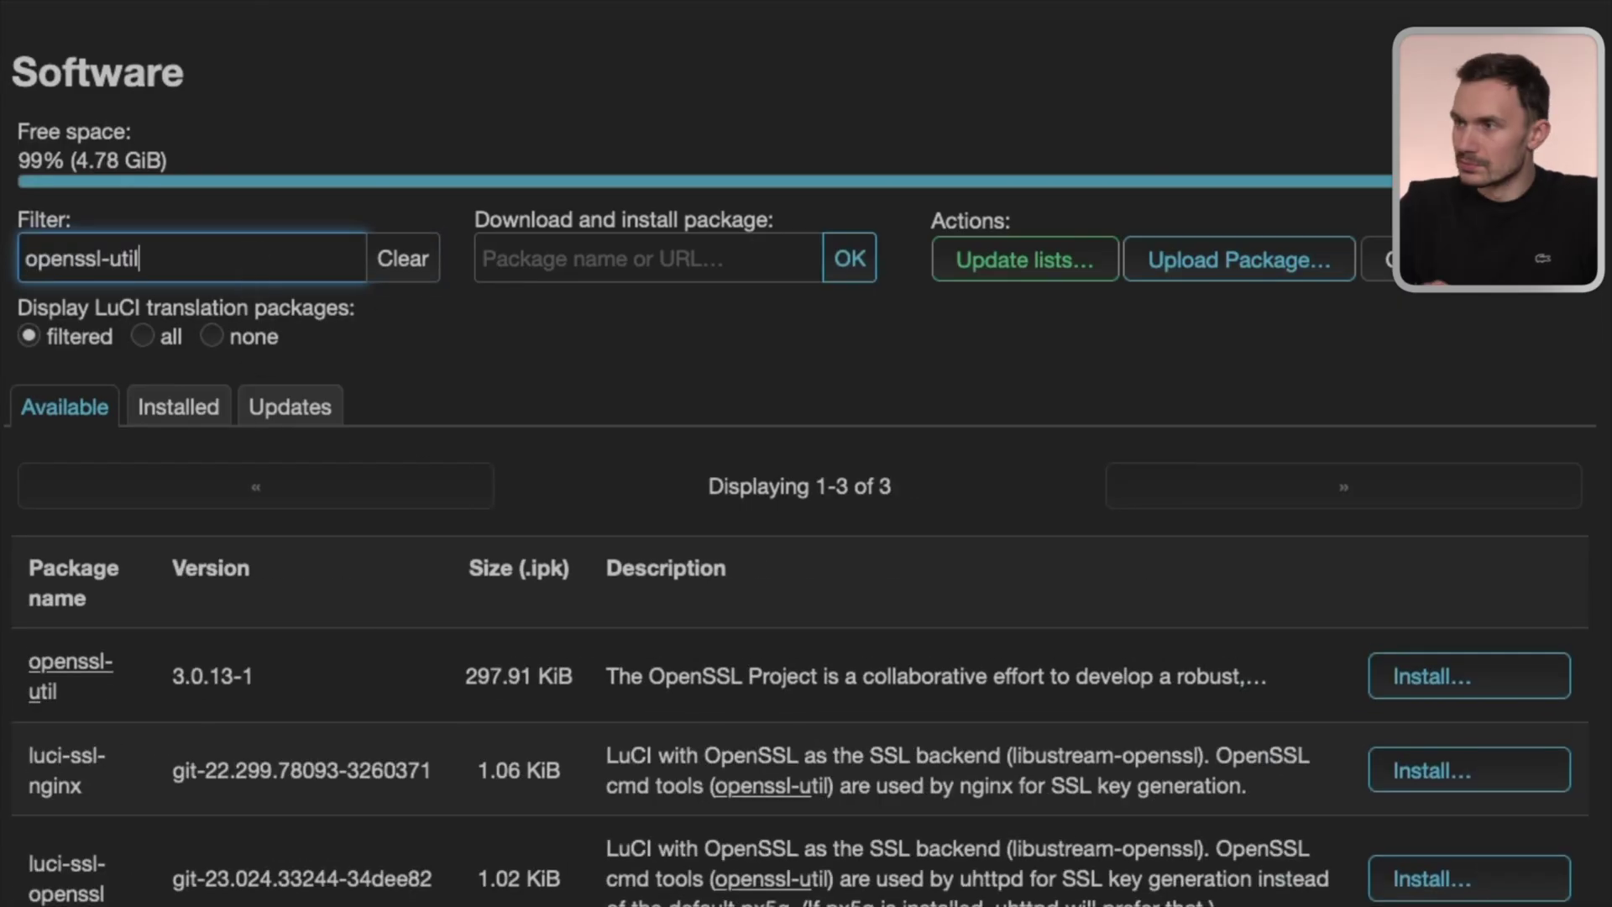
{"action": "left_click", "coordinate": [1432, 676]}
{"action": "left_click", "coordinate": [1225, 653]}
{"action": "left_click", "coordinate": [1192, 460]}
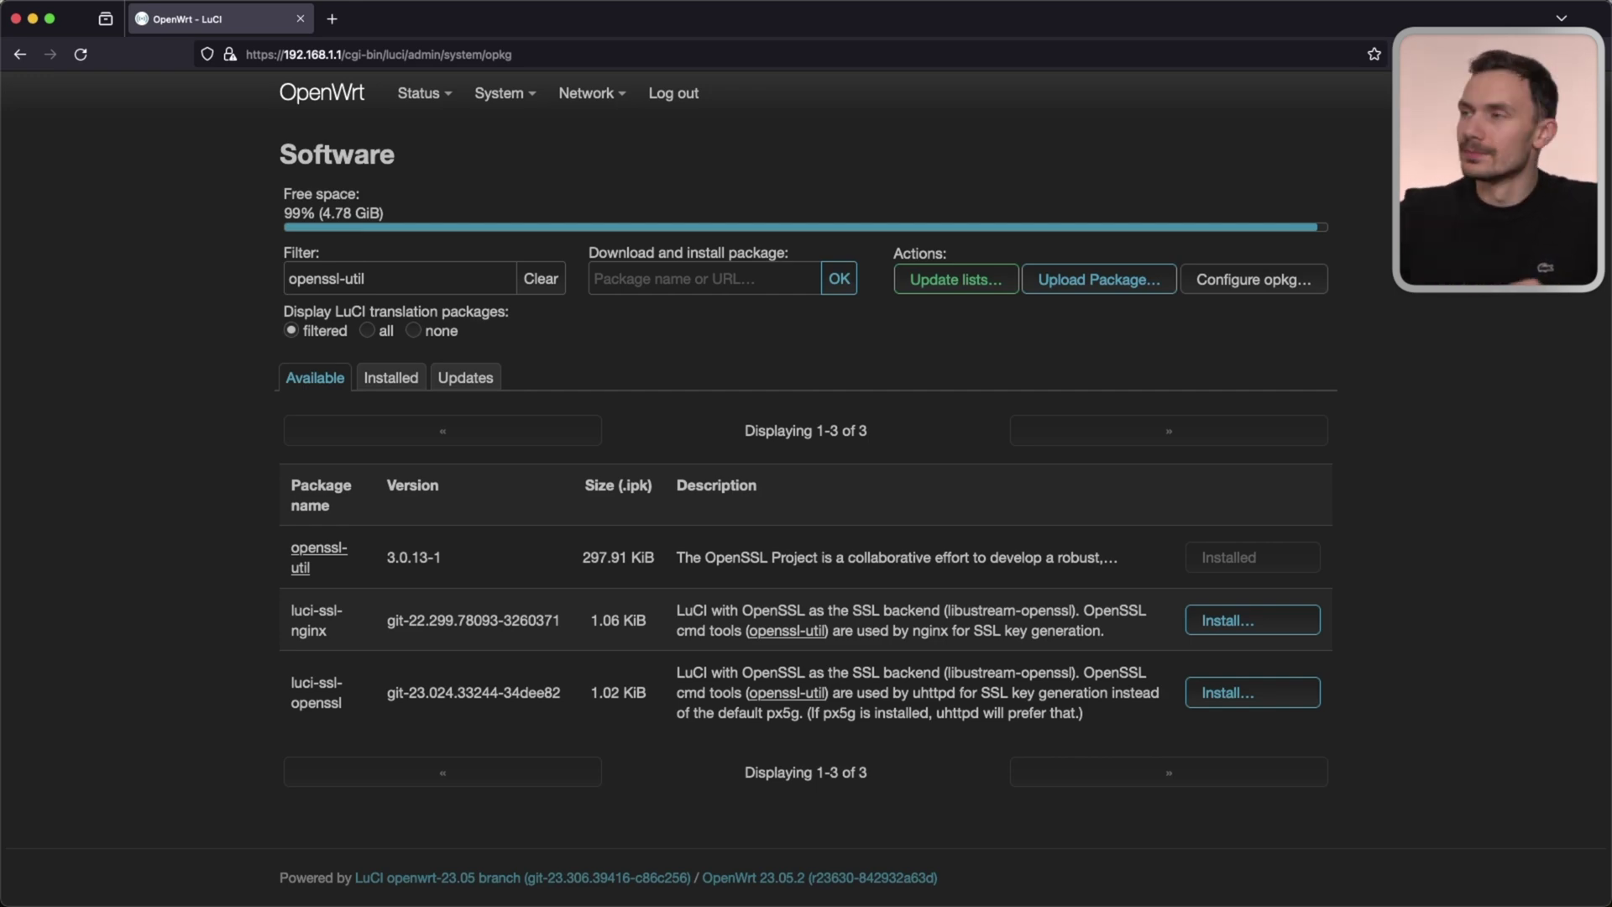
{"action": "key", "text": "super+t"}
{"action": "type", "text": "https://mullvad.net"}
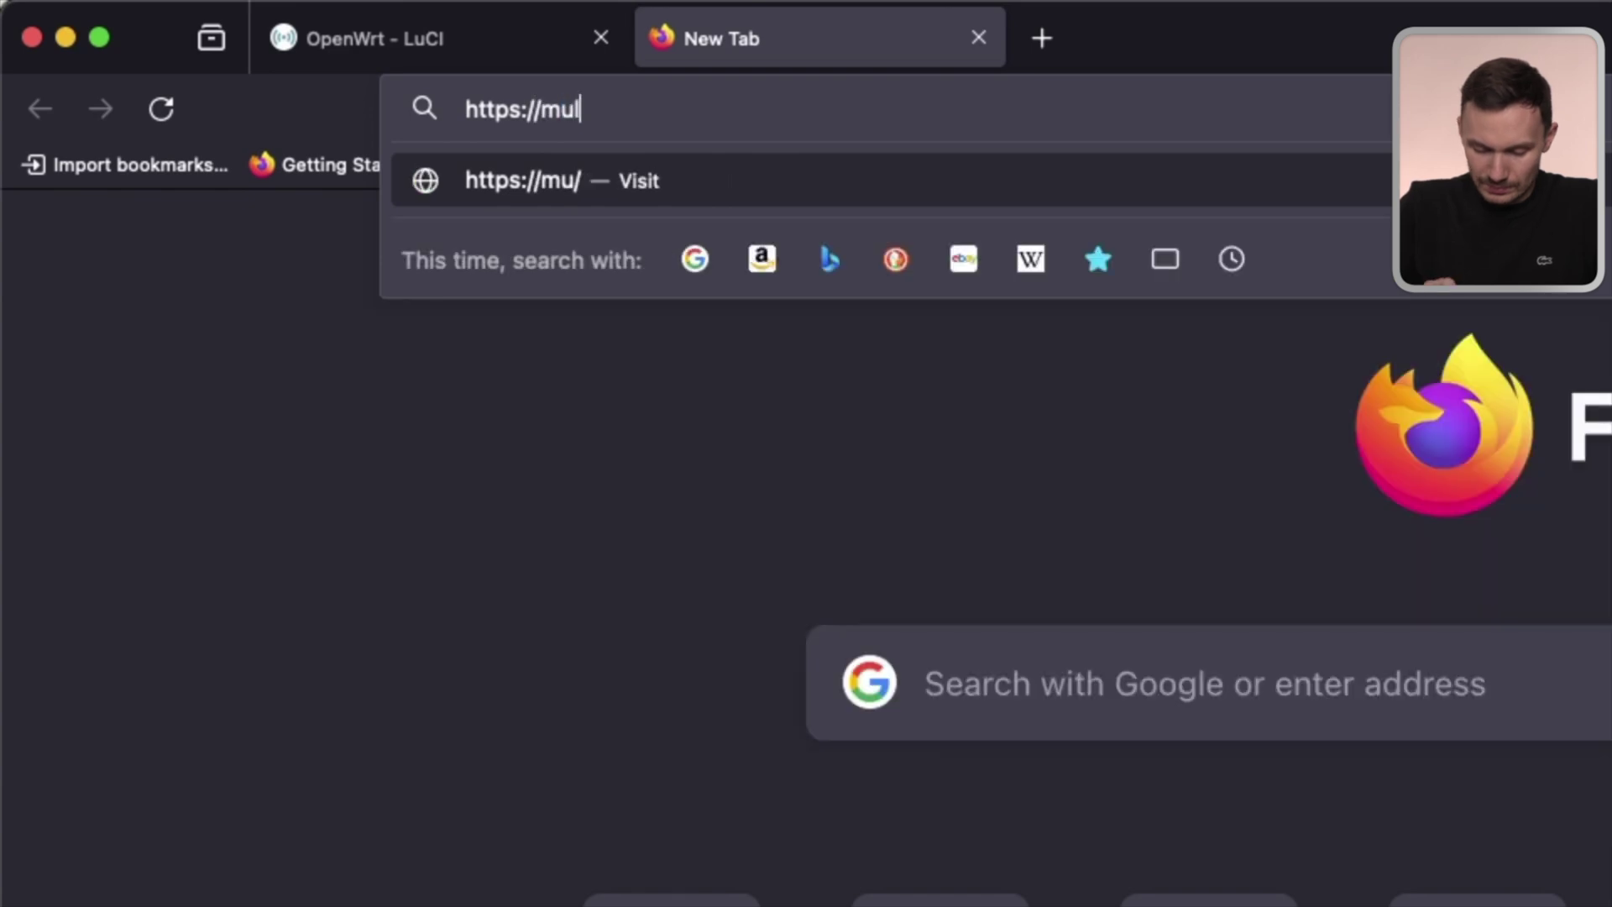
{"action": "key", "text": "Return"}
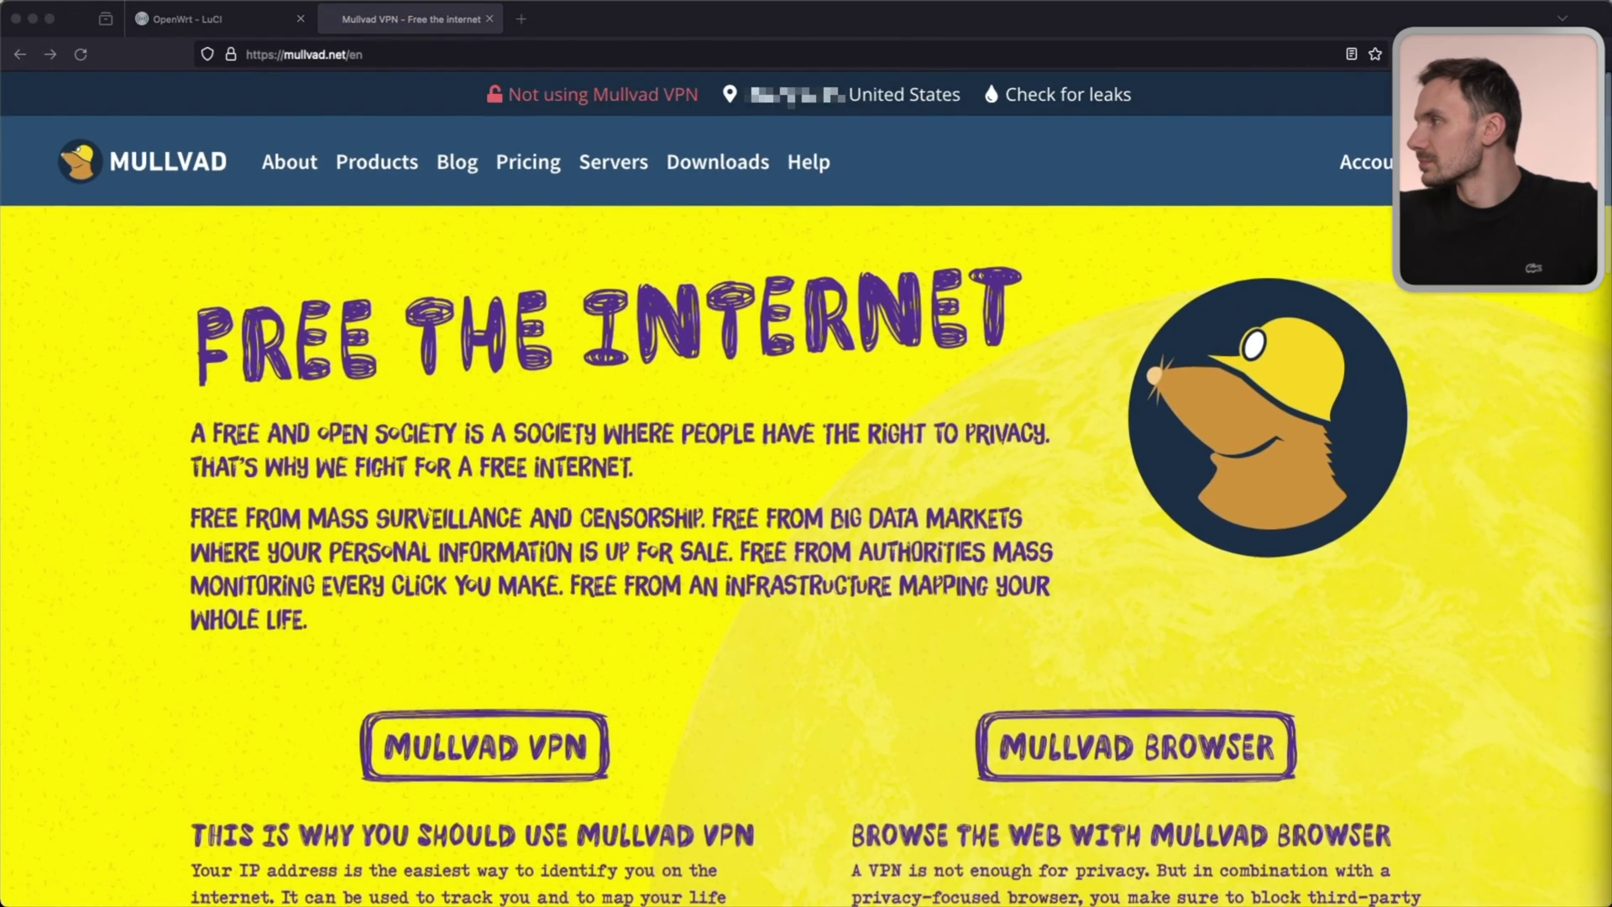
{"action": "left_click", "coordinate": [1369, 162]}
{"action": "key", "text": "super+v"}
{"action": "key", "text": "Return"}
{"action": "left_click", "coordinate": [500, 271]}
{"action": "left_click", "coordinate": [499, 300]}
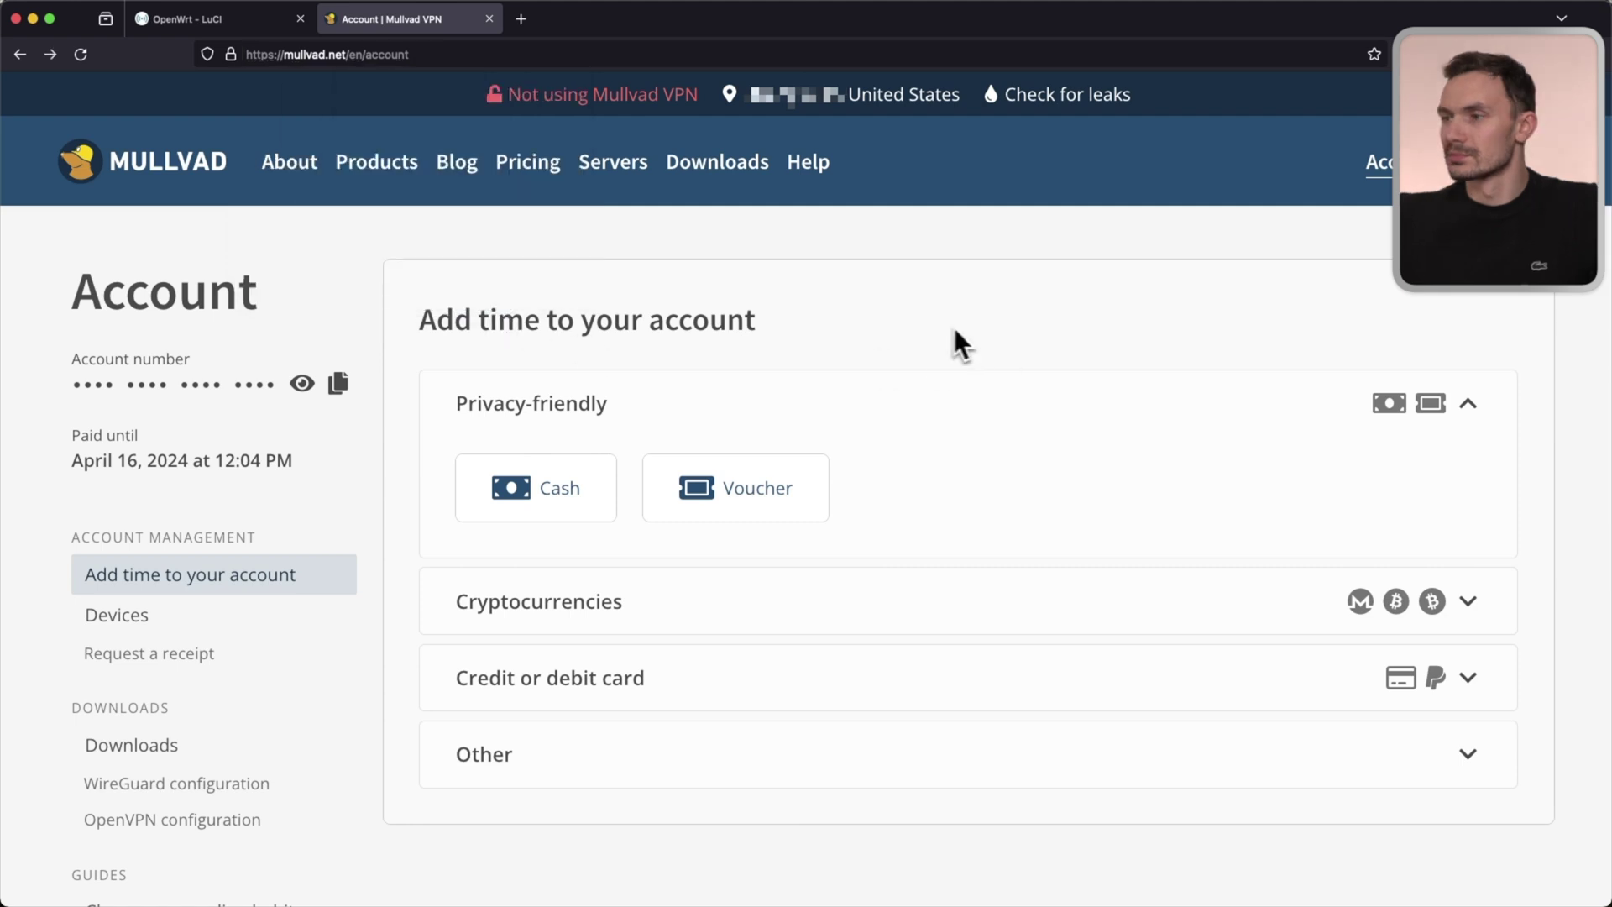
Step: Download the Android/Chrome OS OpenVPN config for Japan/Tokyo, then close the Mullvad tab
{"action": "left_click", "coordinate": [252, 821]}
{"action": "left_click", "coordinate": [691, 601]}
{"action": "type", "text": "Japa"}
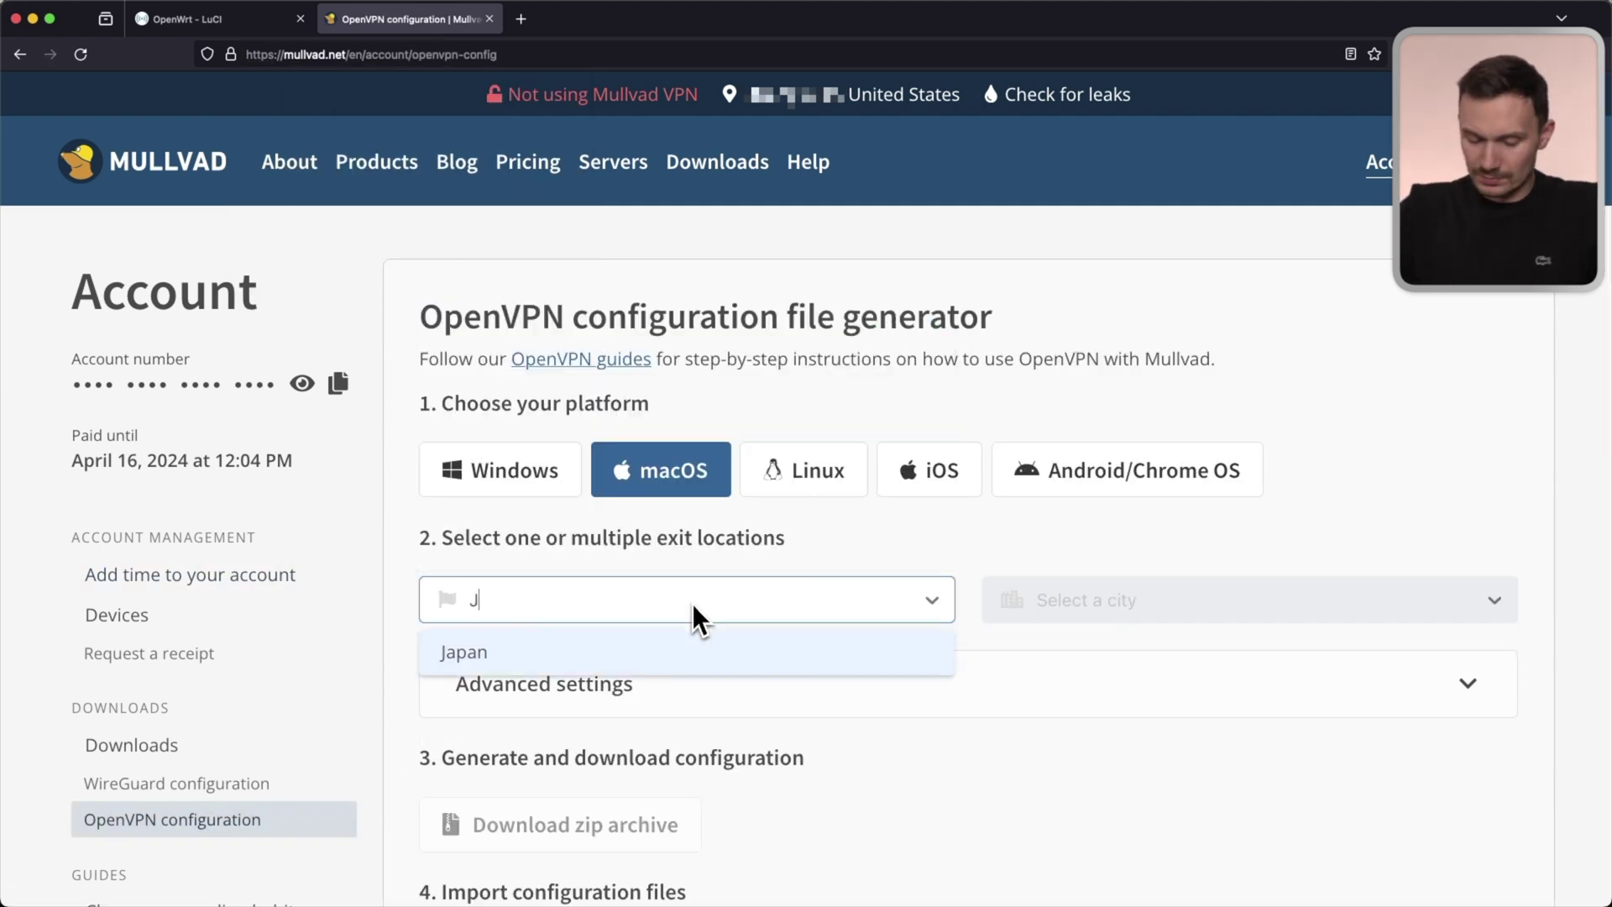
{"action": "left_click", "coordinate": [660, 648]}
{"action": "left_click", "coordinate": [1091, 470]}
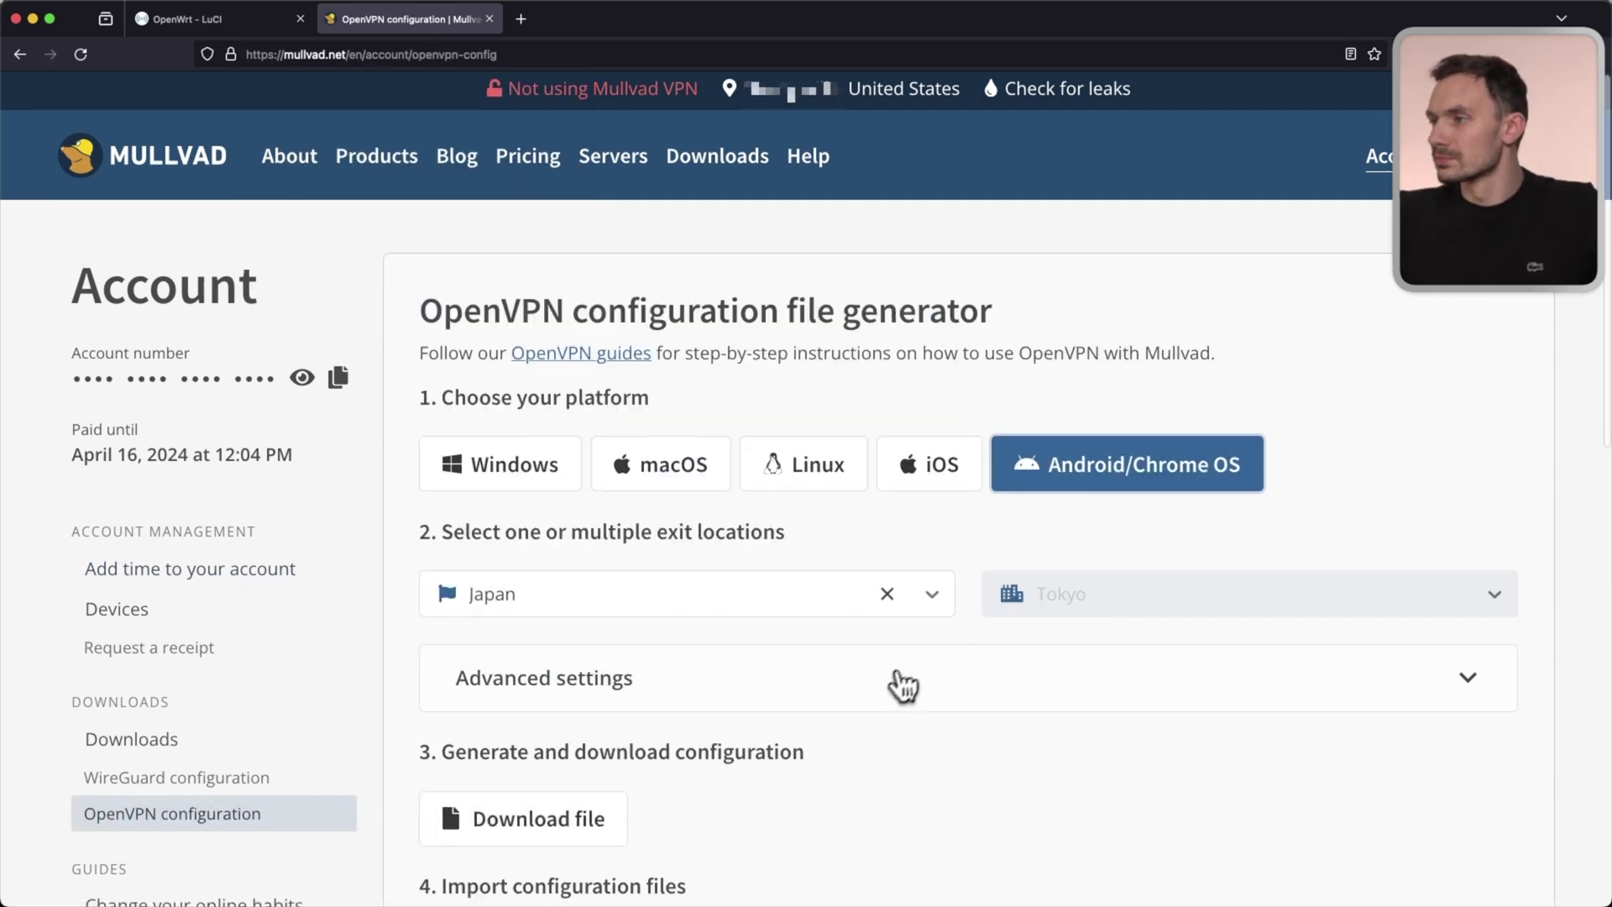
{"action": "scroll", "coordinate": [823, 688], "scroll_direction": "down", "scroll_amount": 2}
{"action": "left_click", "coordinate": [613, 685]}
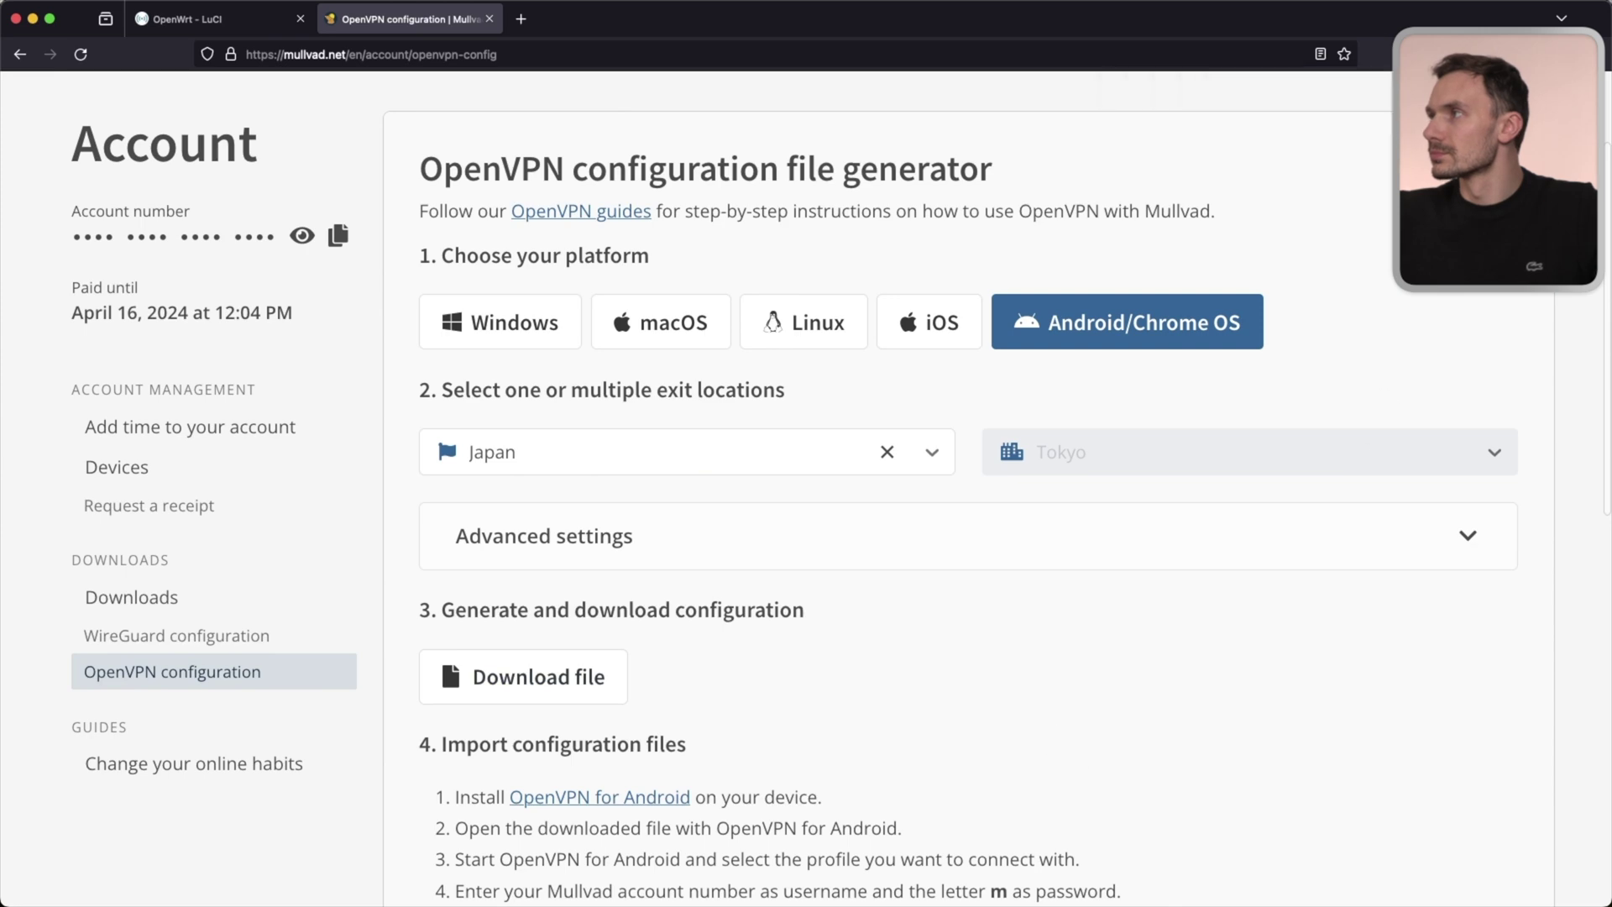
{"action": "scroll", "coordinate": [1097, 747], "scroll_direction": "up", "scroll_amount": 3}
{"action": "left_click", "coordinate": [494, 21]}
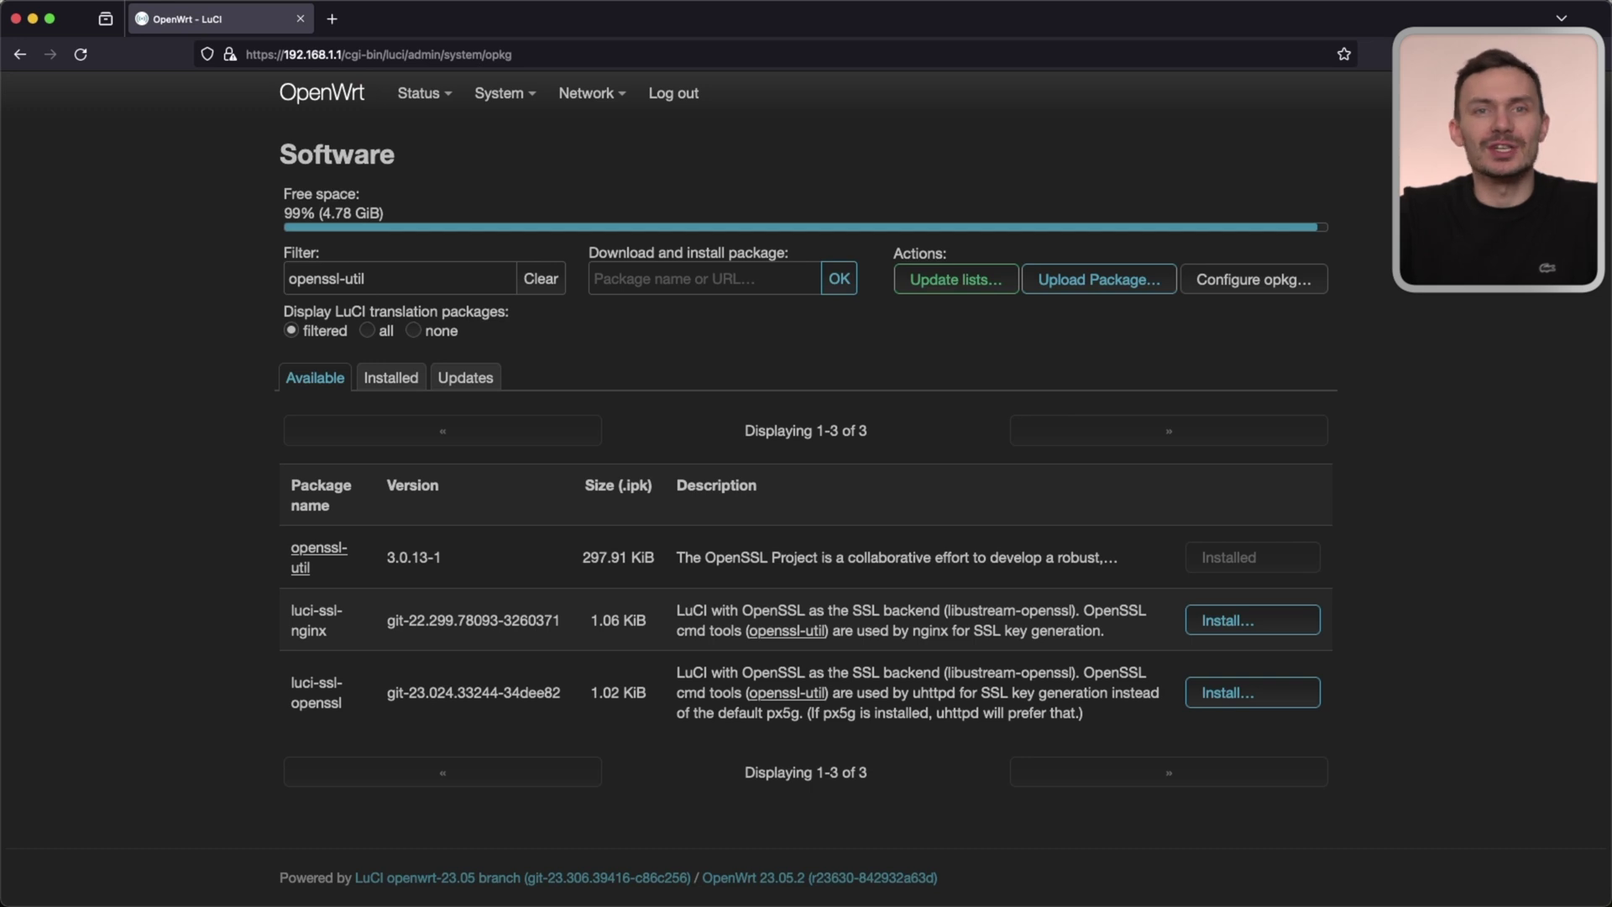
Step: Reload LuCI so the VPN menu appears and go to VPN > OpenVPN
{"action": "left_click", "coordinate": [81, 54]}
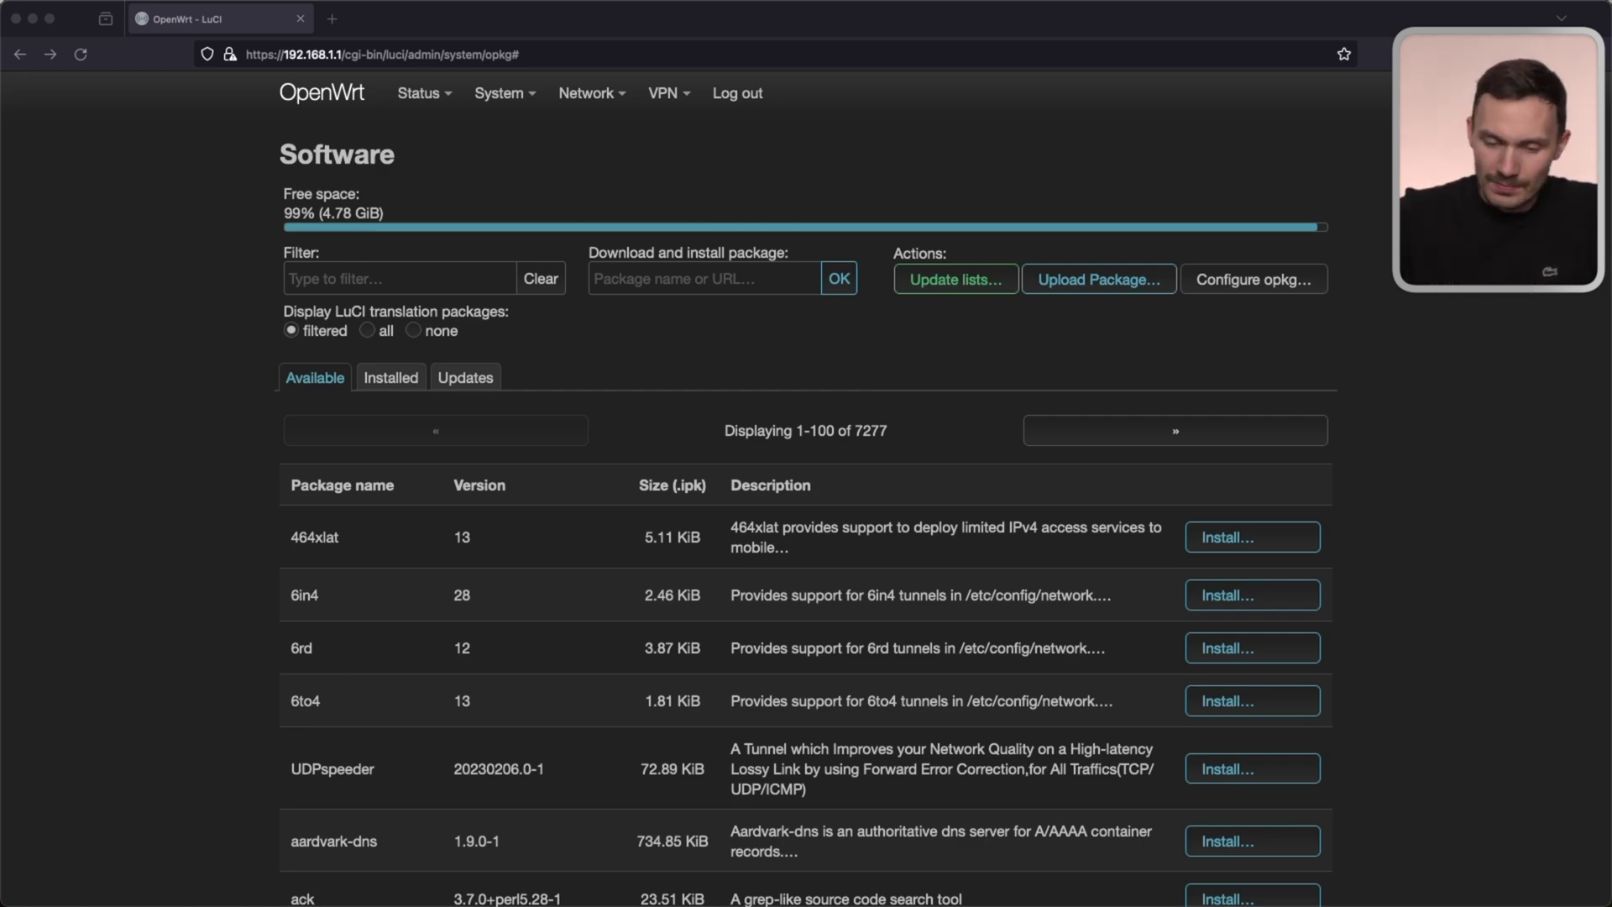
{"action": "left_click_drag", "start_coordinate": [682, 197], "coordinate": [655, 113]}
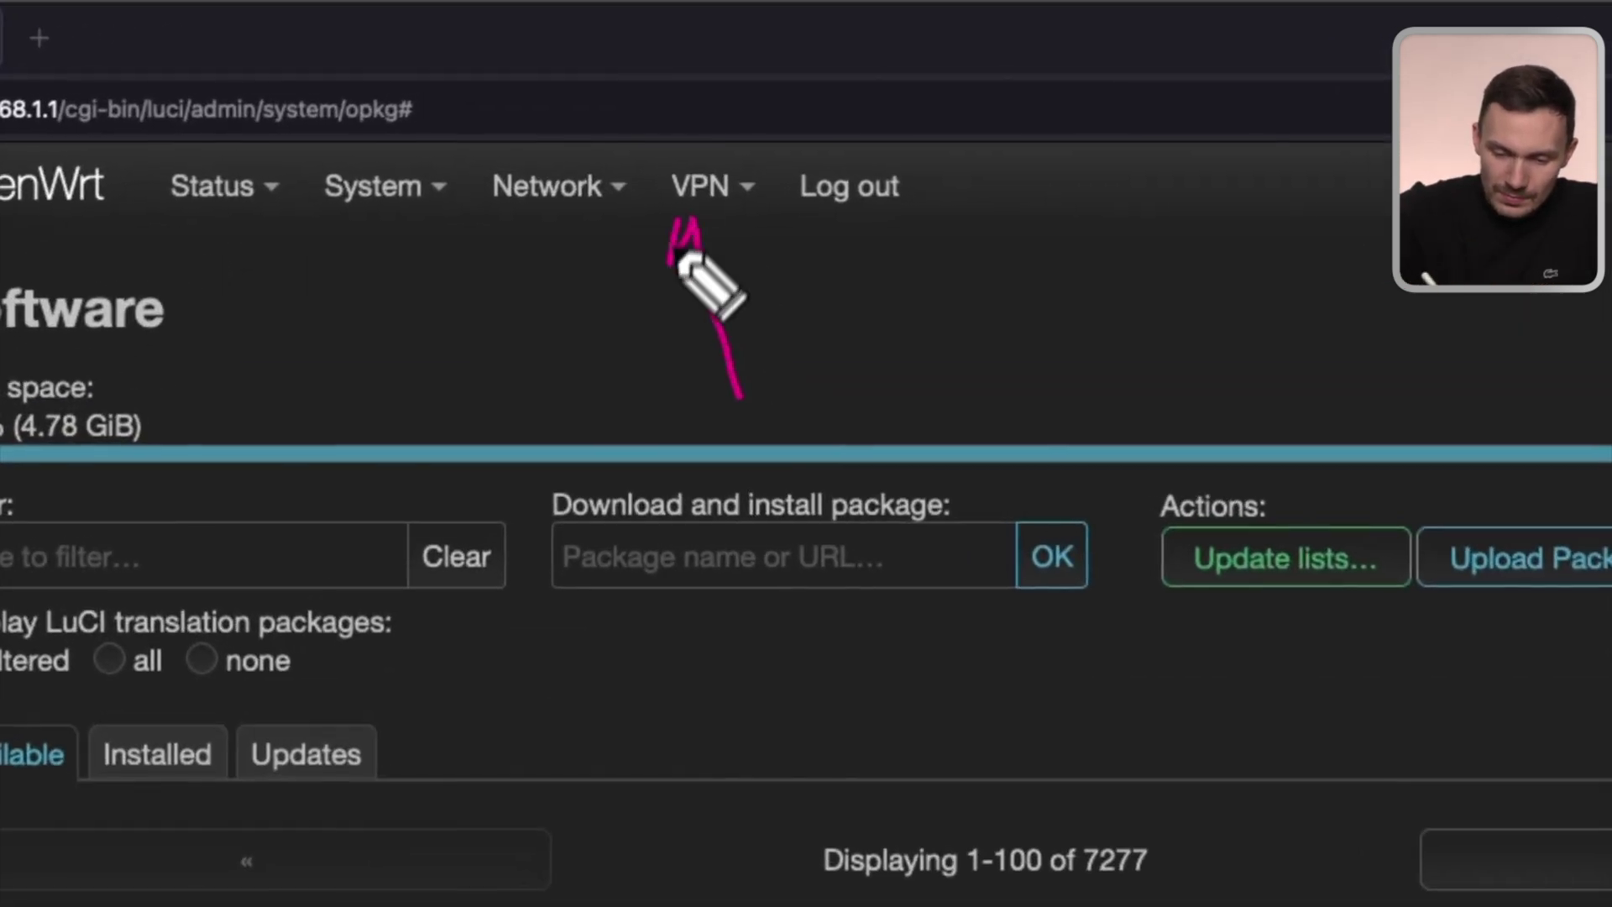
{"action": "mouse_move", "coordinate": [738, 234]}
{"action": "left_click", "coordinate": [732, 277]}
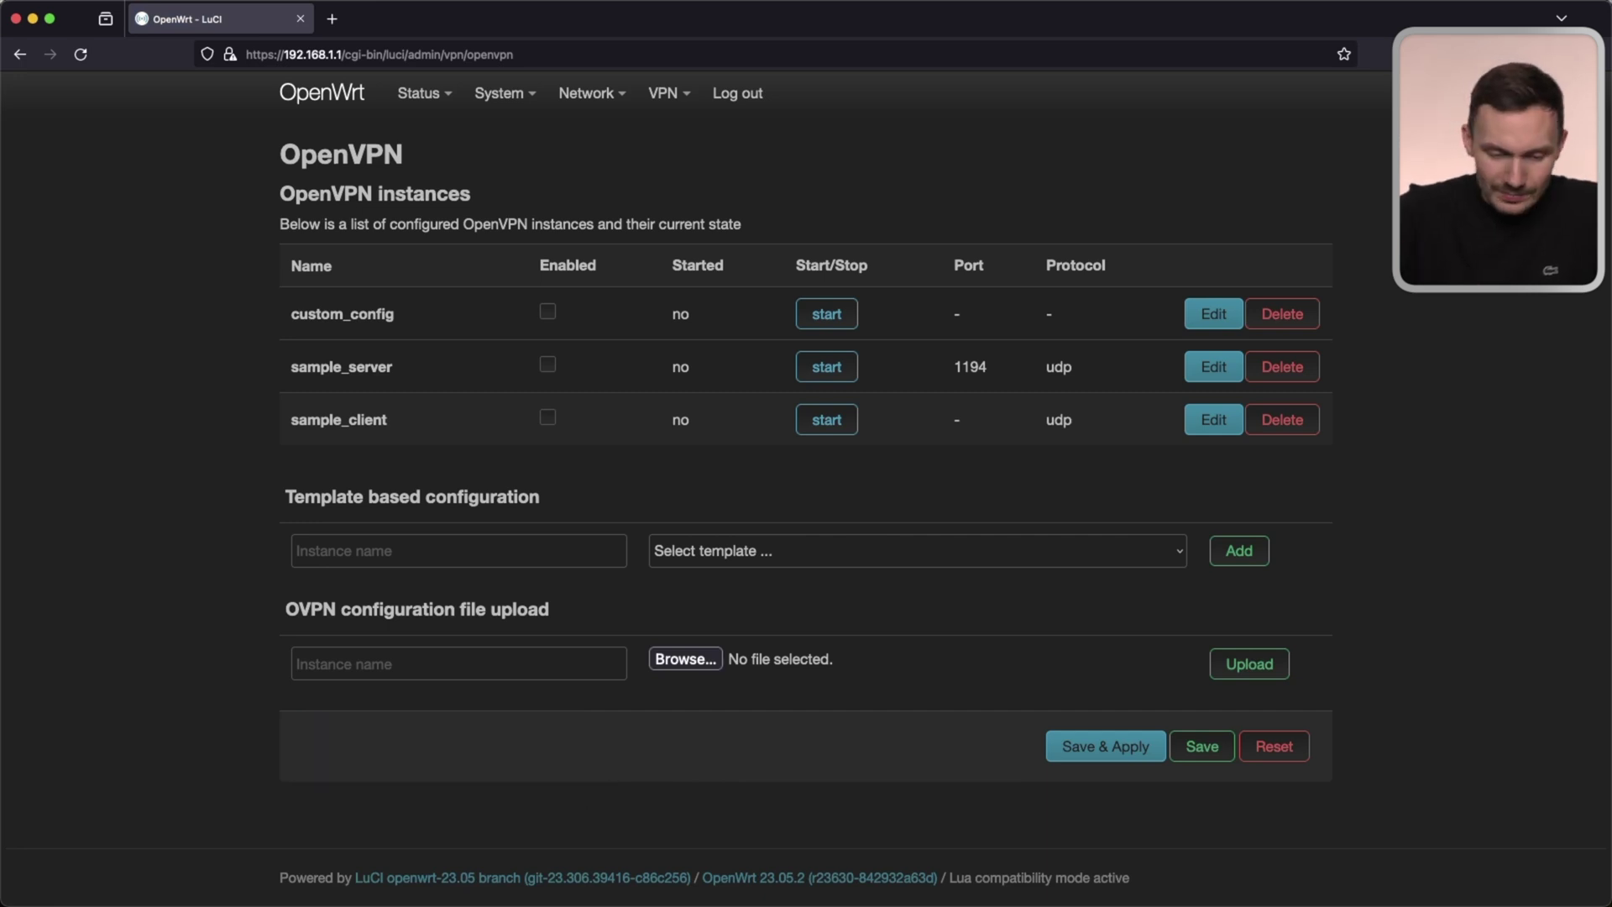
{"action": "mouse_move", "coordinate": [167, 467]}
{"action": "left_mouse_down"}
{"action": "mouse_move", "coordinate": [264, 372]}
{"action": "mouse_move", "coordinate": [413, 382]}
{"action": "left_mouse_up"}
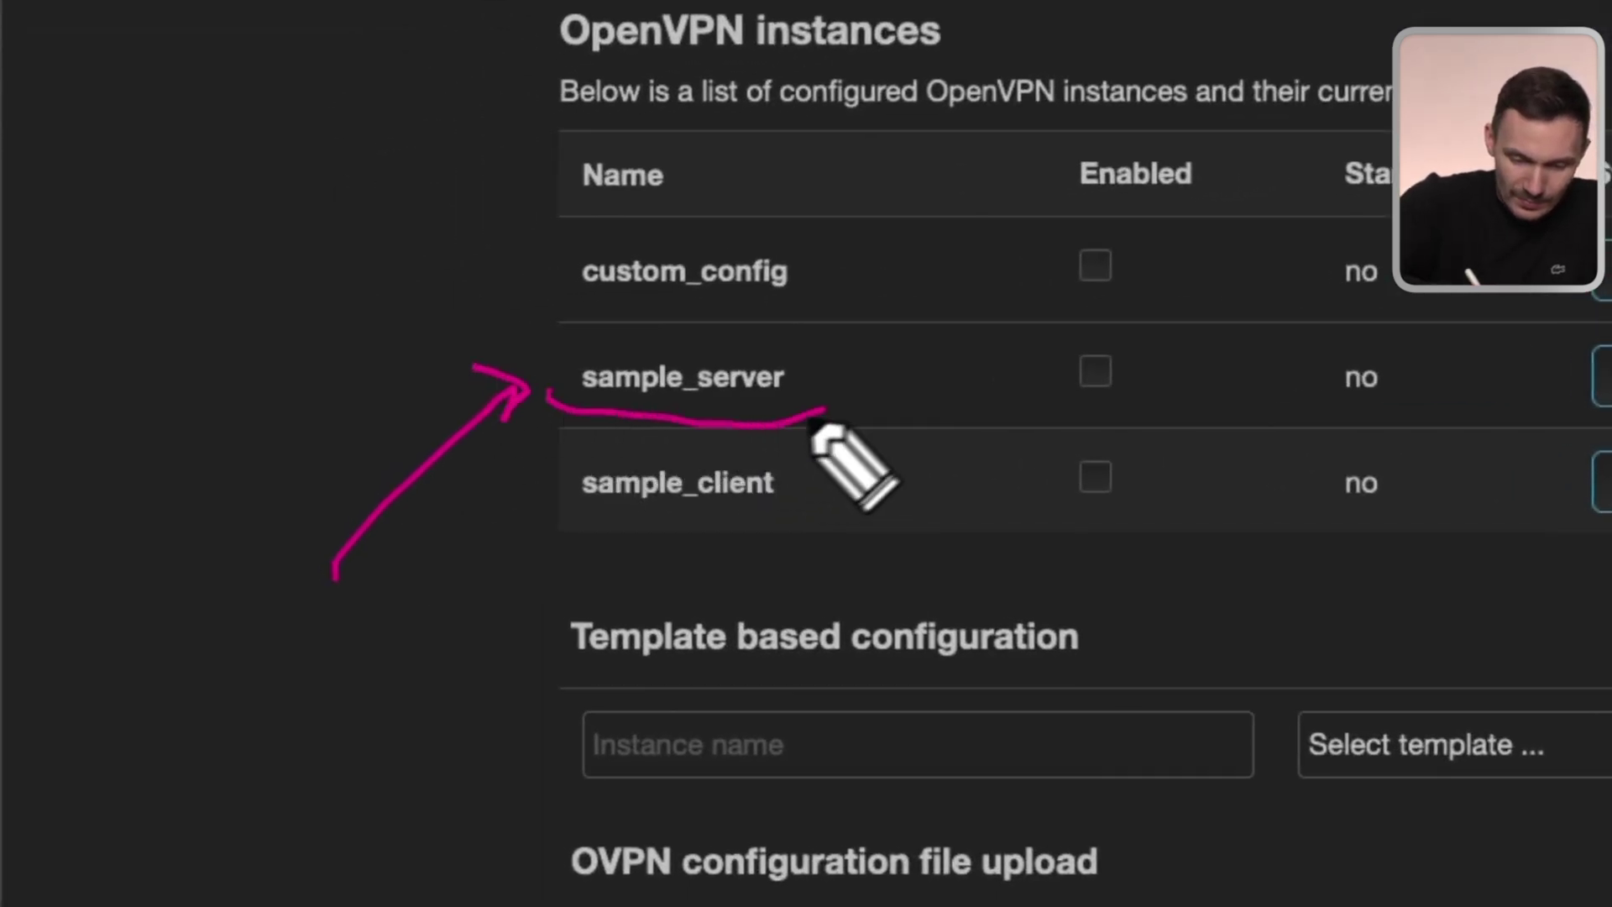
{"action": "left_click_drag", "start_coordinate": [816, 423], "coordinate": [569, 360]}
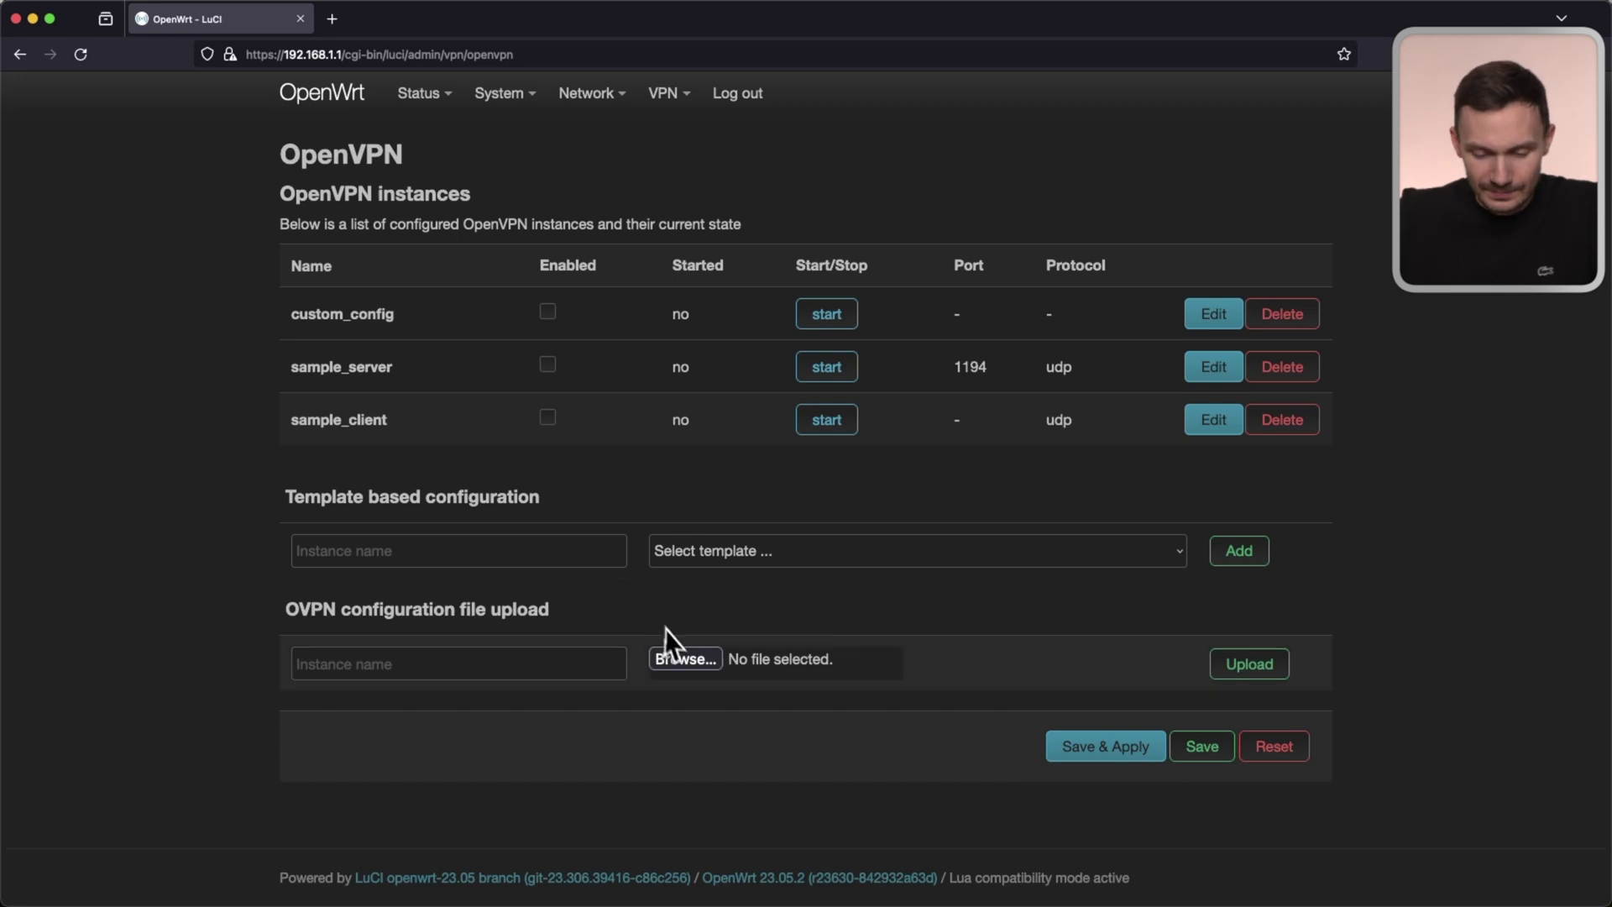
Step: Upload Downloads/mullvad_jp_tyo.ovpn as a new OpenVPN instance named mullvad_jp_tyo
{"action": "left_click", "coordinate": [672, 658]}
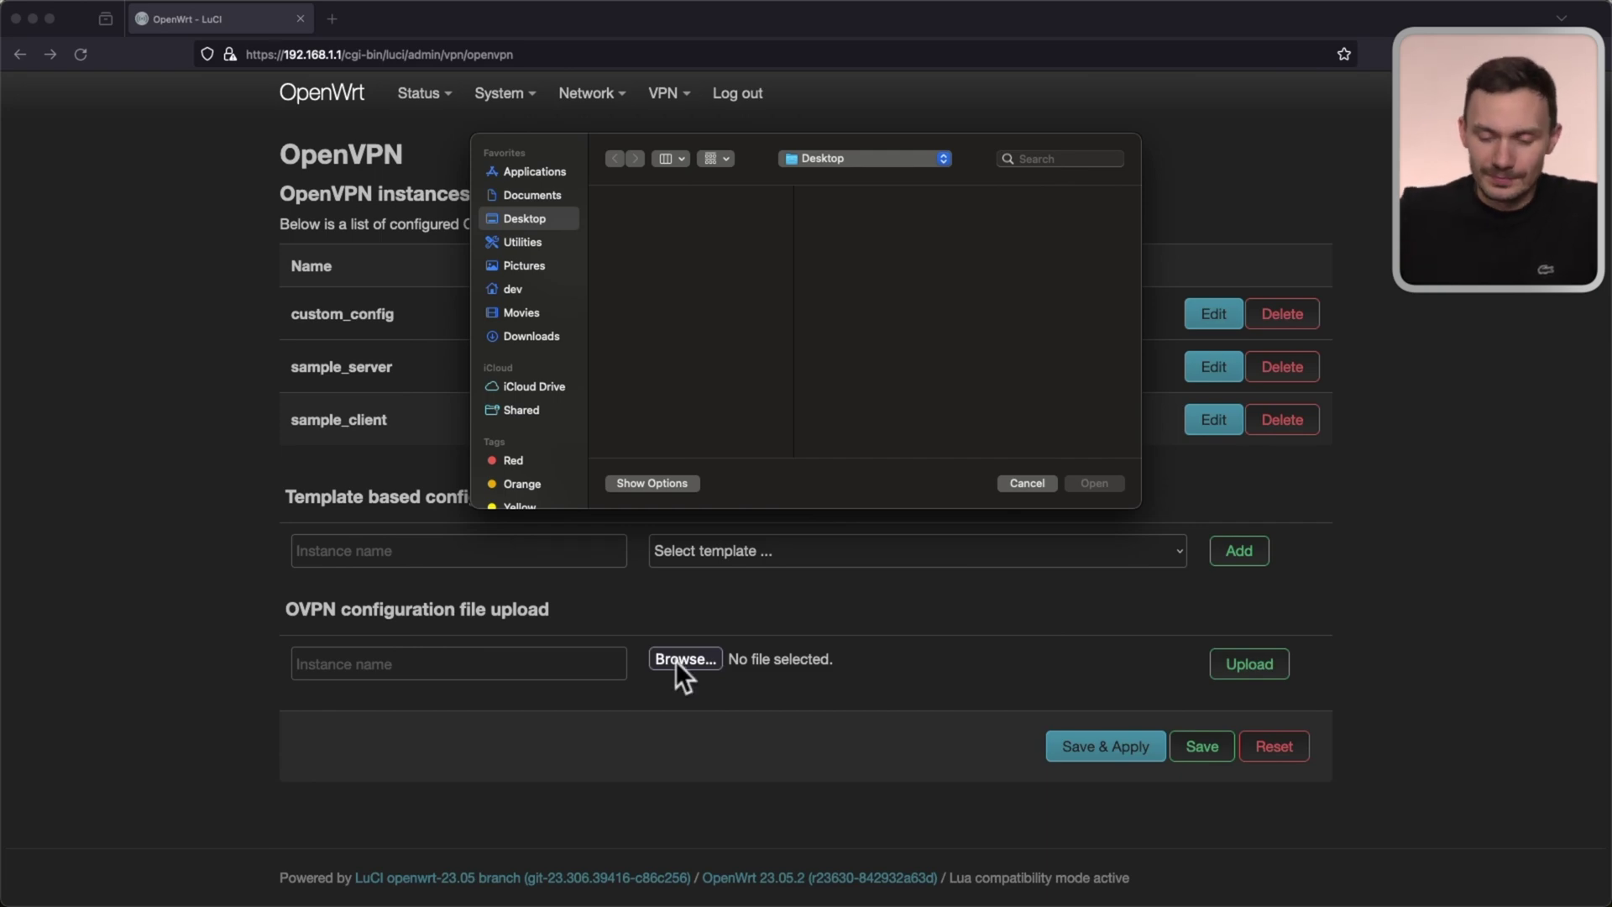
{"action": "left_click", "coordinate": [531, 336]}
{"action": "left_click", "coordinate": [676, 198]}
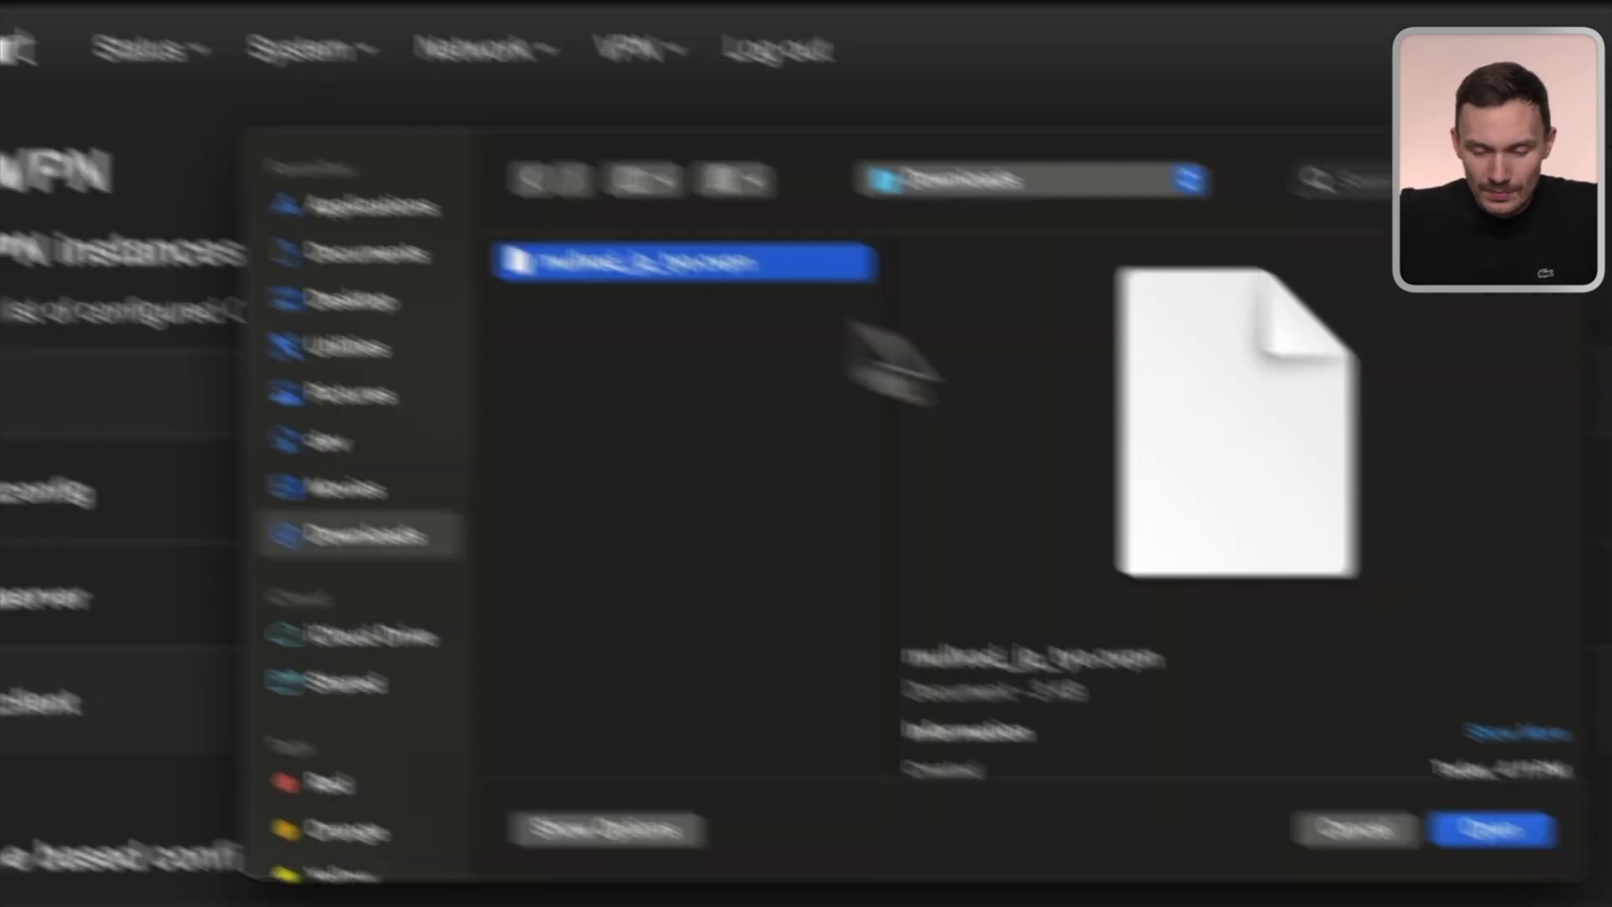
{"action": "key", "text": "Return"}
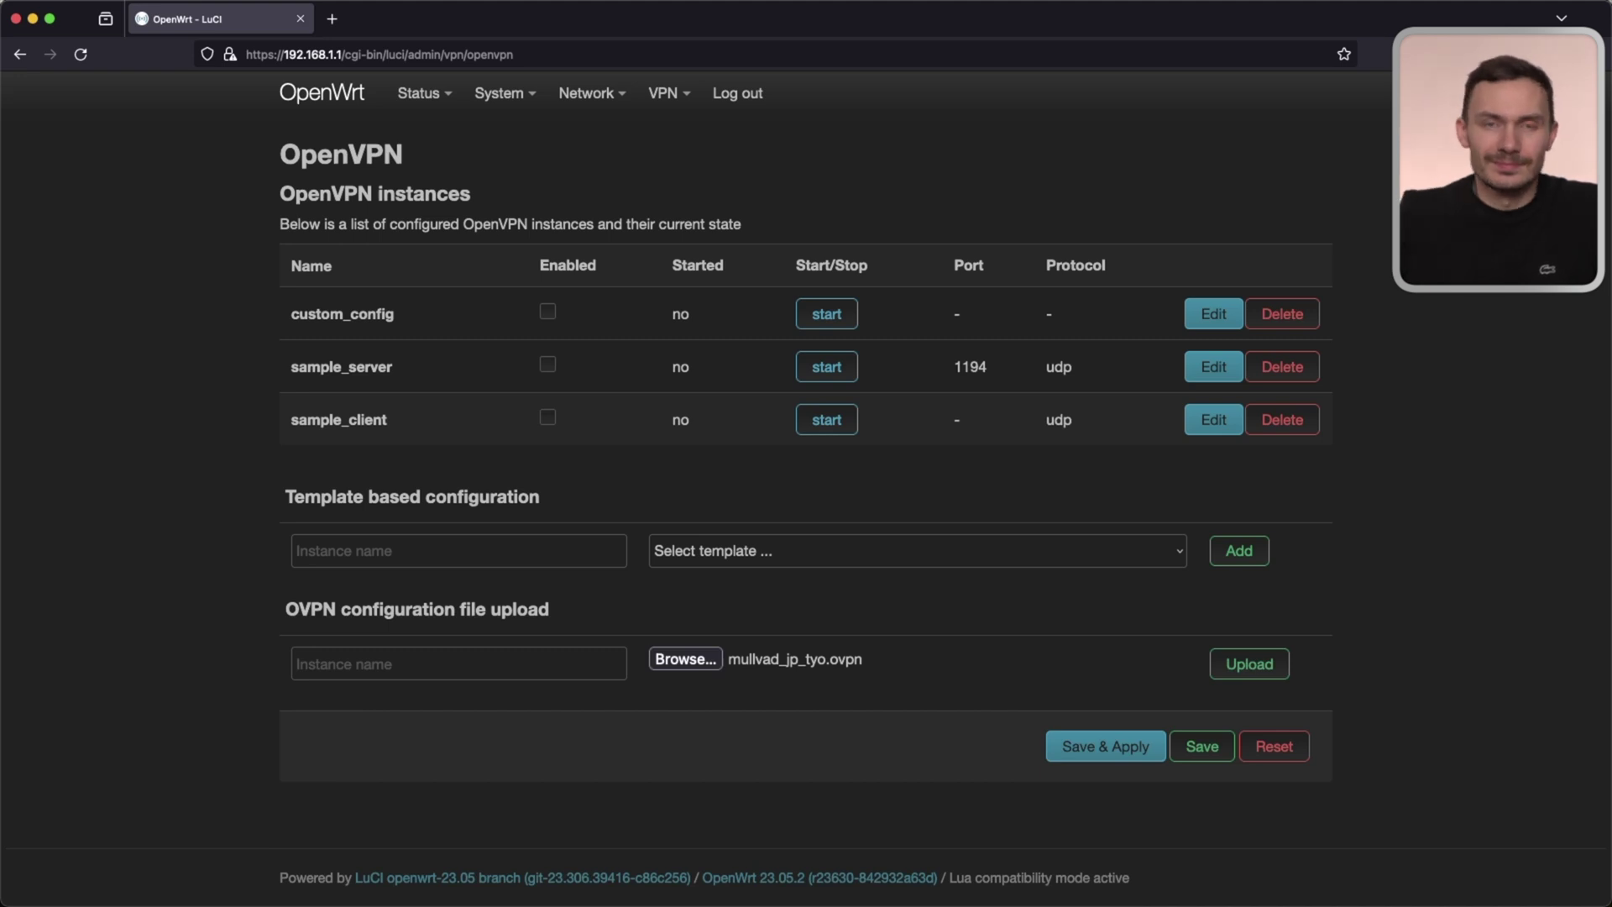
{"action": "left_click", "coordinate": [377, 659]}
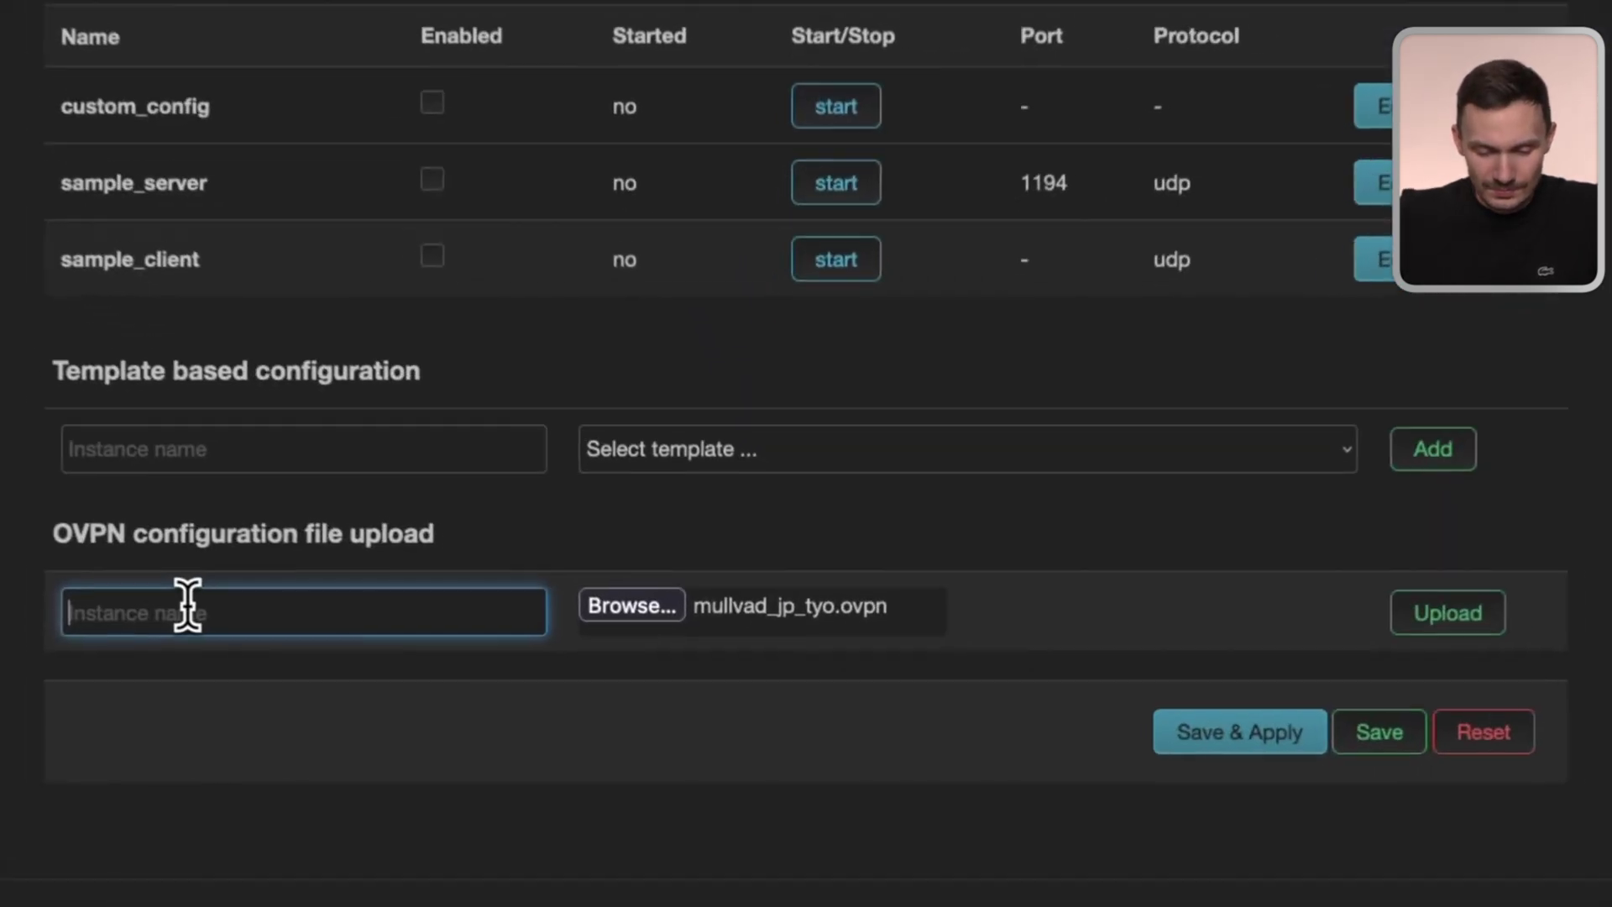
{"action": "type", "text": "mullvad_"}
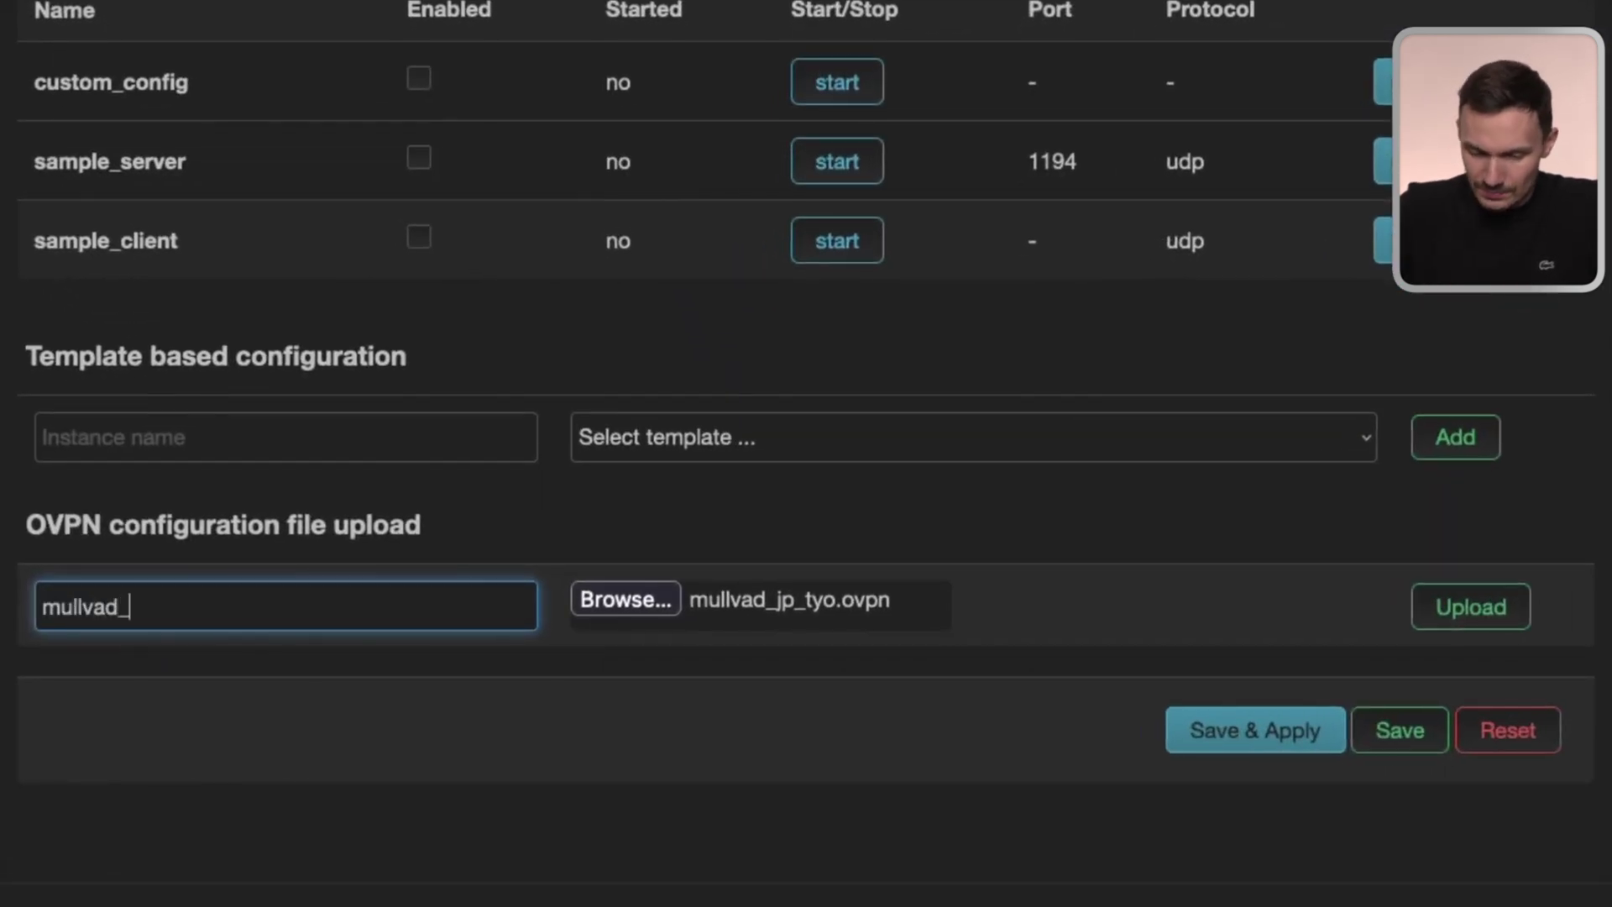
{"action": "type", "text": "jp_tyo"}
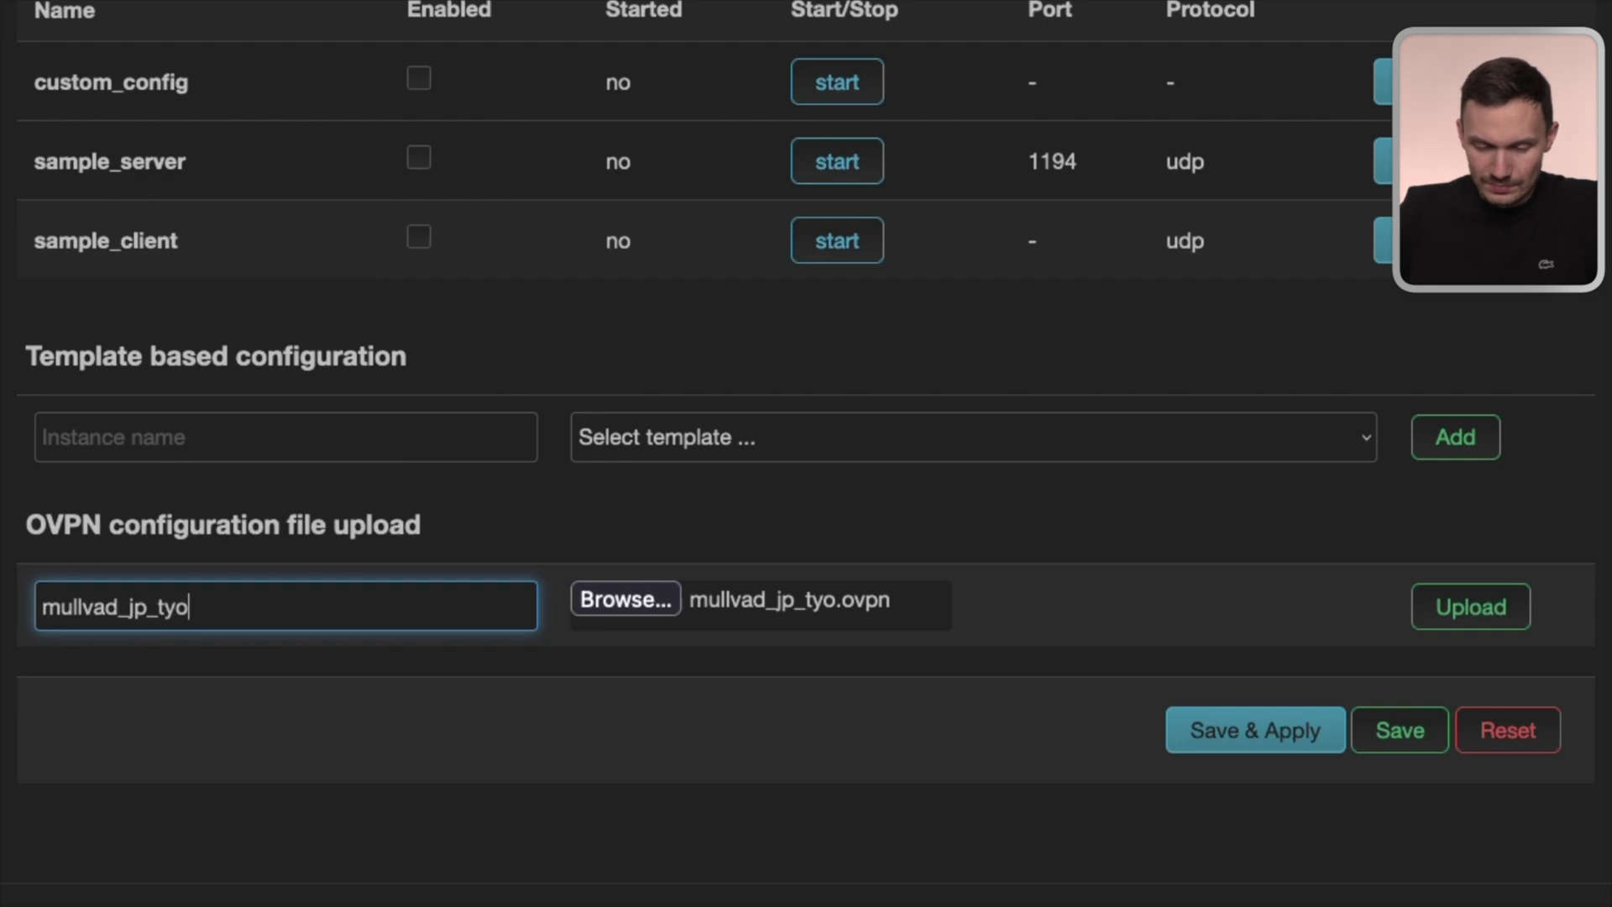
{"action": "left_click", "coordinate": [1477, 606]}
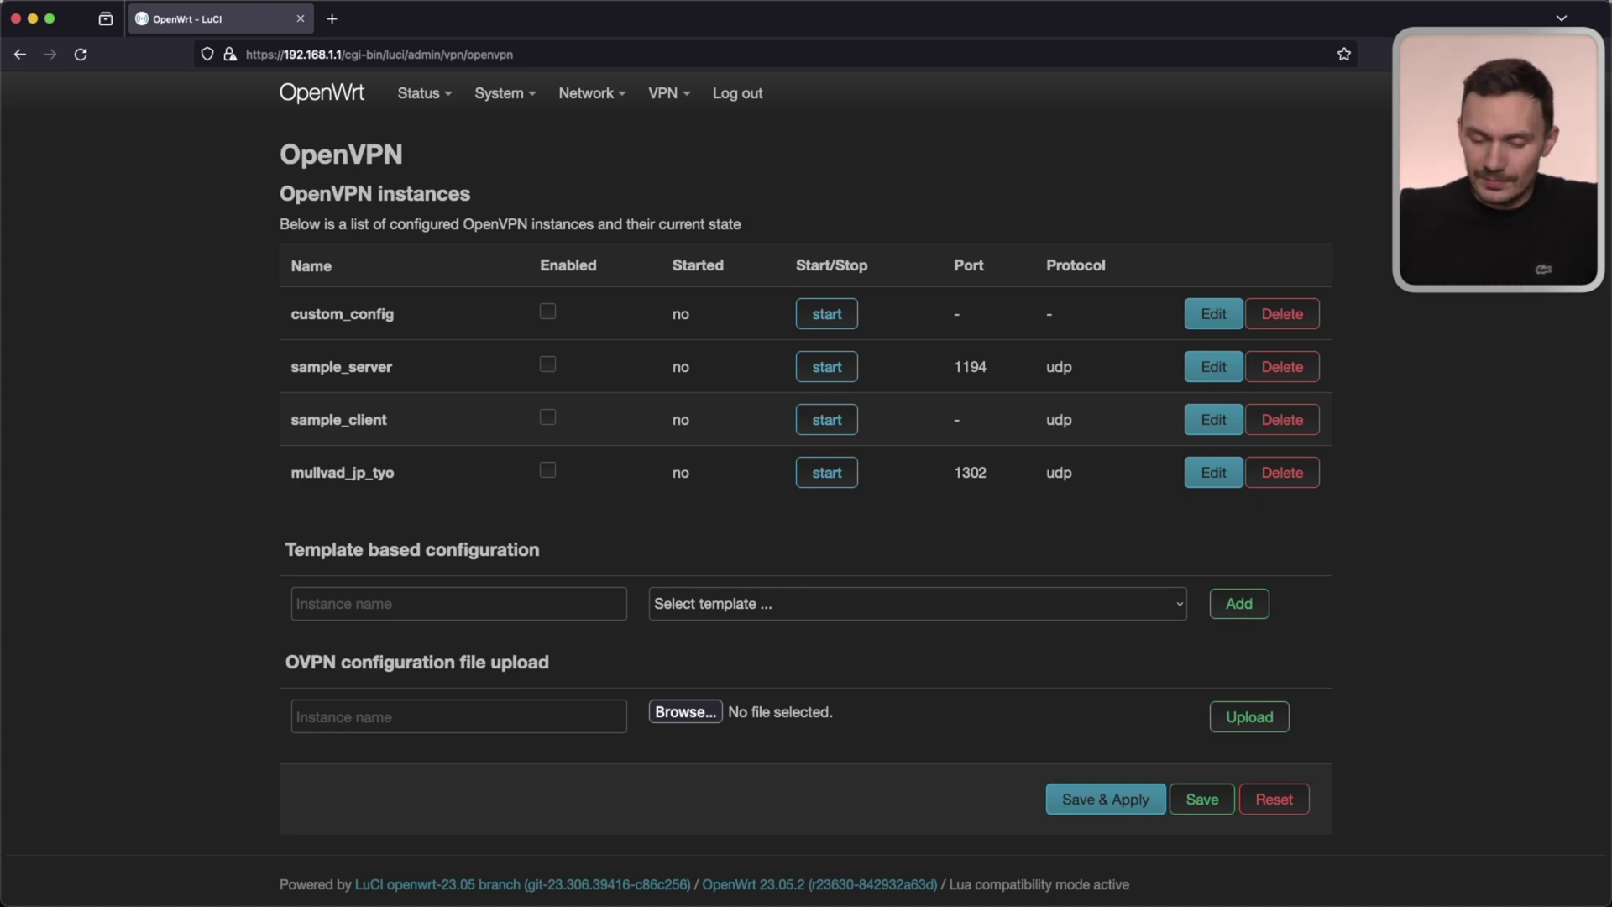
Step: Edit mullvad_jp_tyo so auth-user-pass points to /etc/openvpn/mullvad_jp_tyo.auth
{"action": "left_click", "coordinate": [1213, 472]}
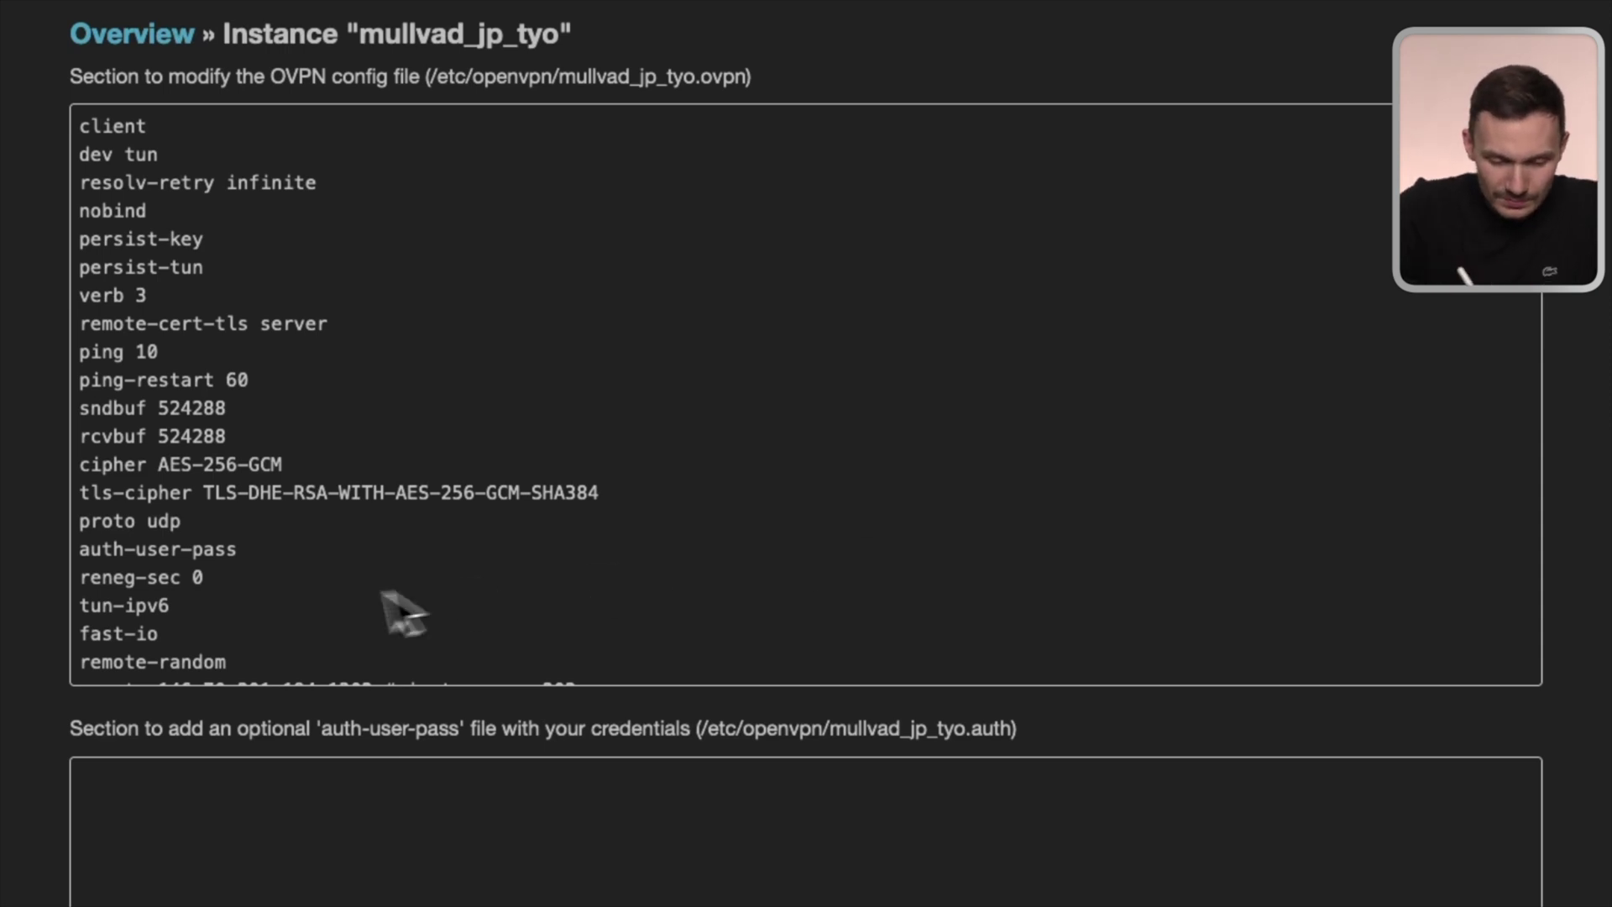
{"action": "mouse_move", "coordinate": [380, 567]}
{"action": "left_mouse_down"}
{"action": "mouse_move", "coordinate": [245, 554]}
{"action": "mouse_move", "coordinate": [268, 544]}
{"action": "left_mouse_up"}
{"action": "left_click_drag", "start_coordinate": [68, 563], "coordinate": [181, 569]}
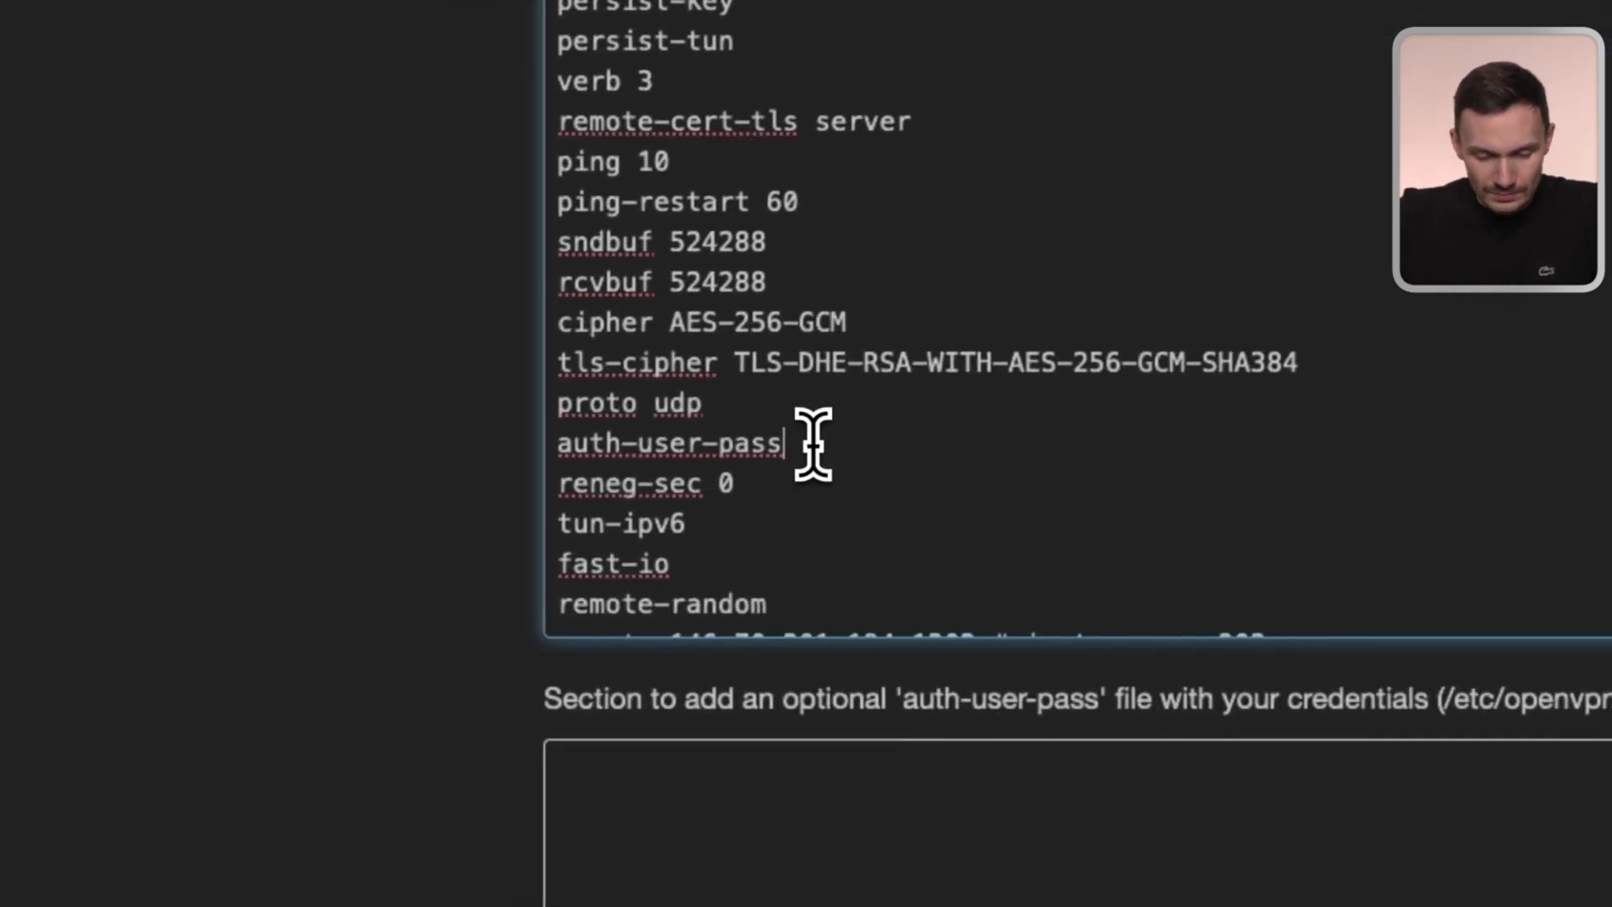
{"action": "type", "text": "/etc/open"}
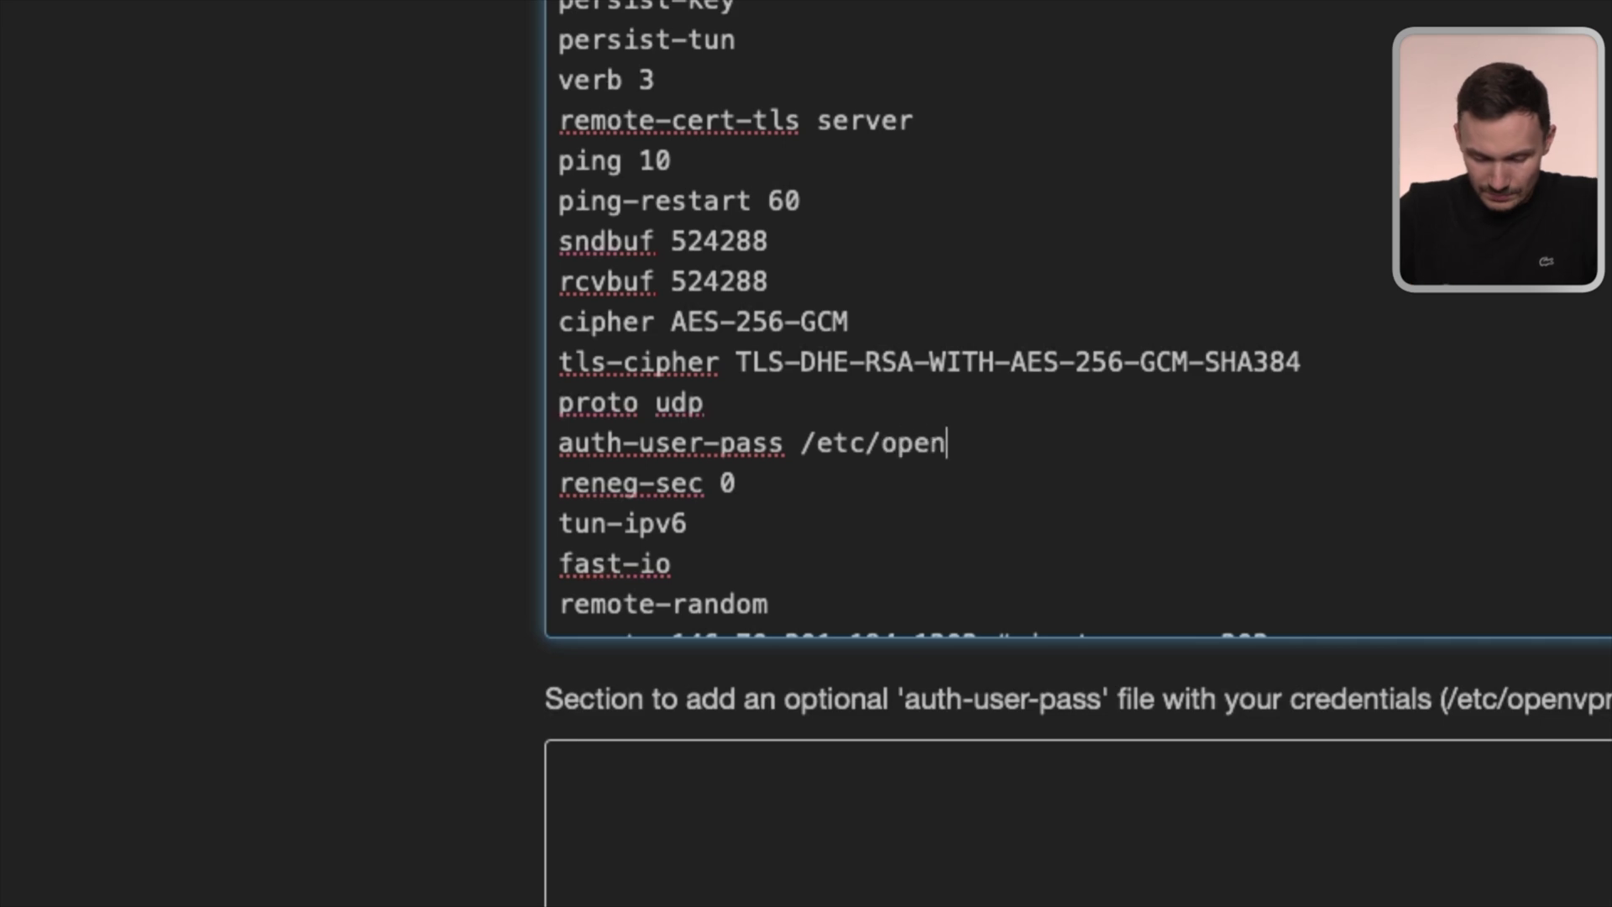
{"action": "type", "text": "vpn/mullva"}
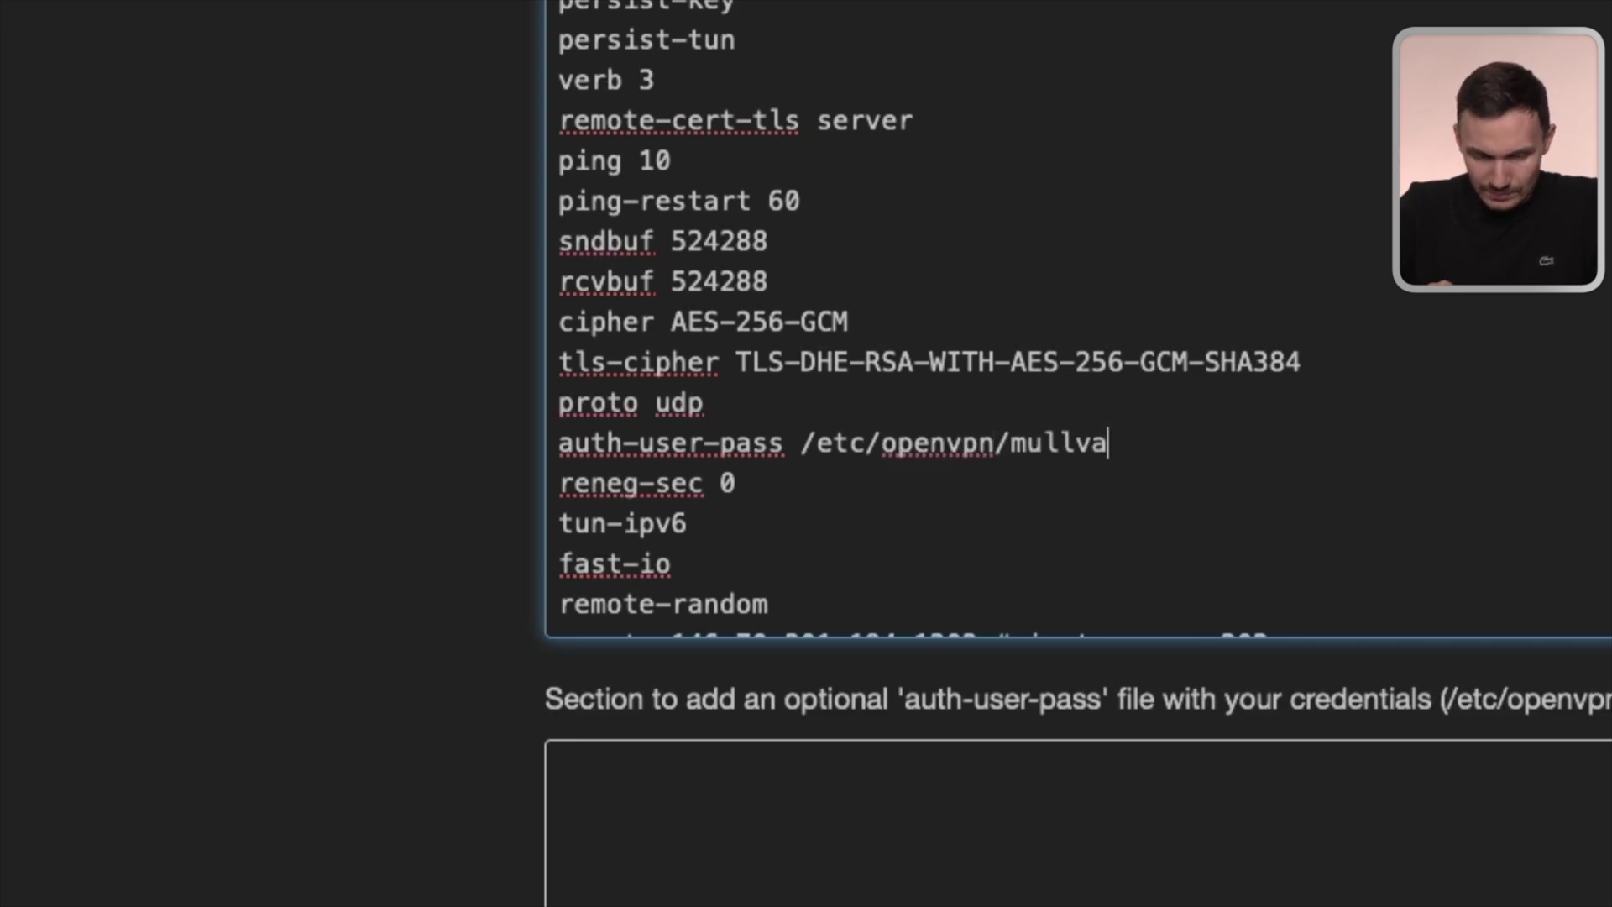
{"action": "type", "text": "d_jp_tyo.a"}
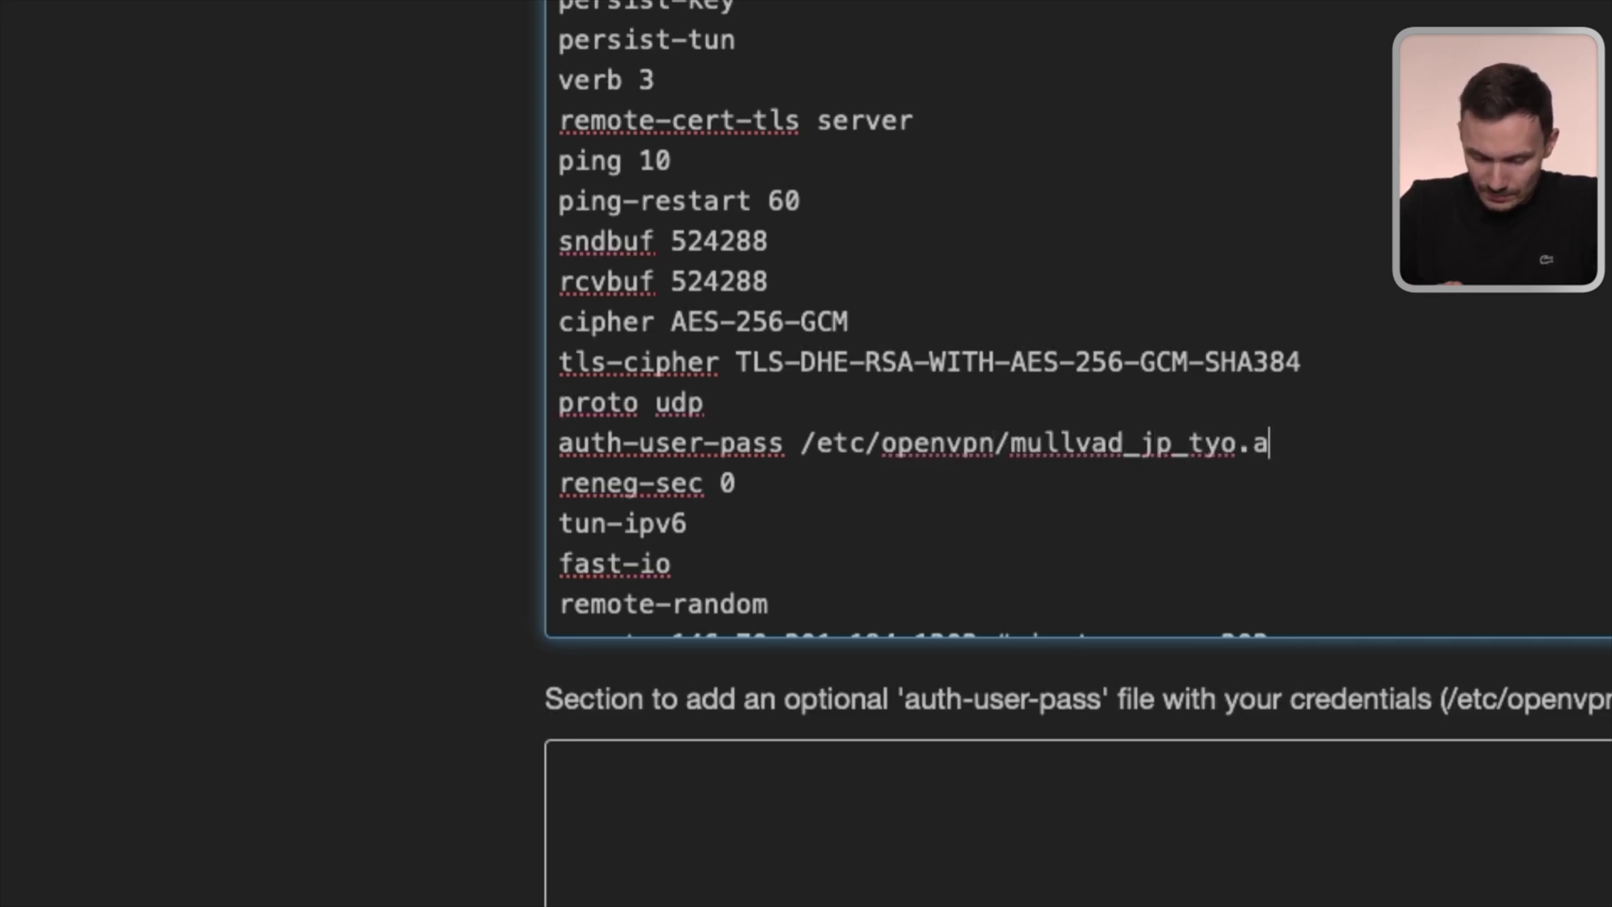
{"action": "type", "text": "uth"}
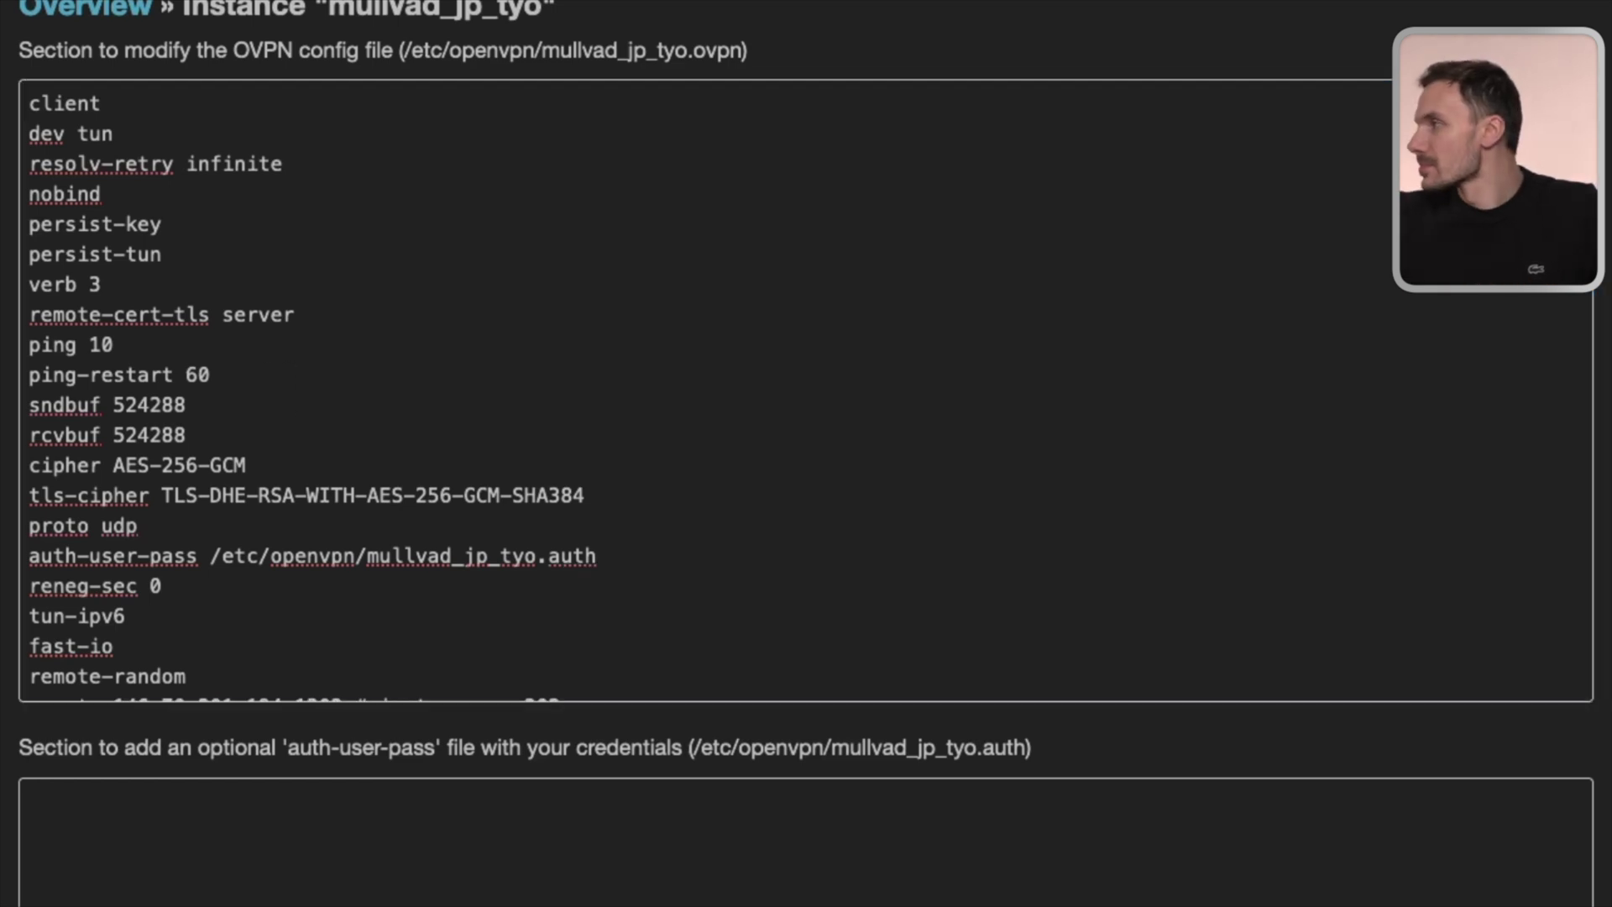
Step: Enter the account number and password in the auth file section and save
{"action": "left_click", "coordinate": [379, 856]}
{"action": "key", "text": "super+v"}
{"action": "key", "text": "Return"}
{"action": "type", "text": "m"}
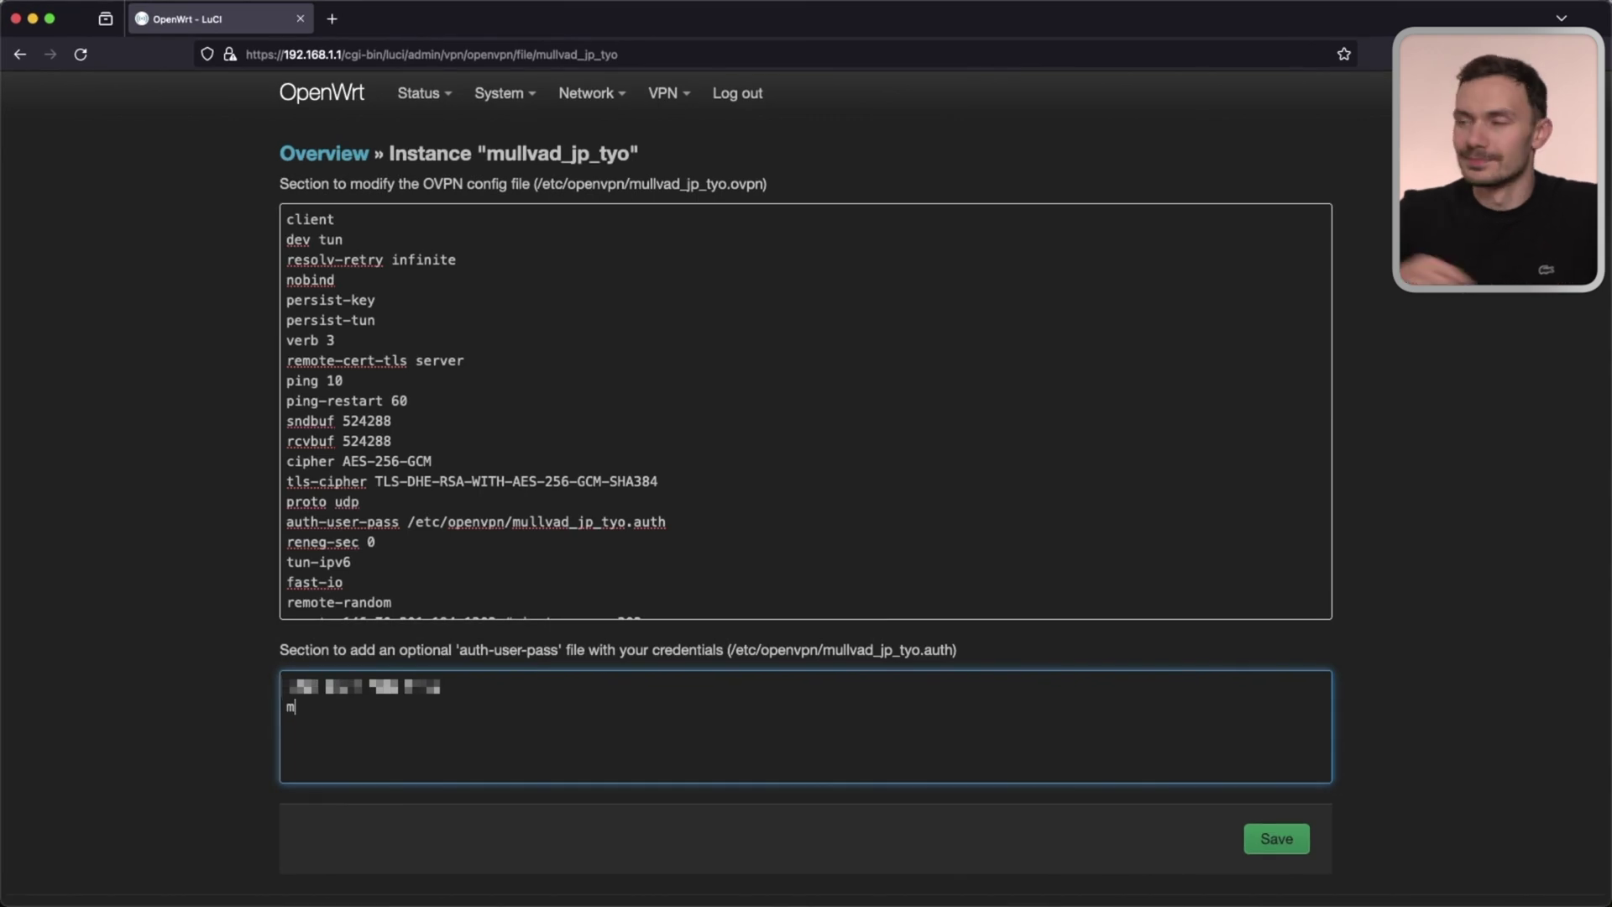
{"action": "left_click", "coordinate": [1282, 842]}
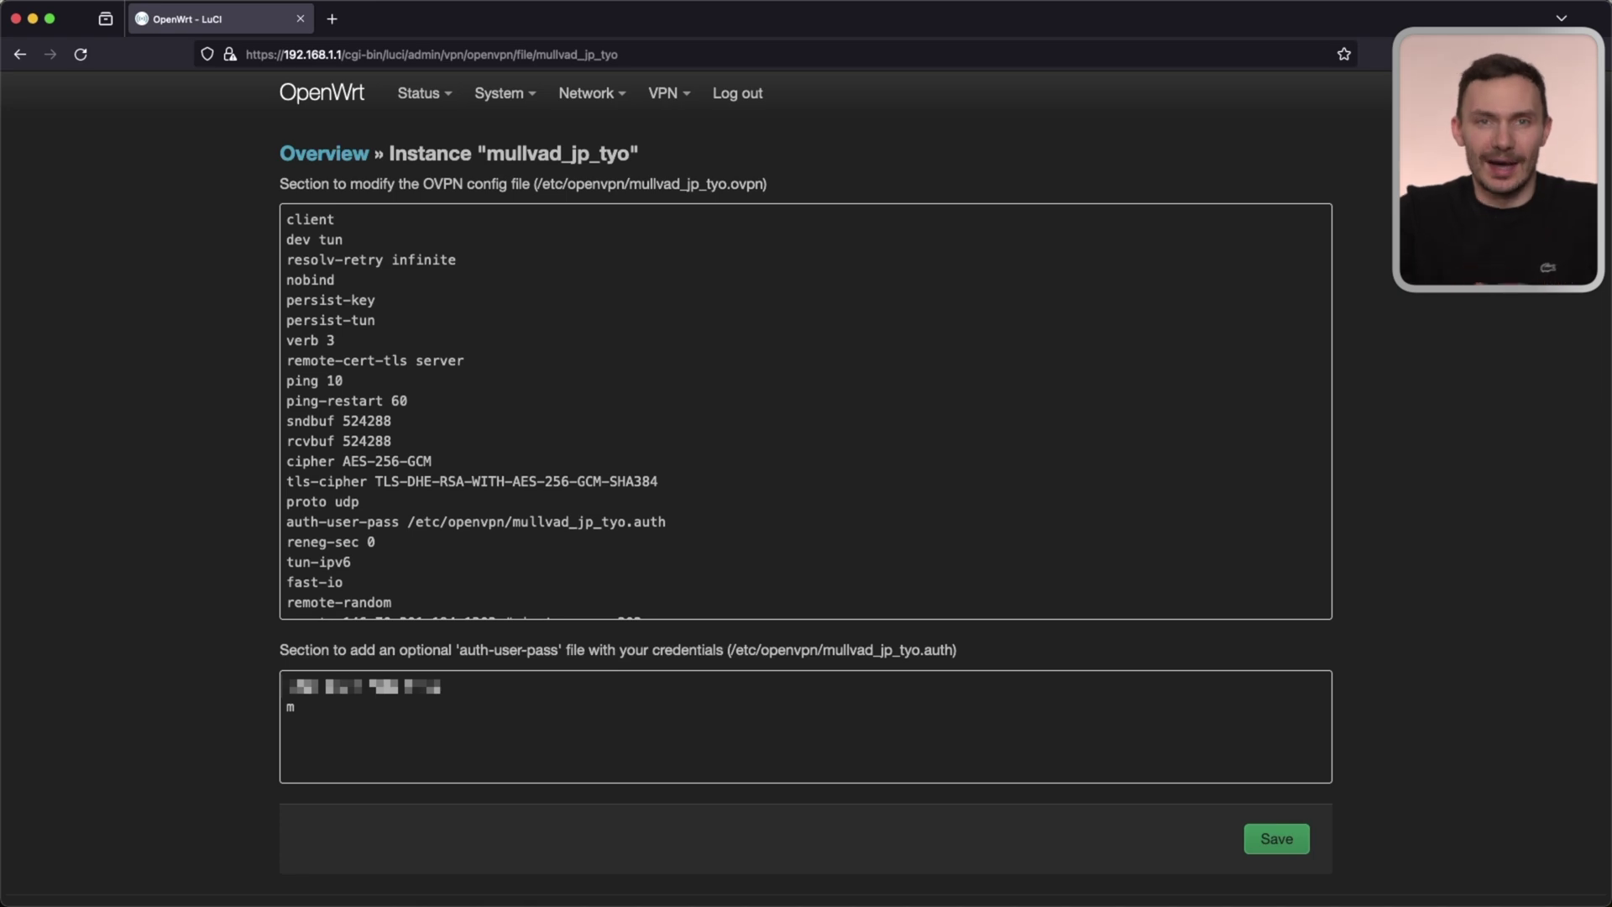
Step: Enable the mullvad_jp_tyo instance in the OpenVPN list and Save & Apply
{"action": "mouse_move", "coordinate": [672, 100]}
{"action": "left_click", "coordinate": [674, 136]}
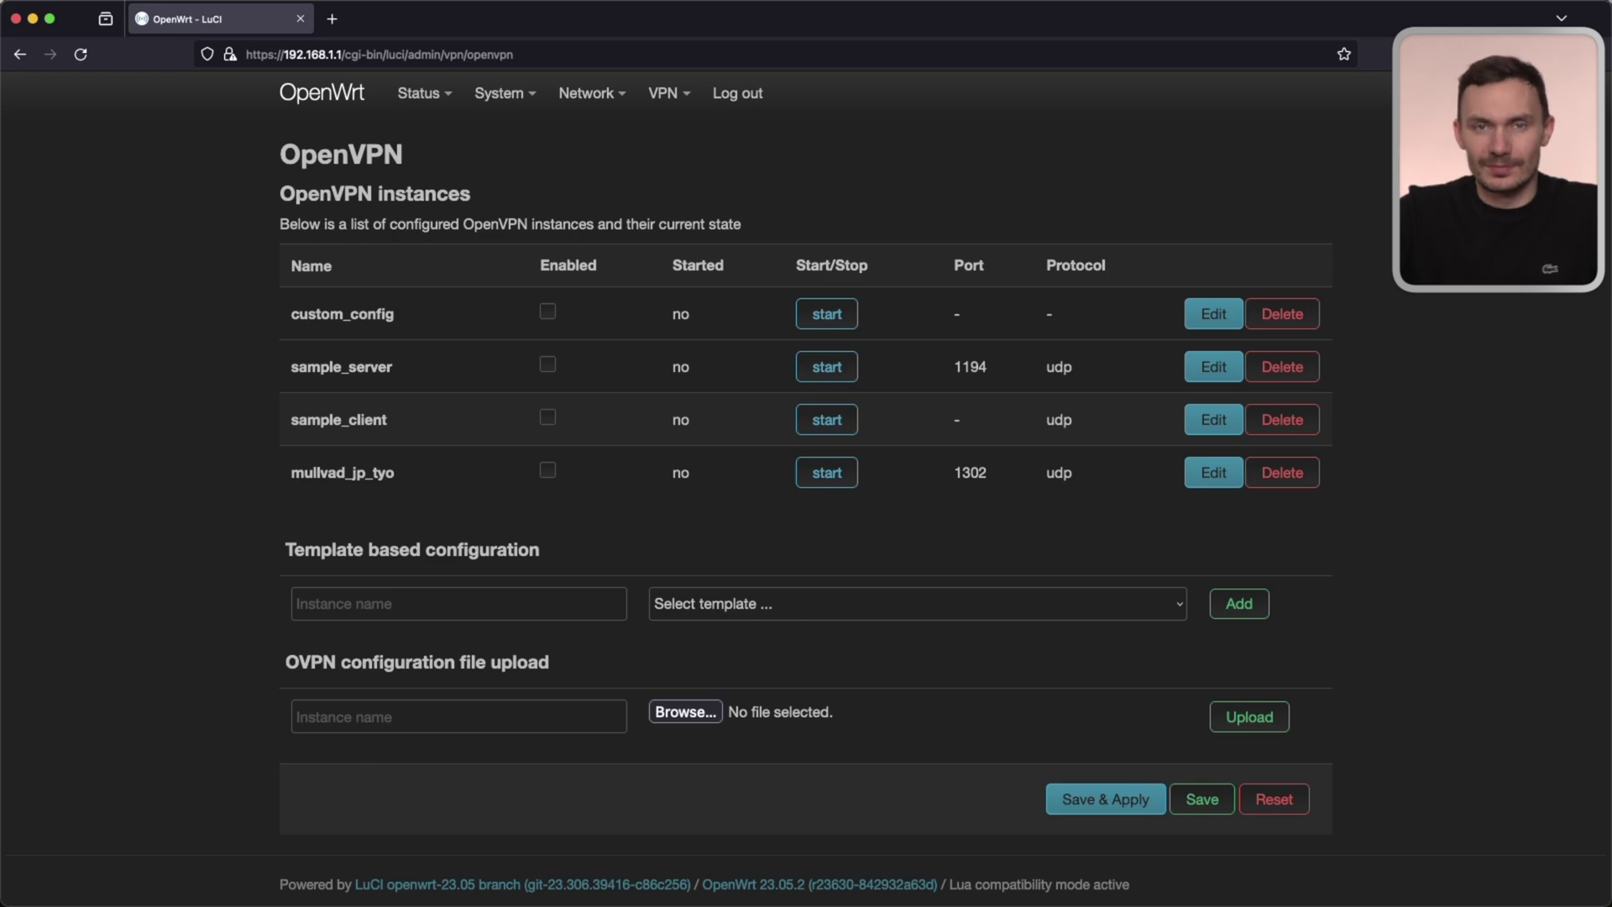
{"action": "left_click", "coordinate": [547, 470]}
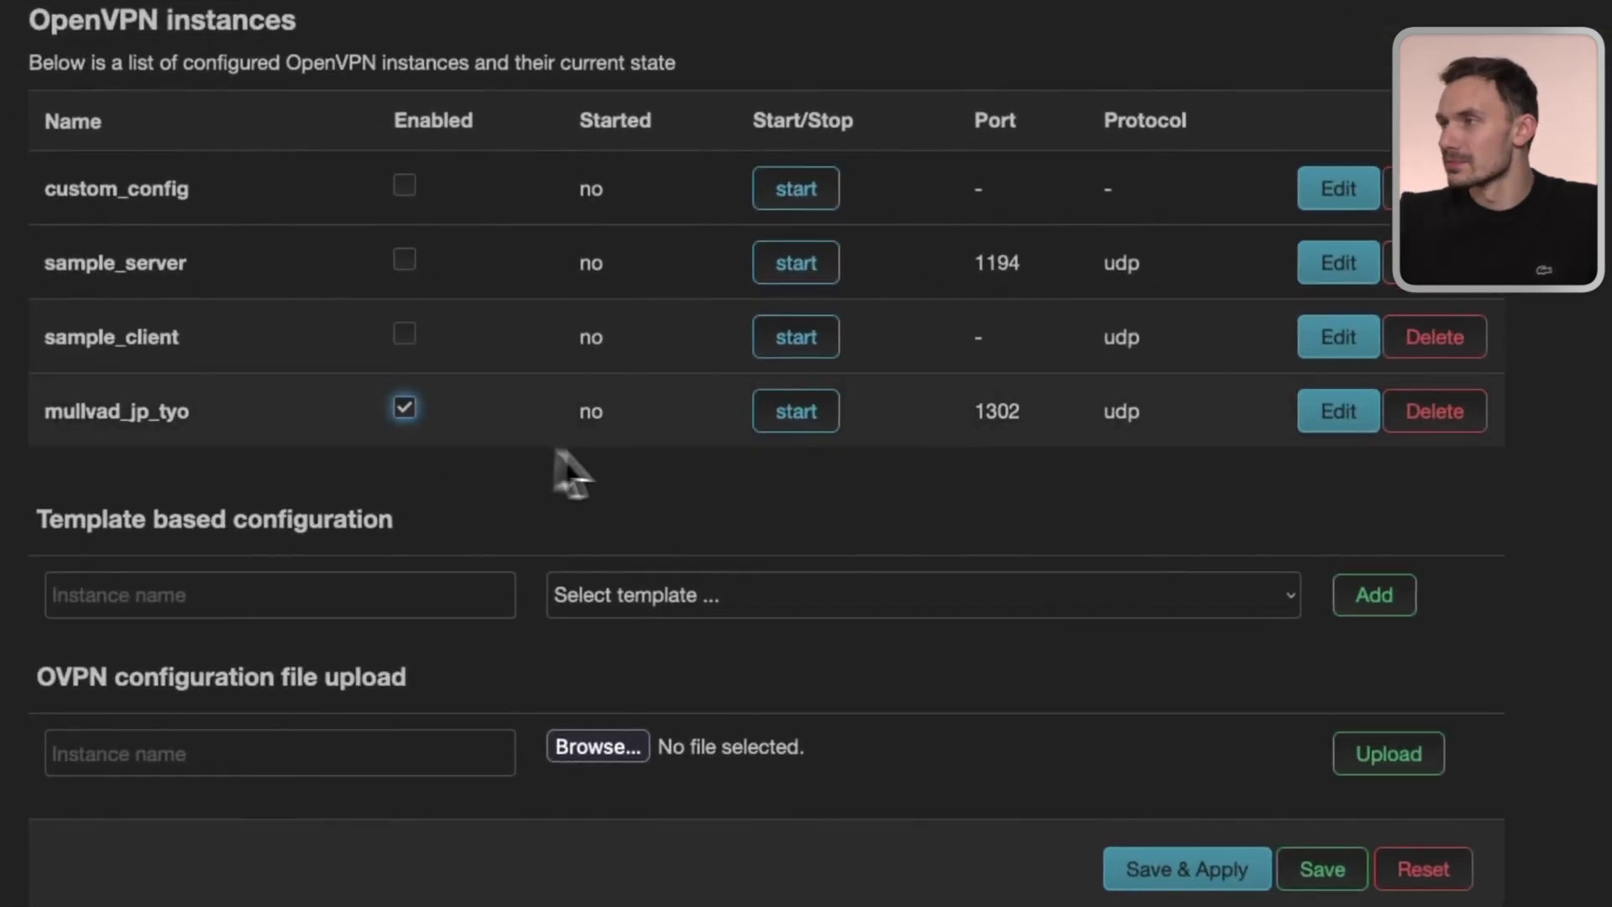
{"action": "left_click", "coordinate": [1188, 868]}
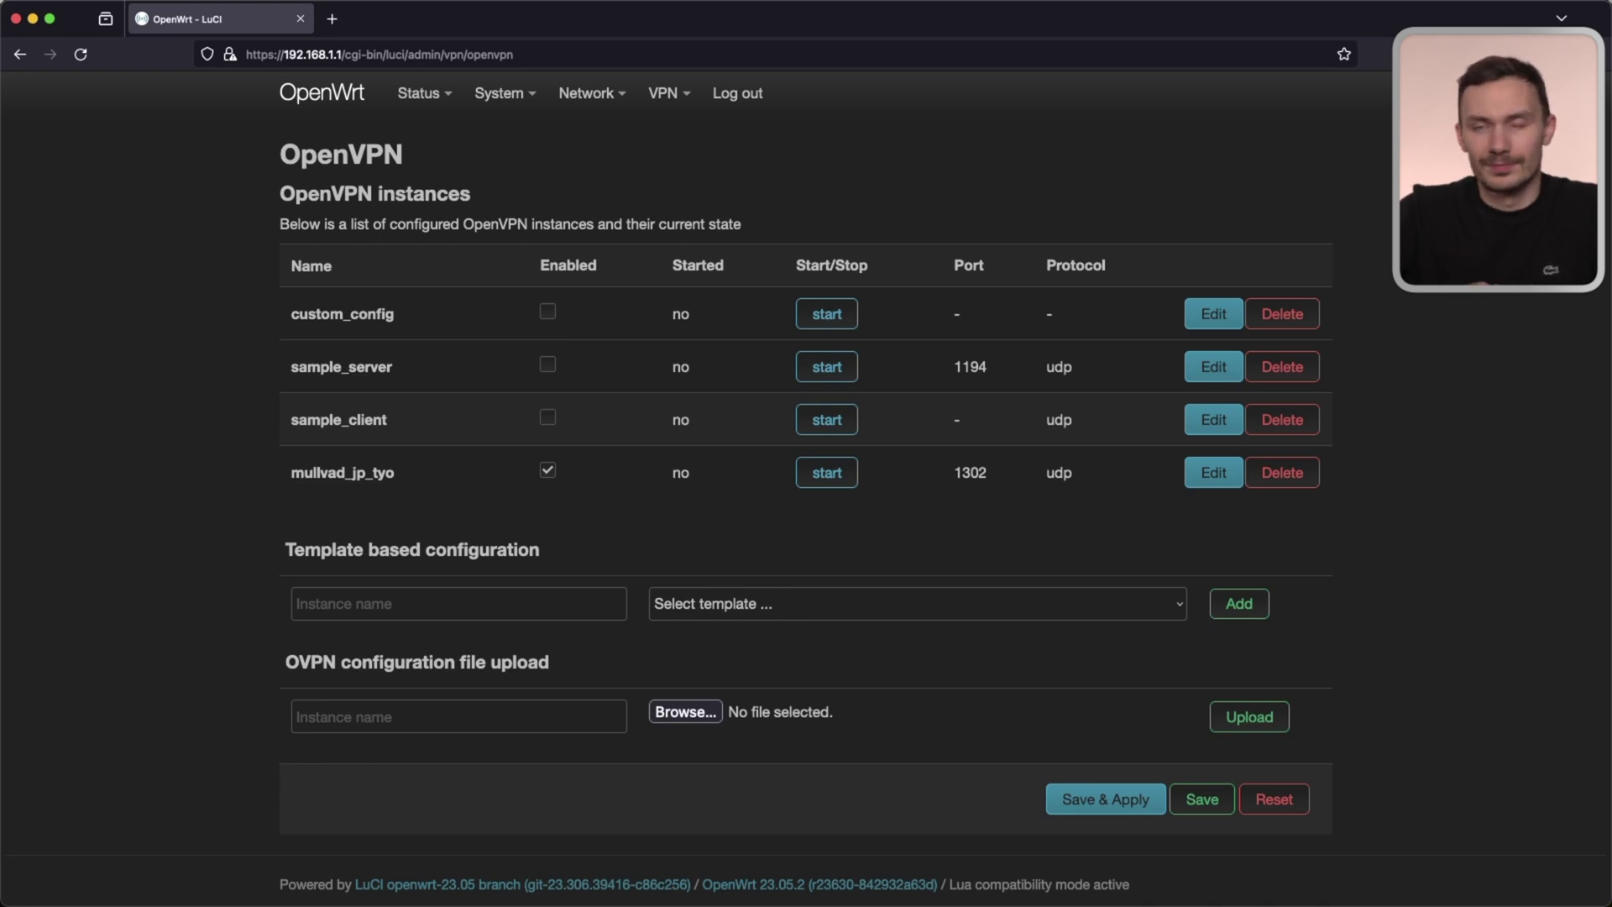
Step: Reload to confirm the VPN is running, then go to Network > Interfaces
{"action": "left_click", "coordinate": [81, 54]}
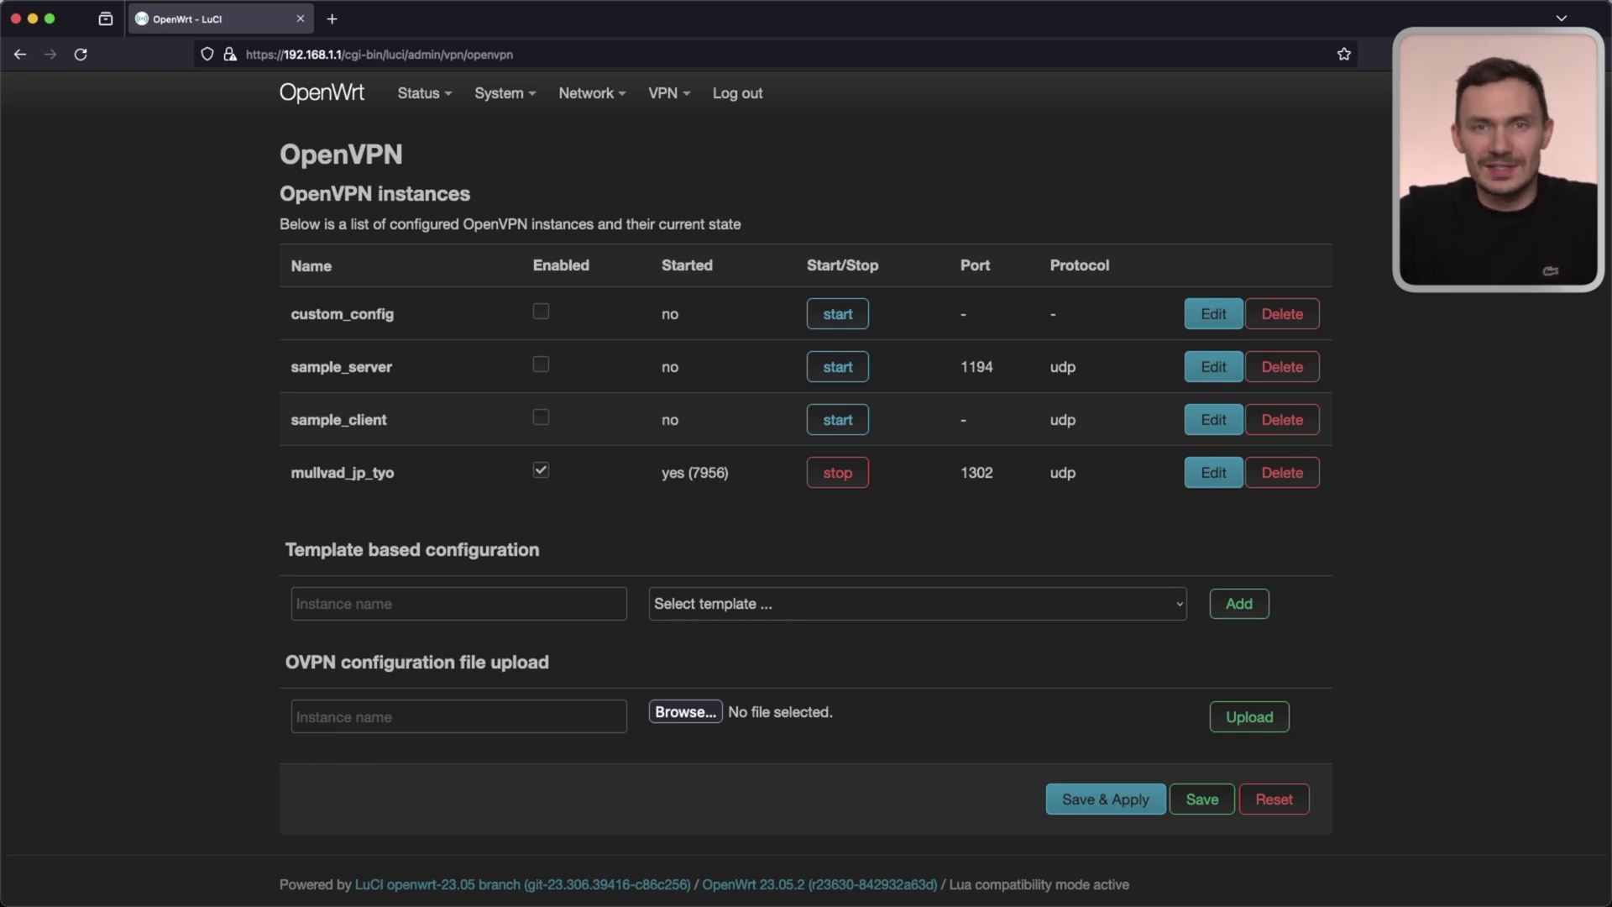
{"action": "mouse_move", "coordinate": [586, 92]}
{"action": "left_click", "coordinate": [598, 127]}
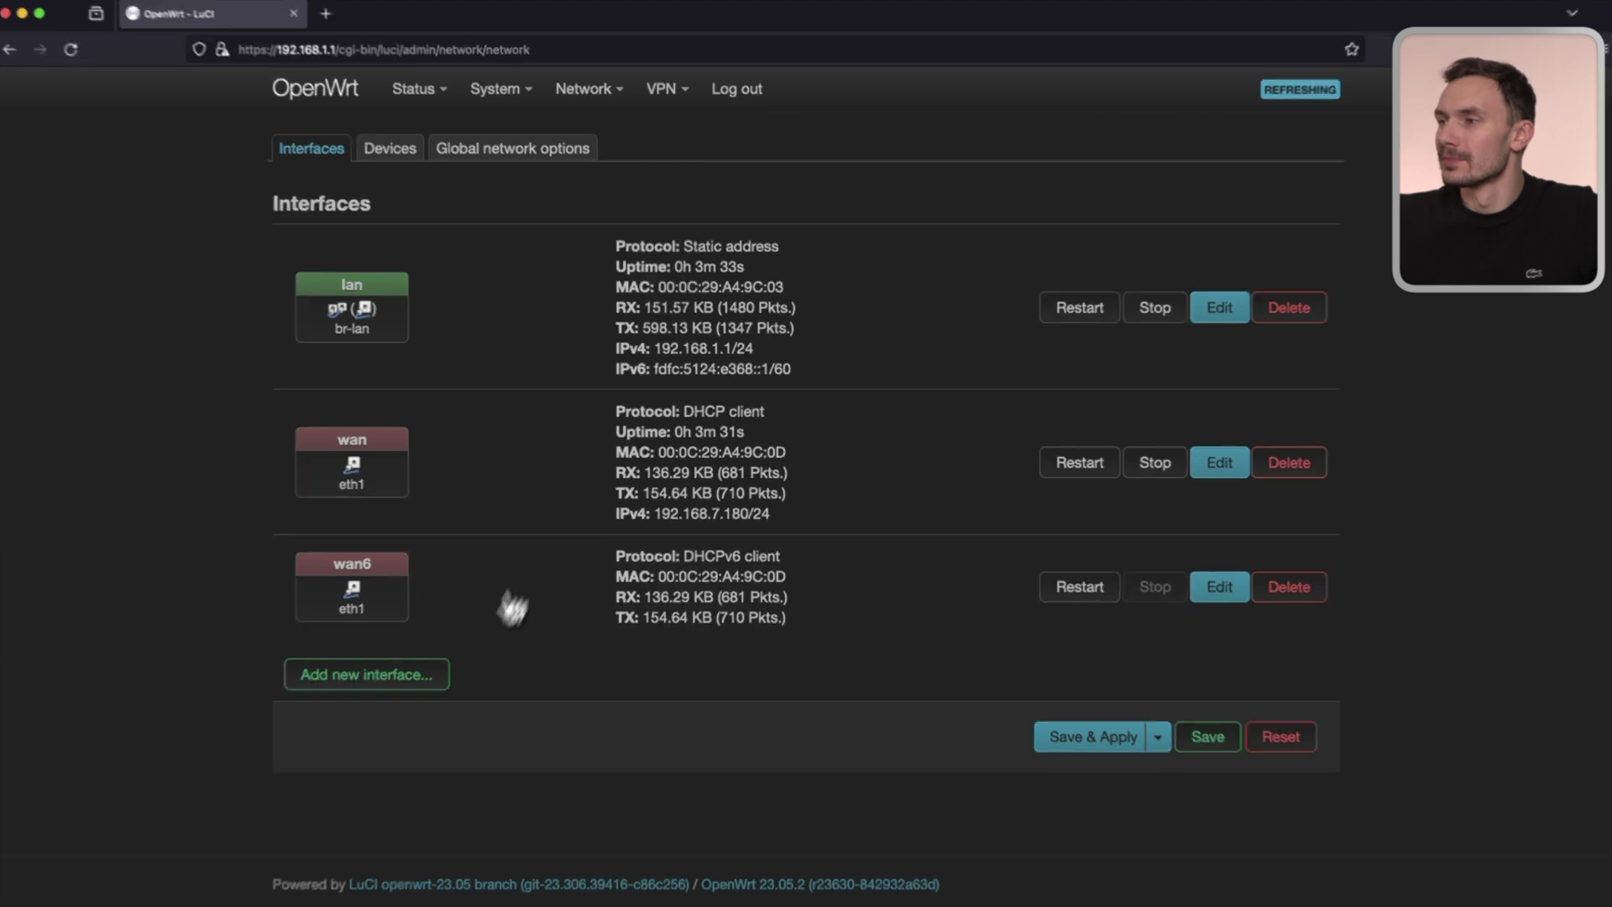
Step: Create an Unmanaged interface mullvad_jp_tyo bound to tun0, save it and apply
{"action": "left_click", "coordinate": [187, 673]}
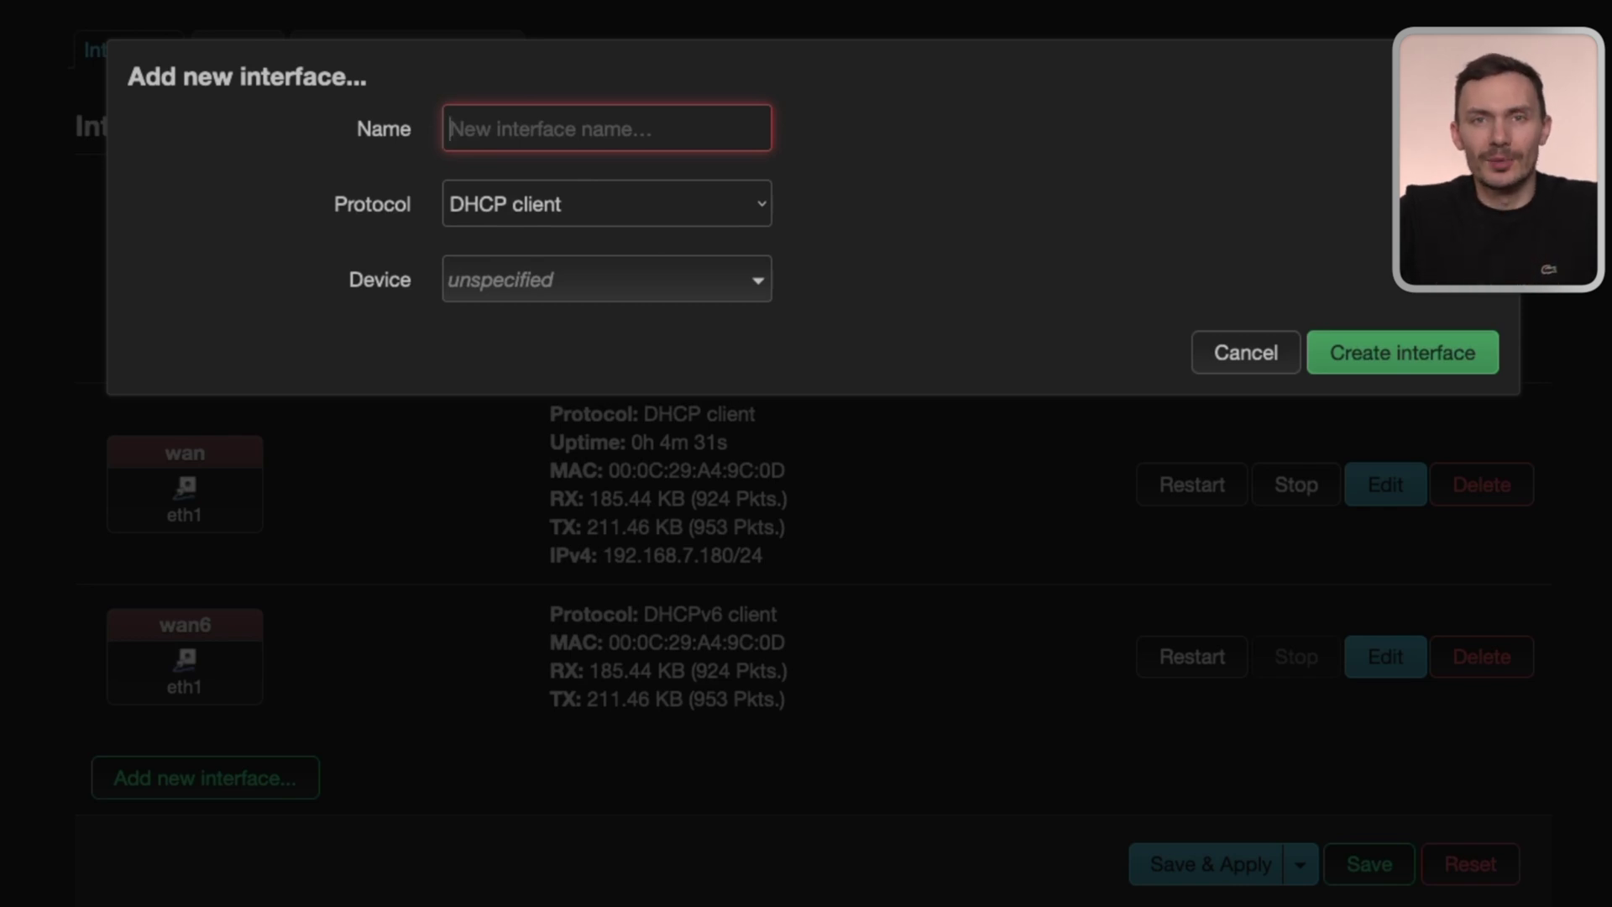
{"action": "type", "text": "mullvad_"}
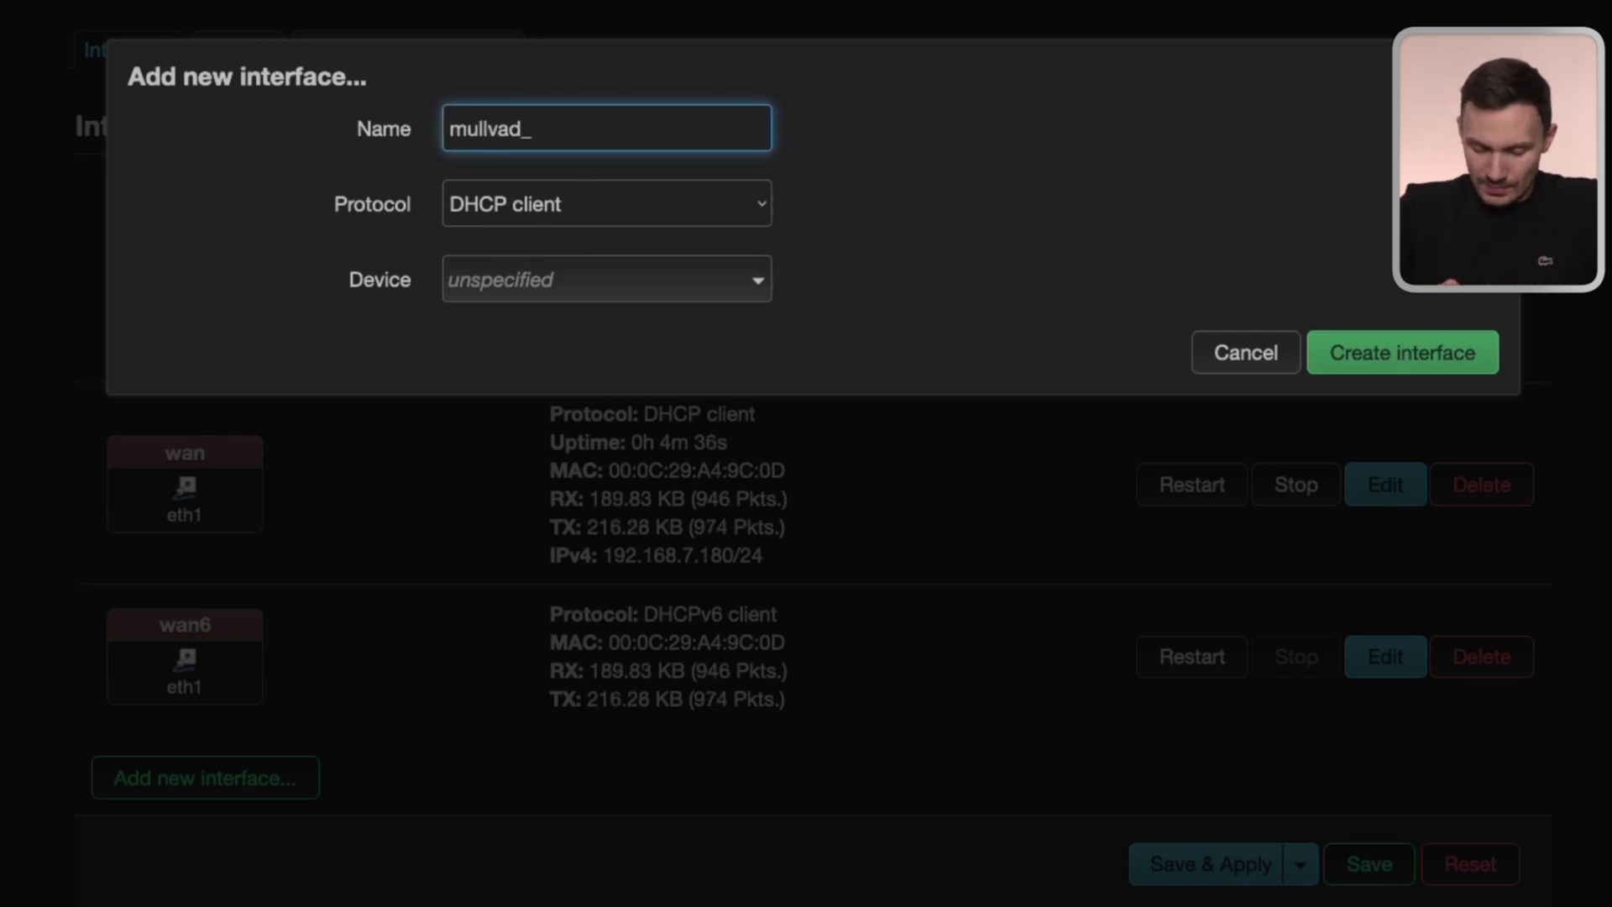
{"action": "type", "text": "jp_tyo"}
{"action": "left_click", "coordinate": [606, 203]}
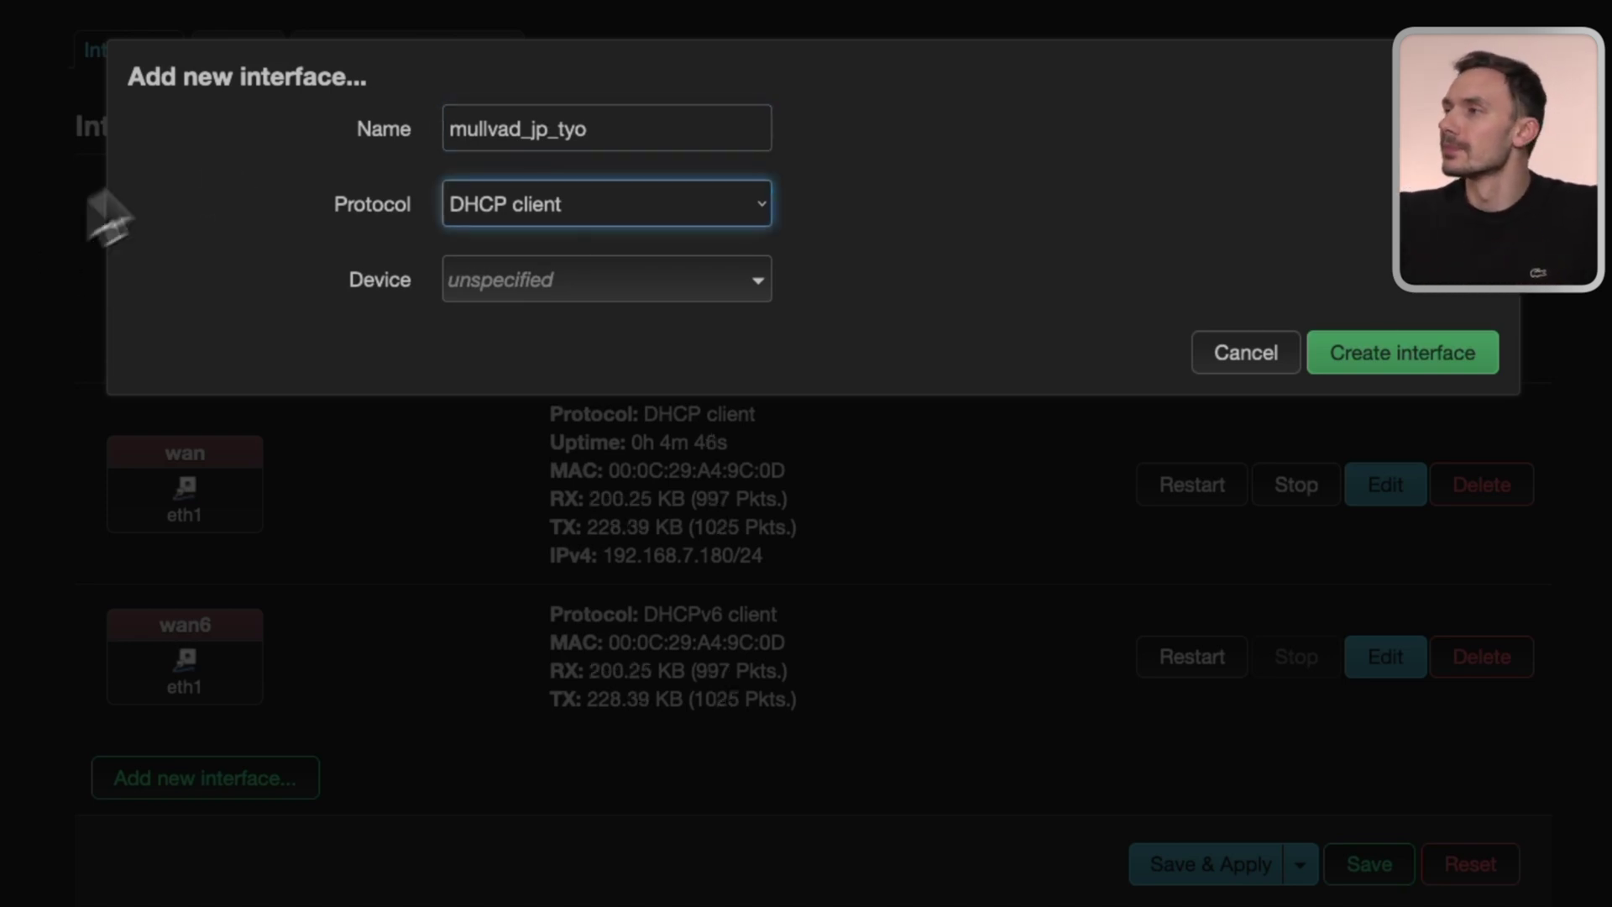
{"action": "left_click", "coordinate": [601, 210]}
{"action": "left_click", "coordinate": [589, 256]}
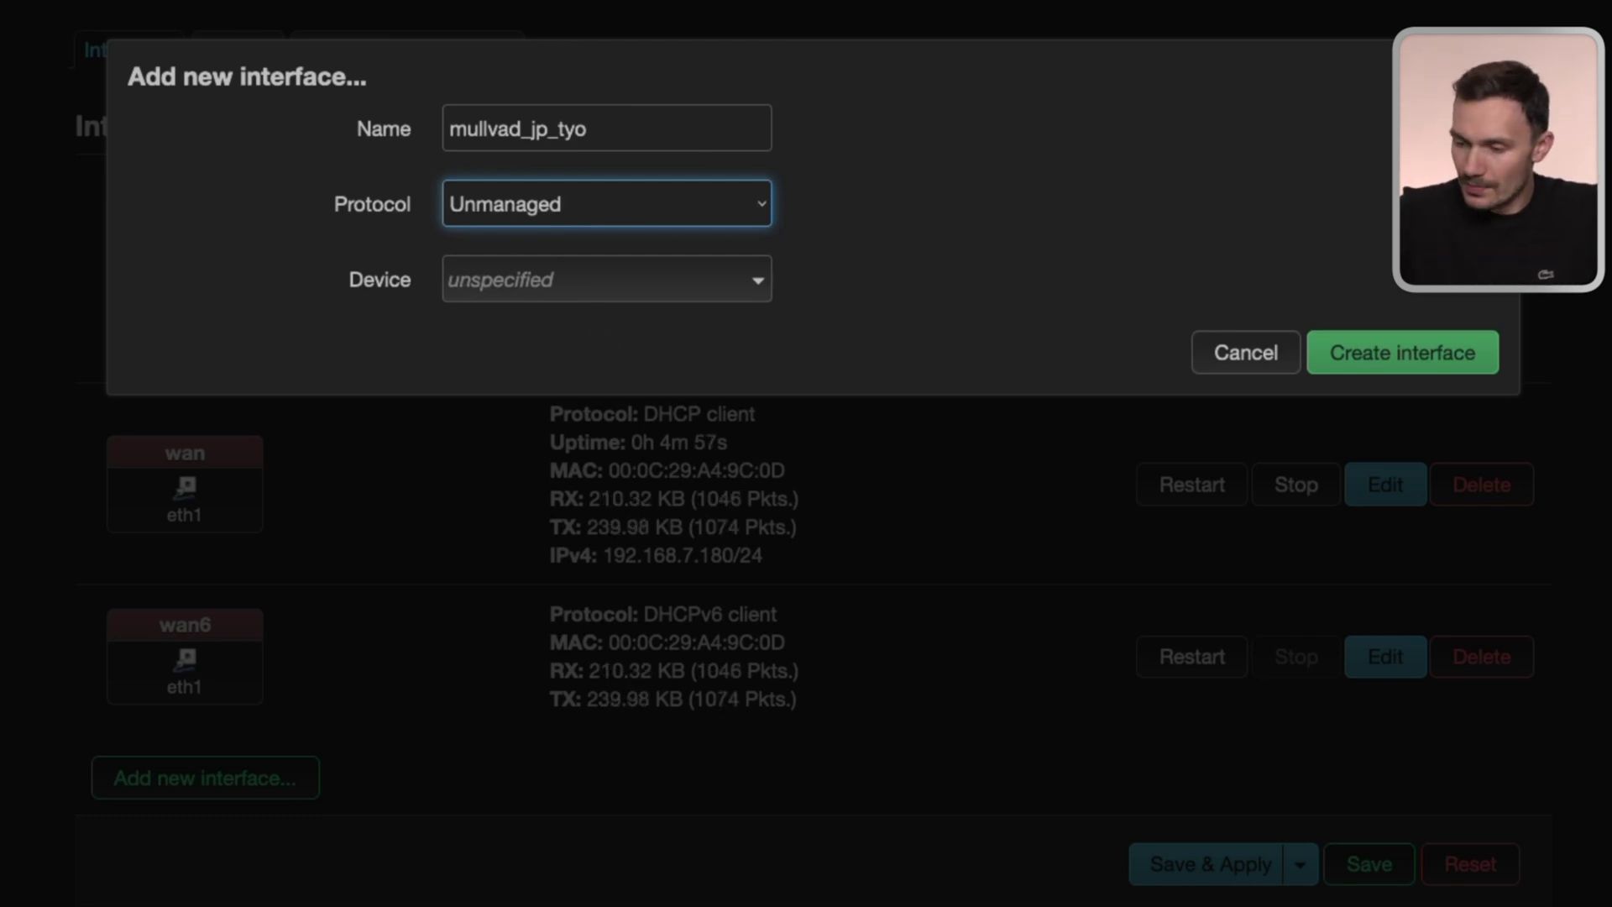
{"action": "left_click", "coordinate": [508, 286]}
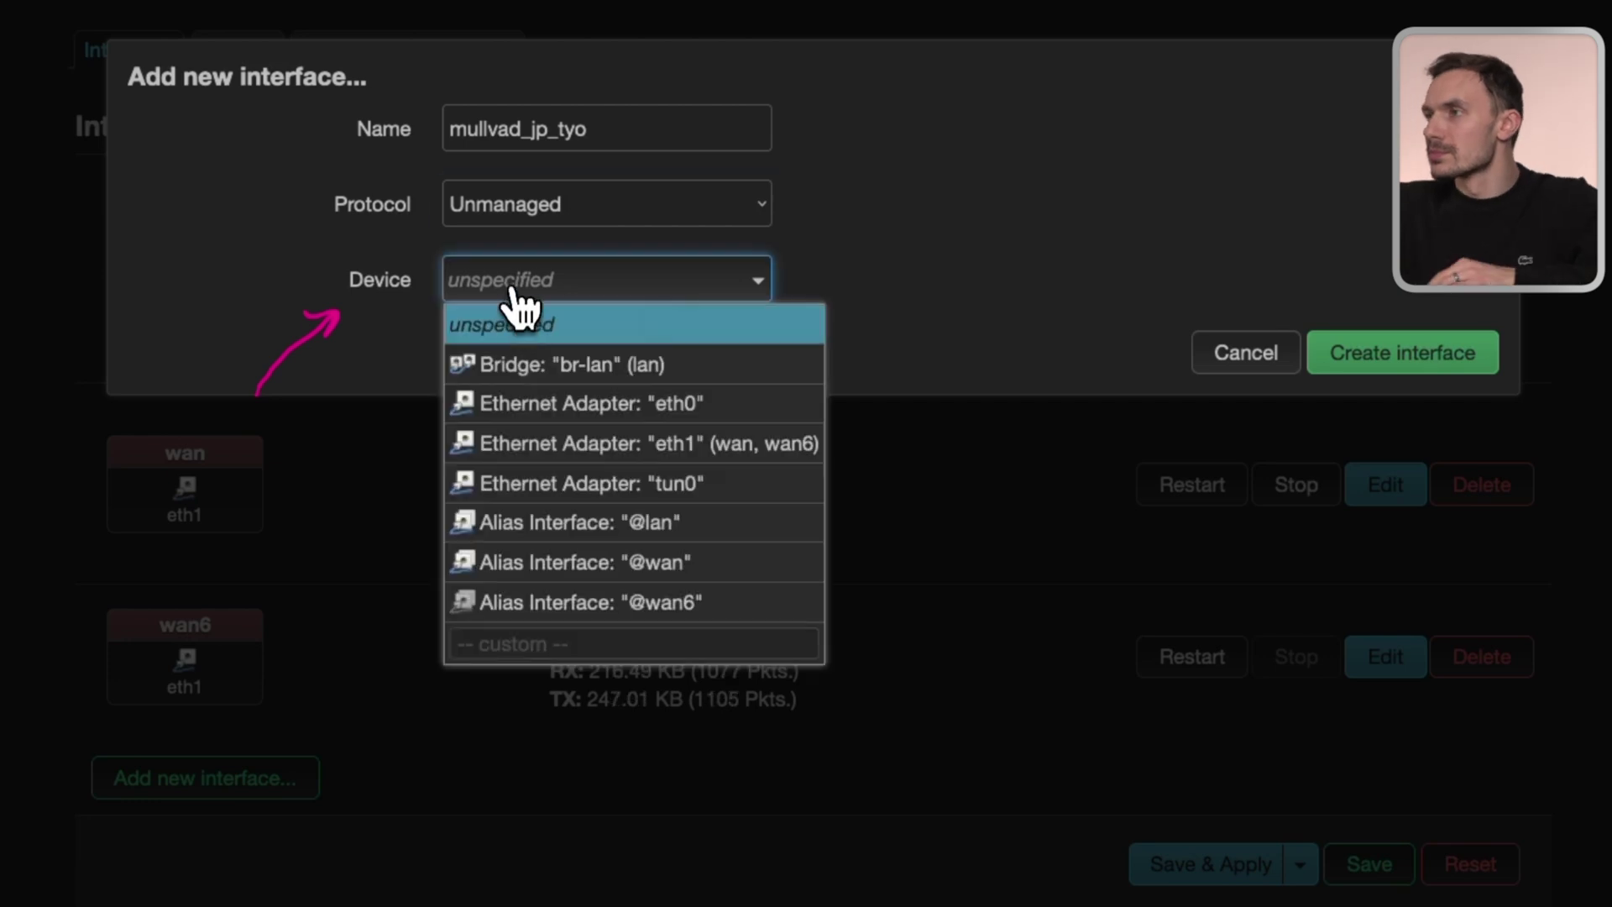
{"action": "left_click", "coordinate": [725, 482]}
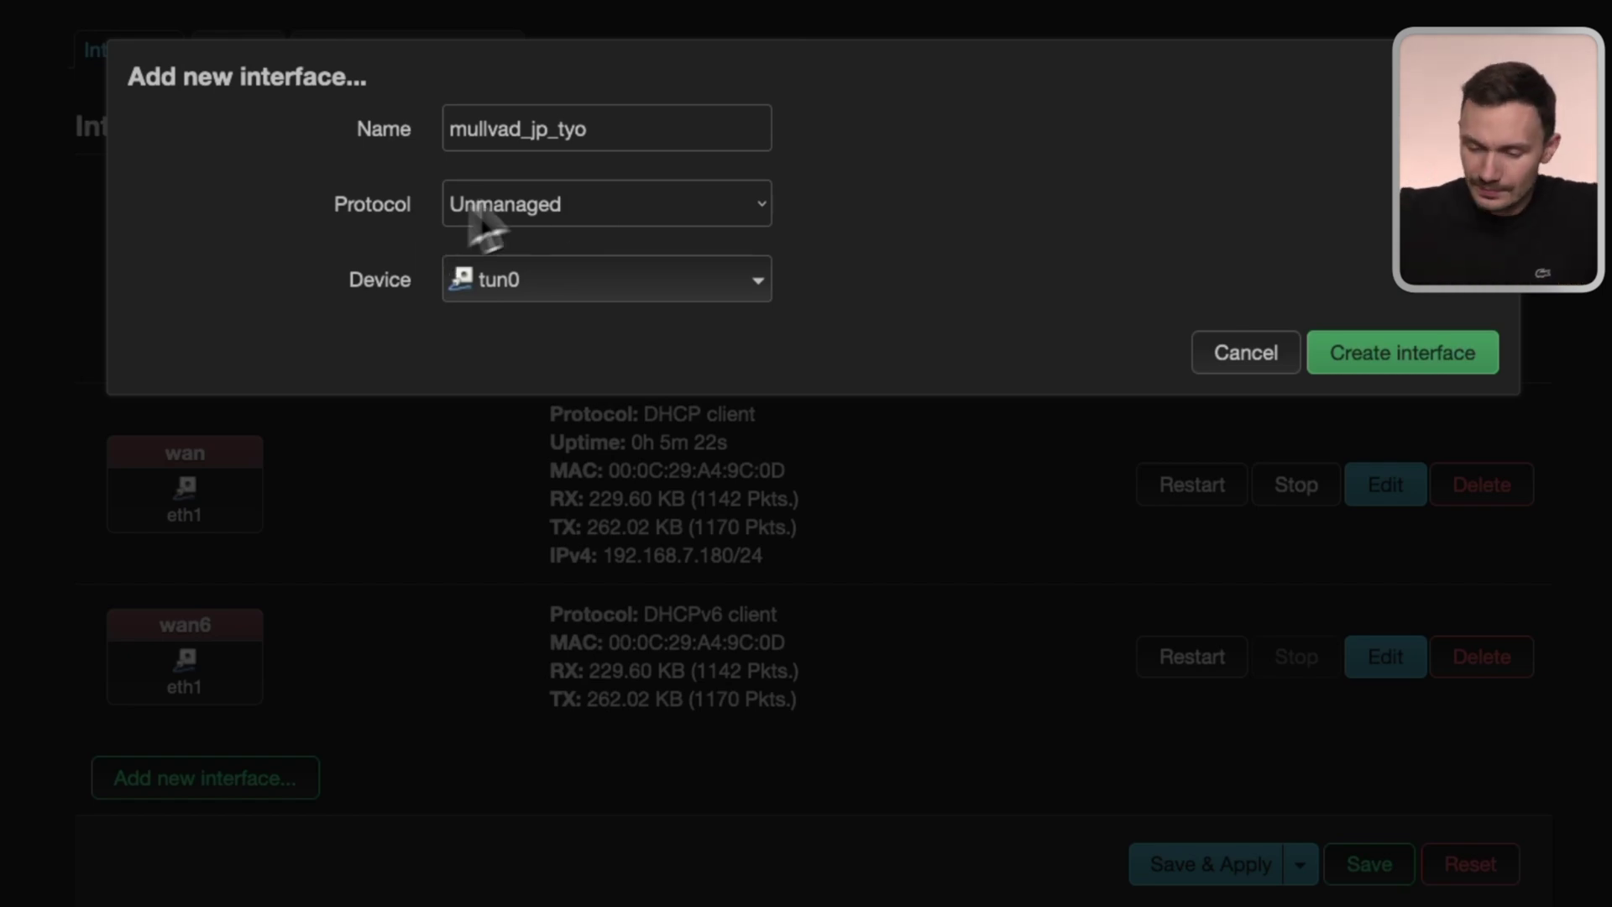
{"action": "left_click", "coordinate": [1393, 362]}
{"action": "left_click", "coordinate": [1427, 558]}
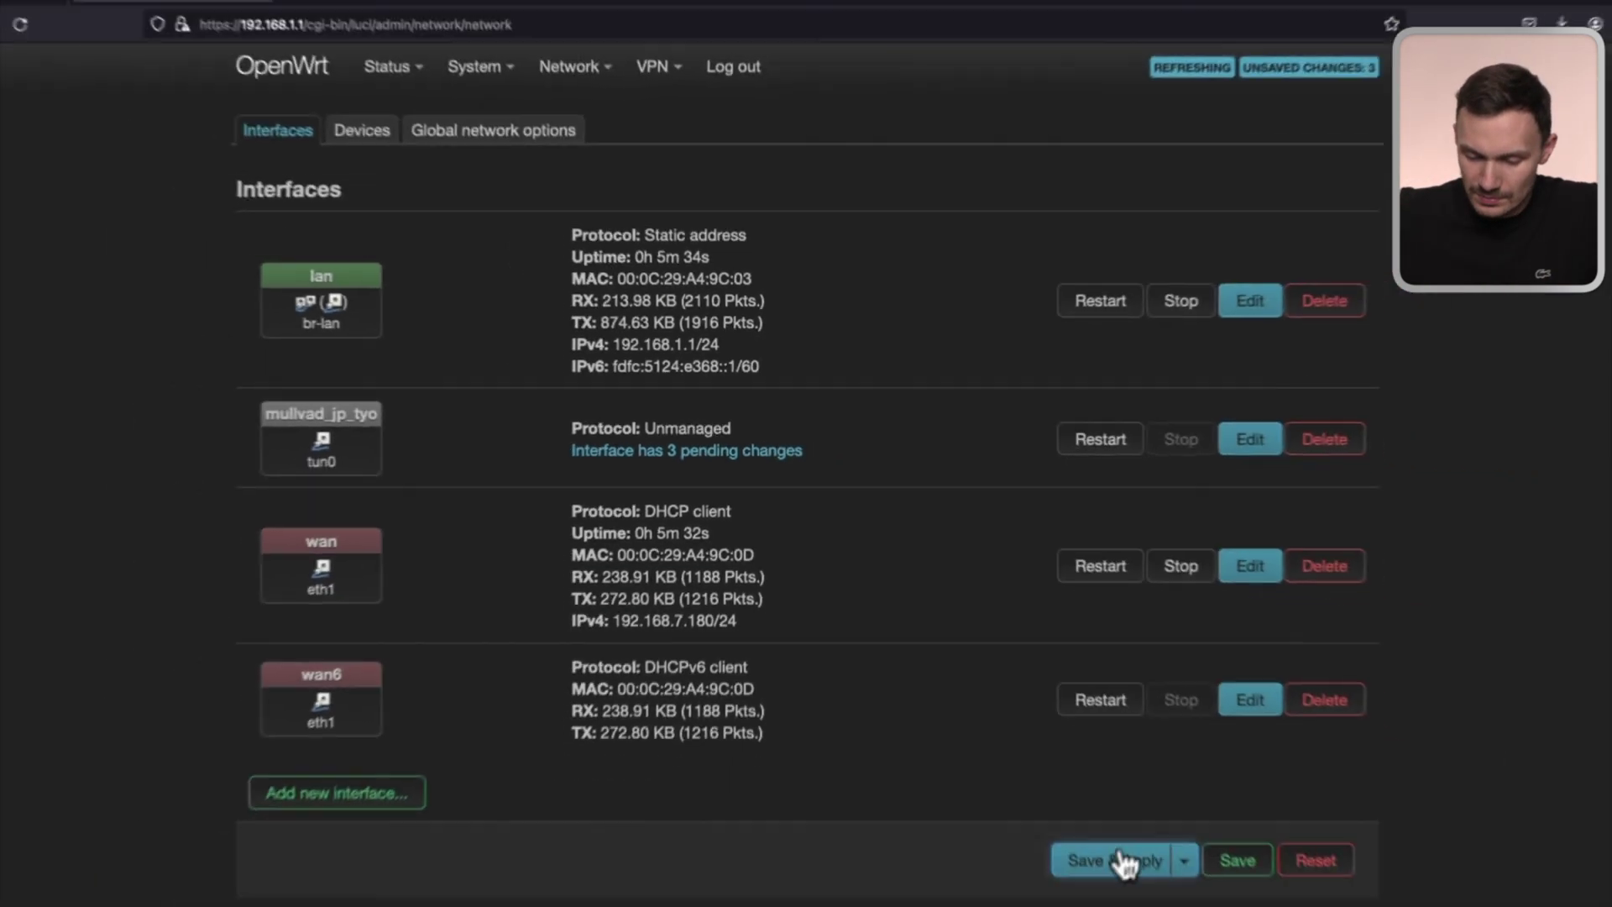
{"action": "left_click", "coordinate": [1206, 864]}
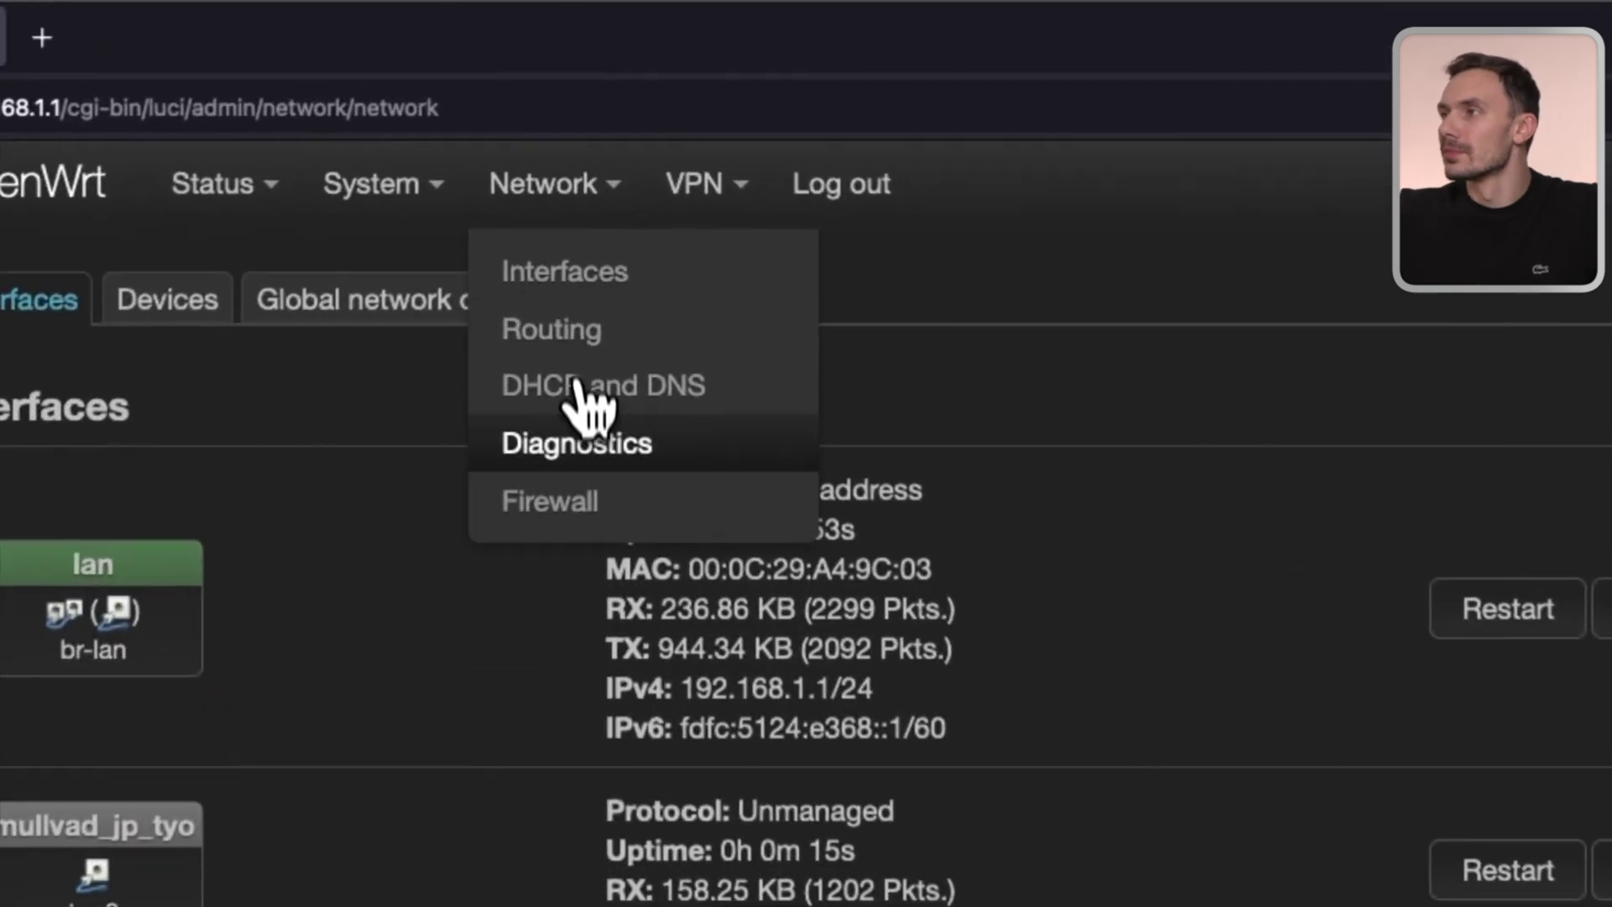
Step: Add firewall zone VPN_FW with masquerading, covering mullvad_jp_tyo and accepting forwards from lan
{"action": "left_click", "coordinate": [589, 255]}
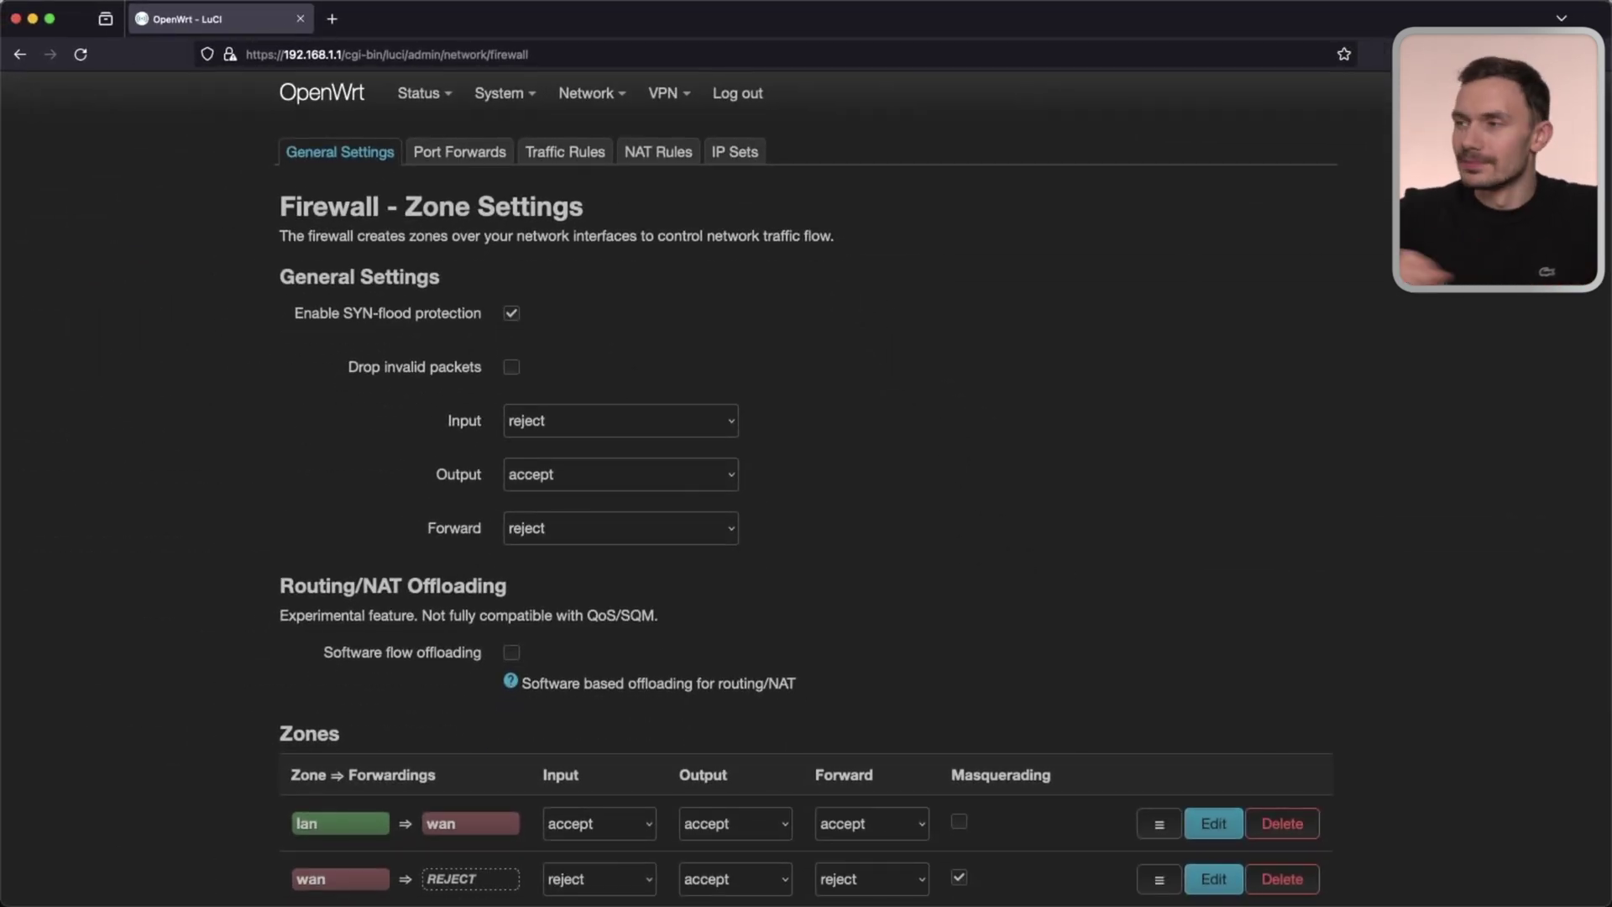
{"action": "scroll", "coordinate": [889, 259], "scroll_direction": "down", "scroll_amount": 3}
{"action": "left_click", "coordinate": [317, 727]}
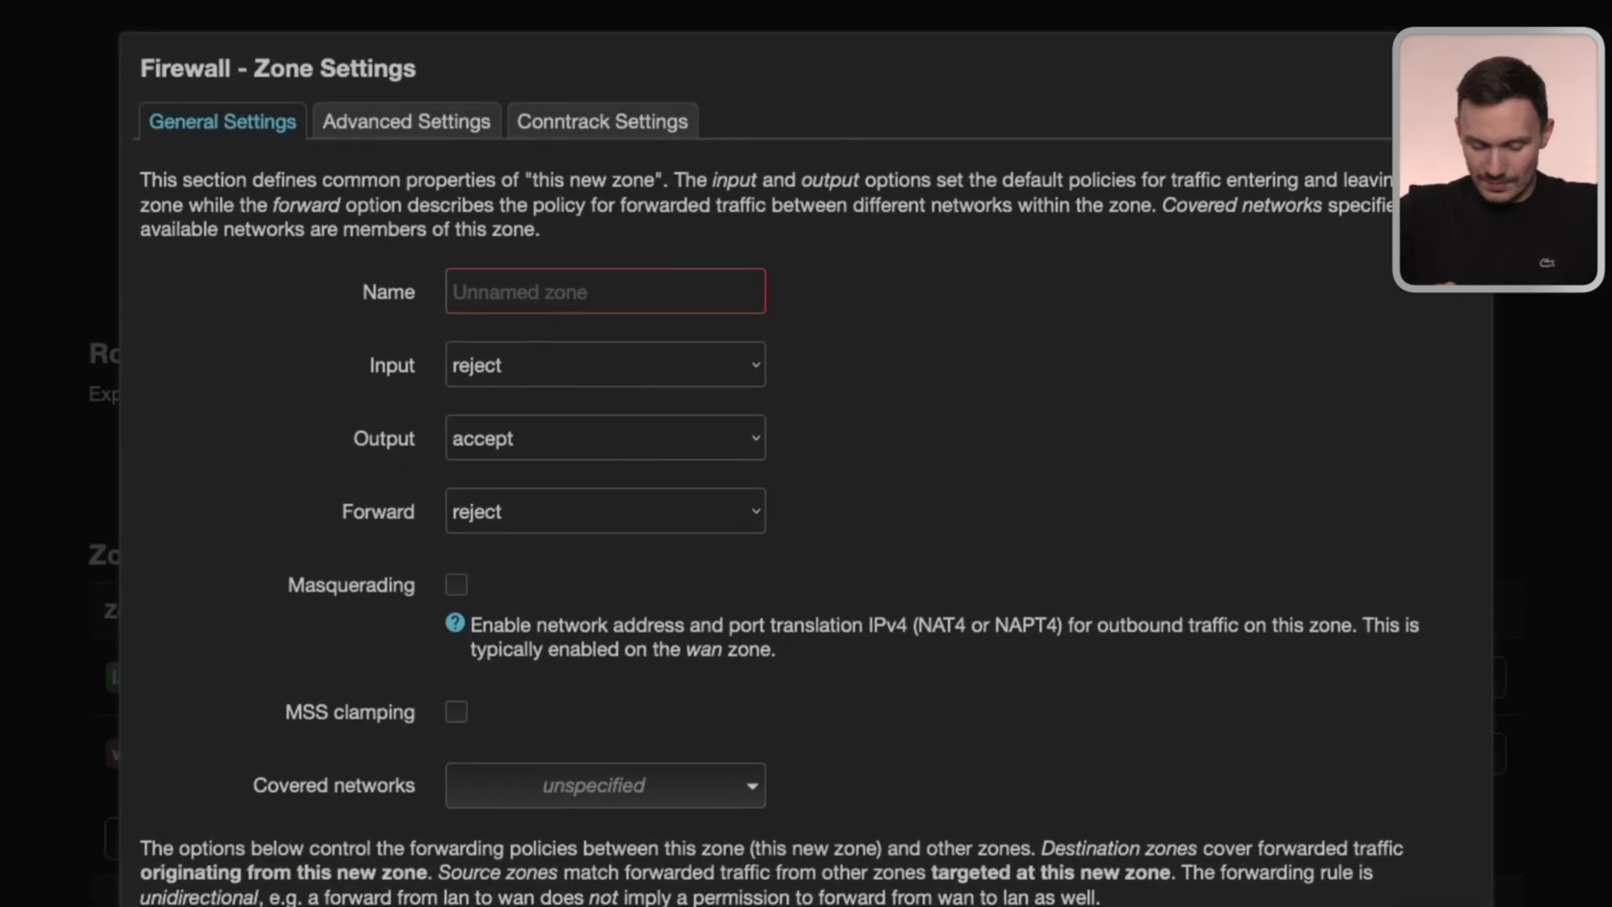
{"action": "left_click", "coordinate": [752, 293]}
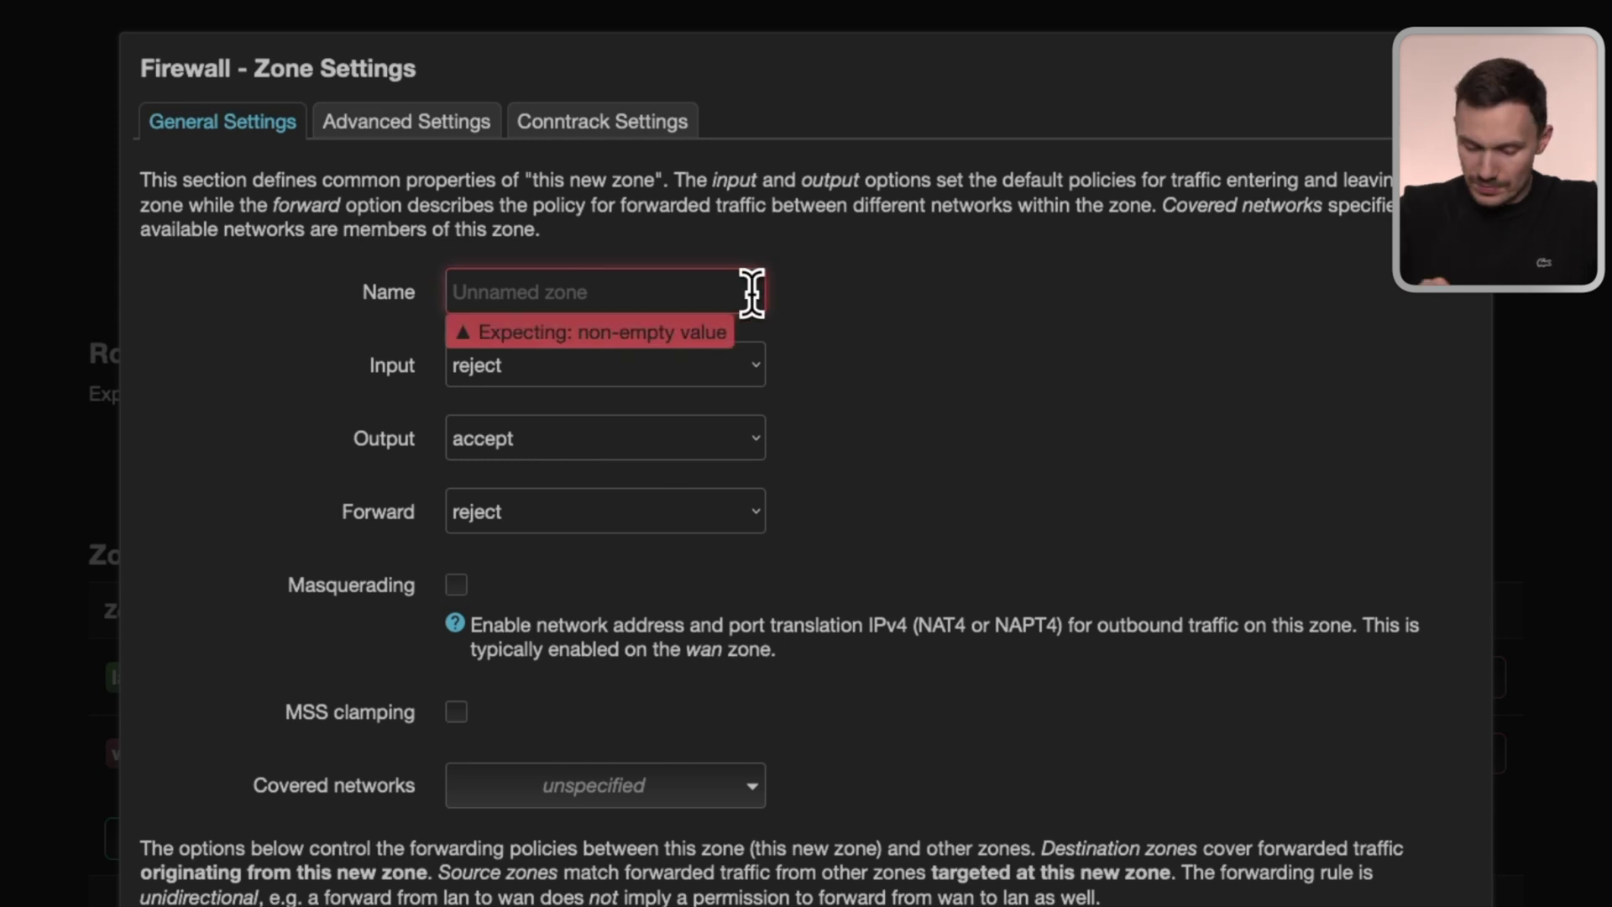
{"action": "type", "text": "VPN_FW"}
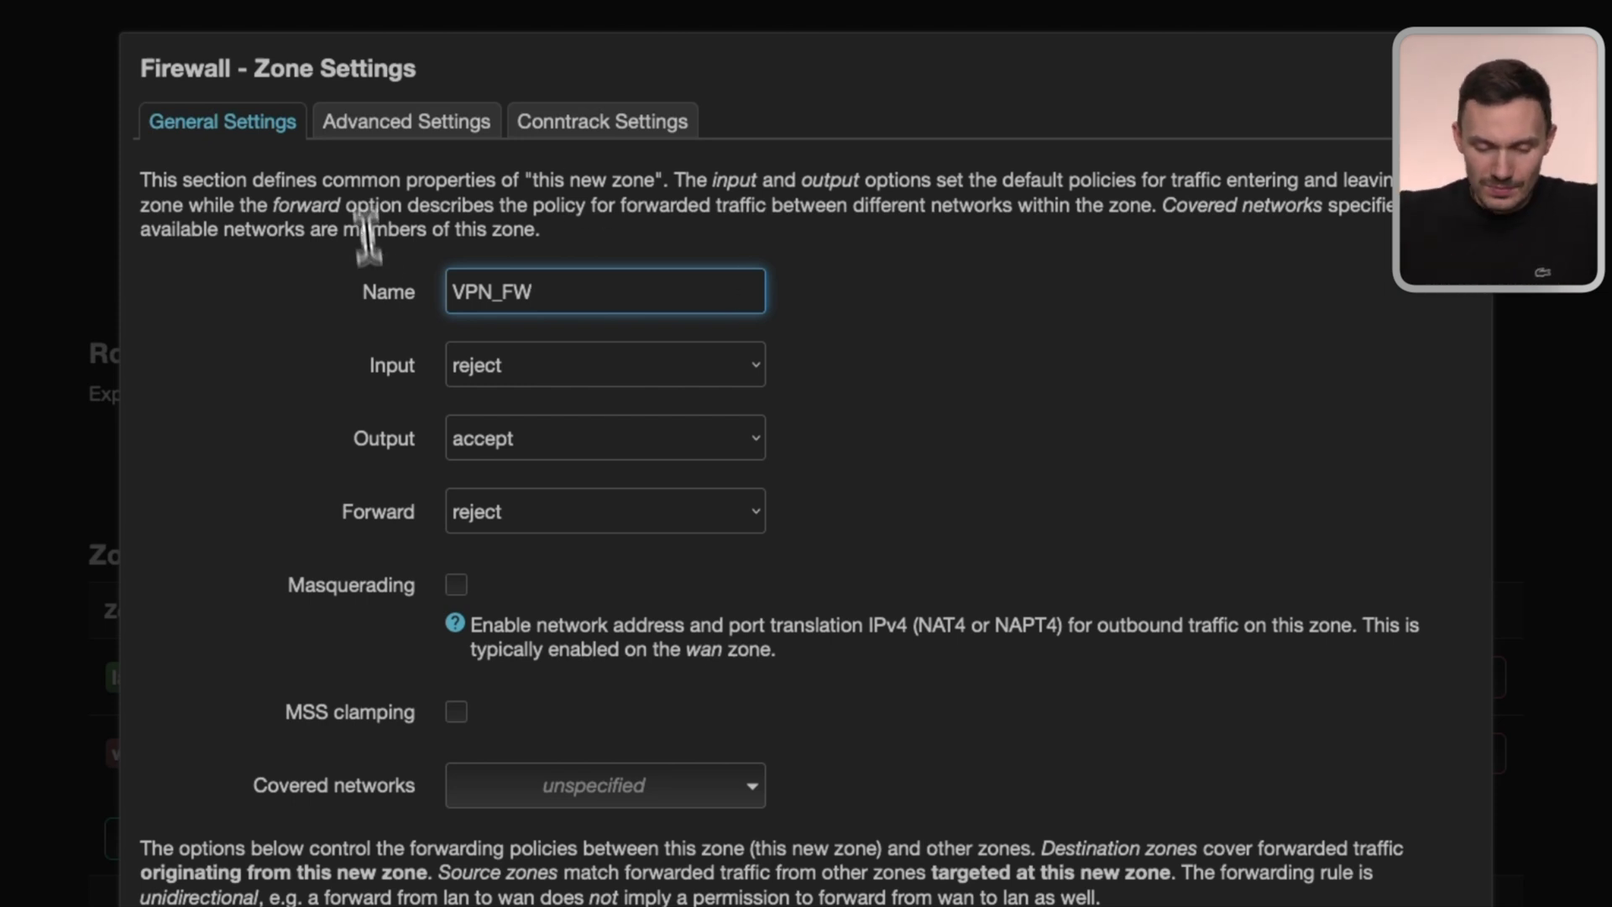
{"action": "left_click", "coordinate": [456, 585]}
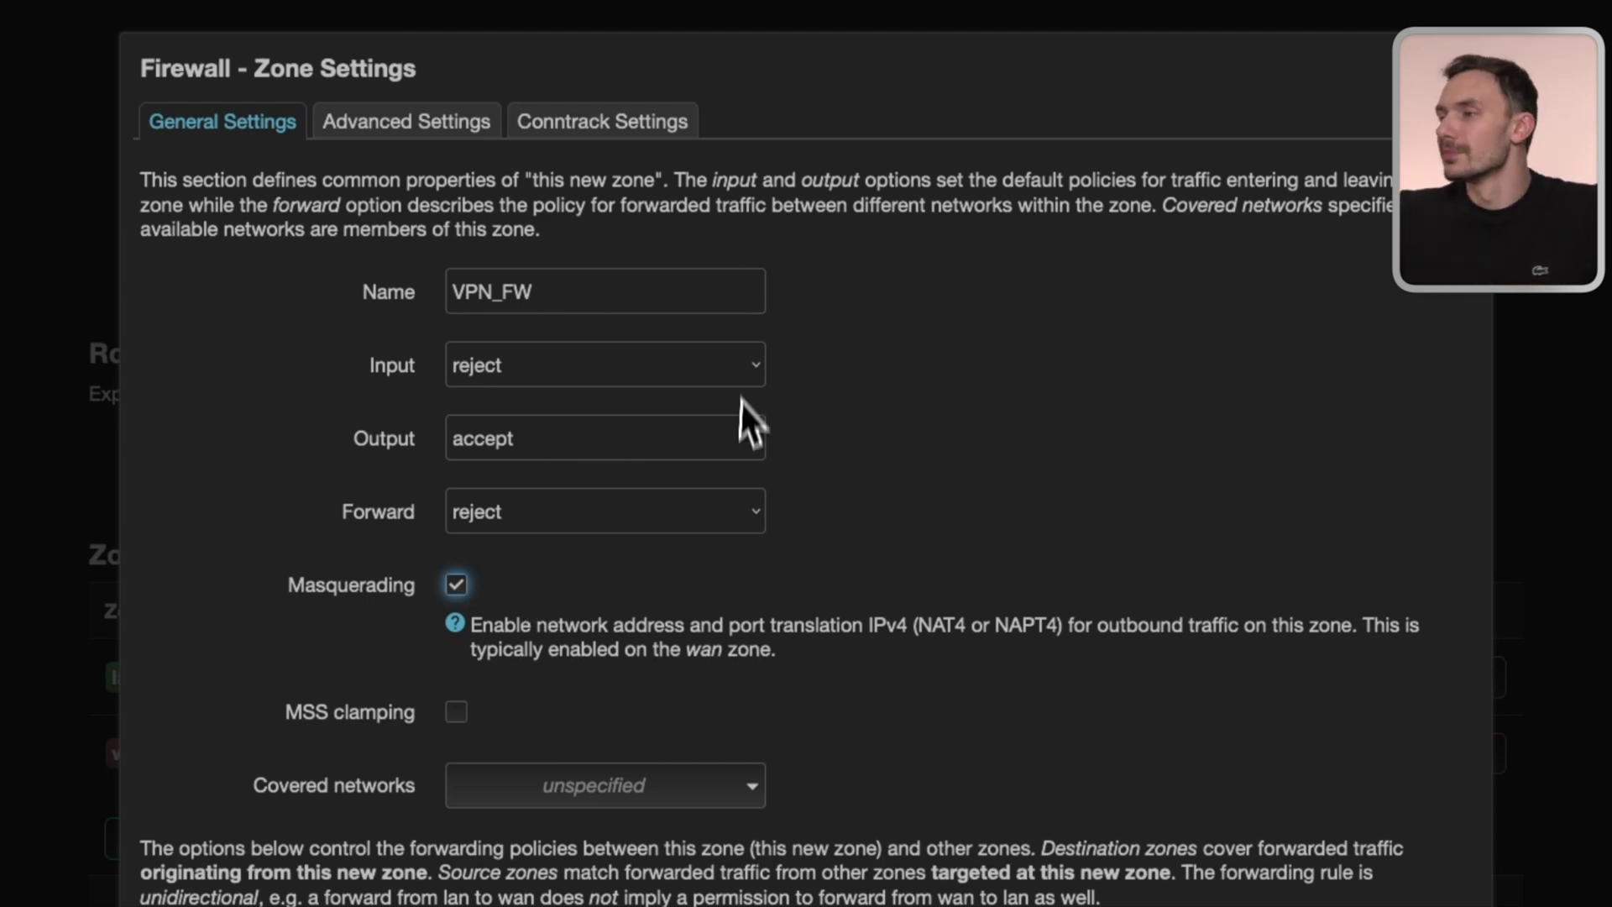
{"action": "left_click", "coordinate": [697, 785]}
{"action": "left_click", "coordinate": [580, 880]}
{"action": "scroll", "coordinate": [1055, 640], "scroll_direction": "down", "scroll_amount": 3}
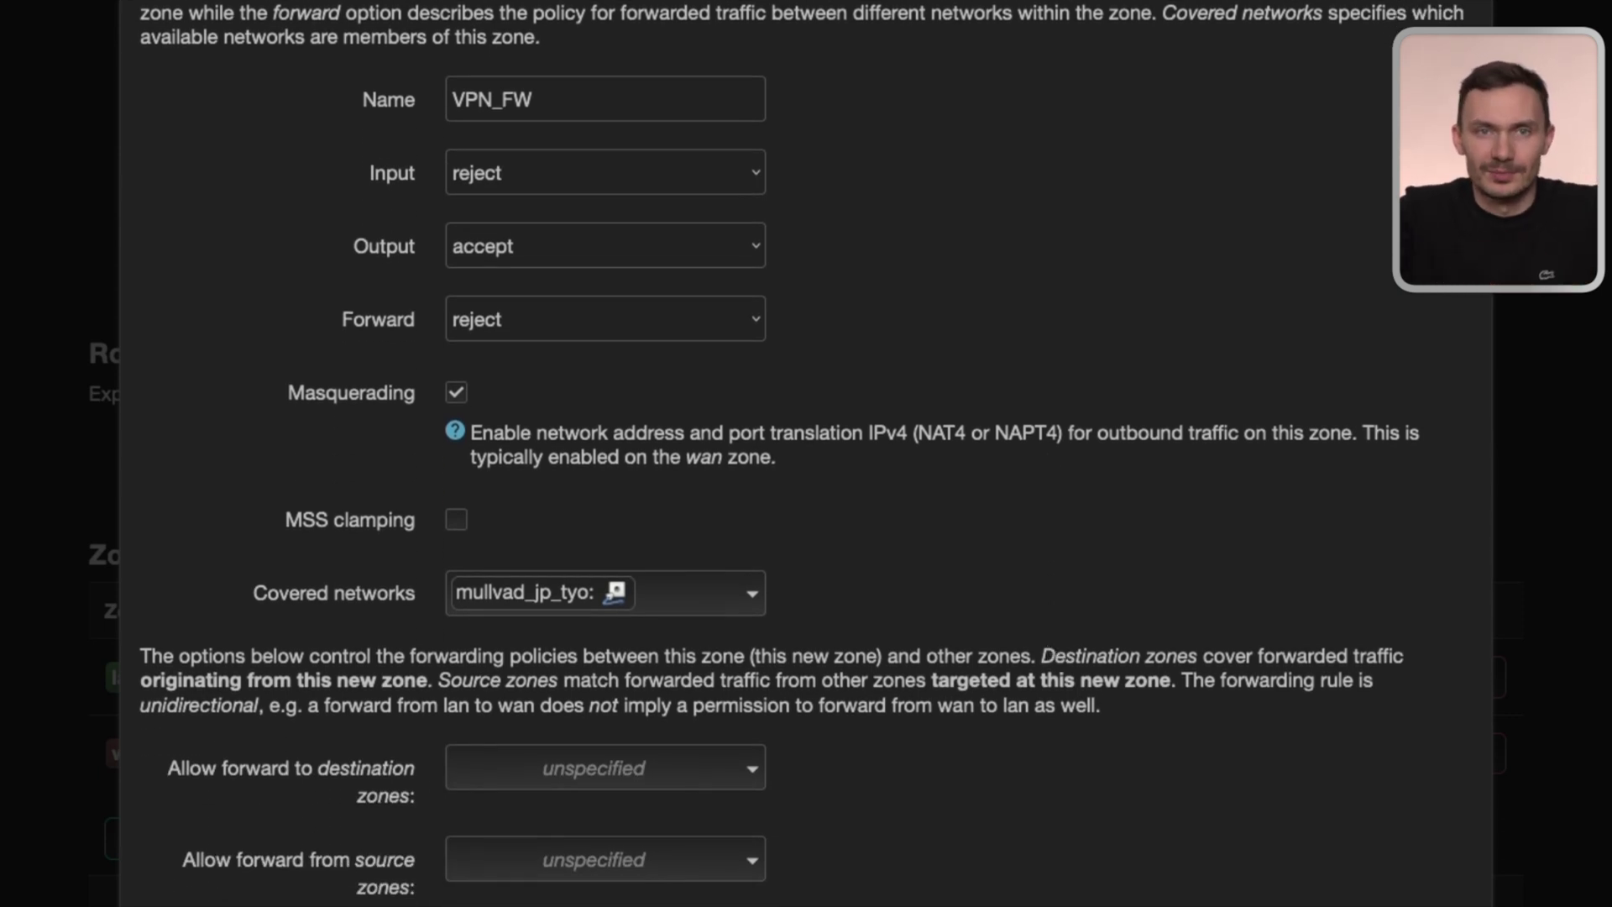
{"action": "left_click", "coordinate": [605, 859]}
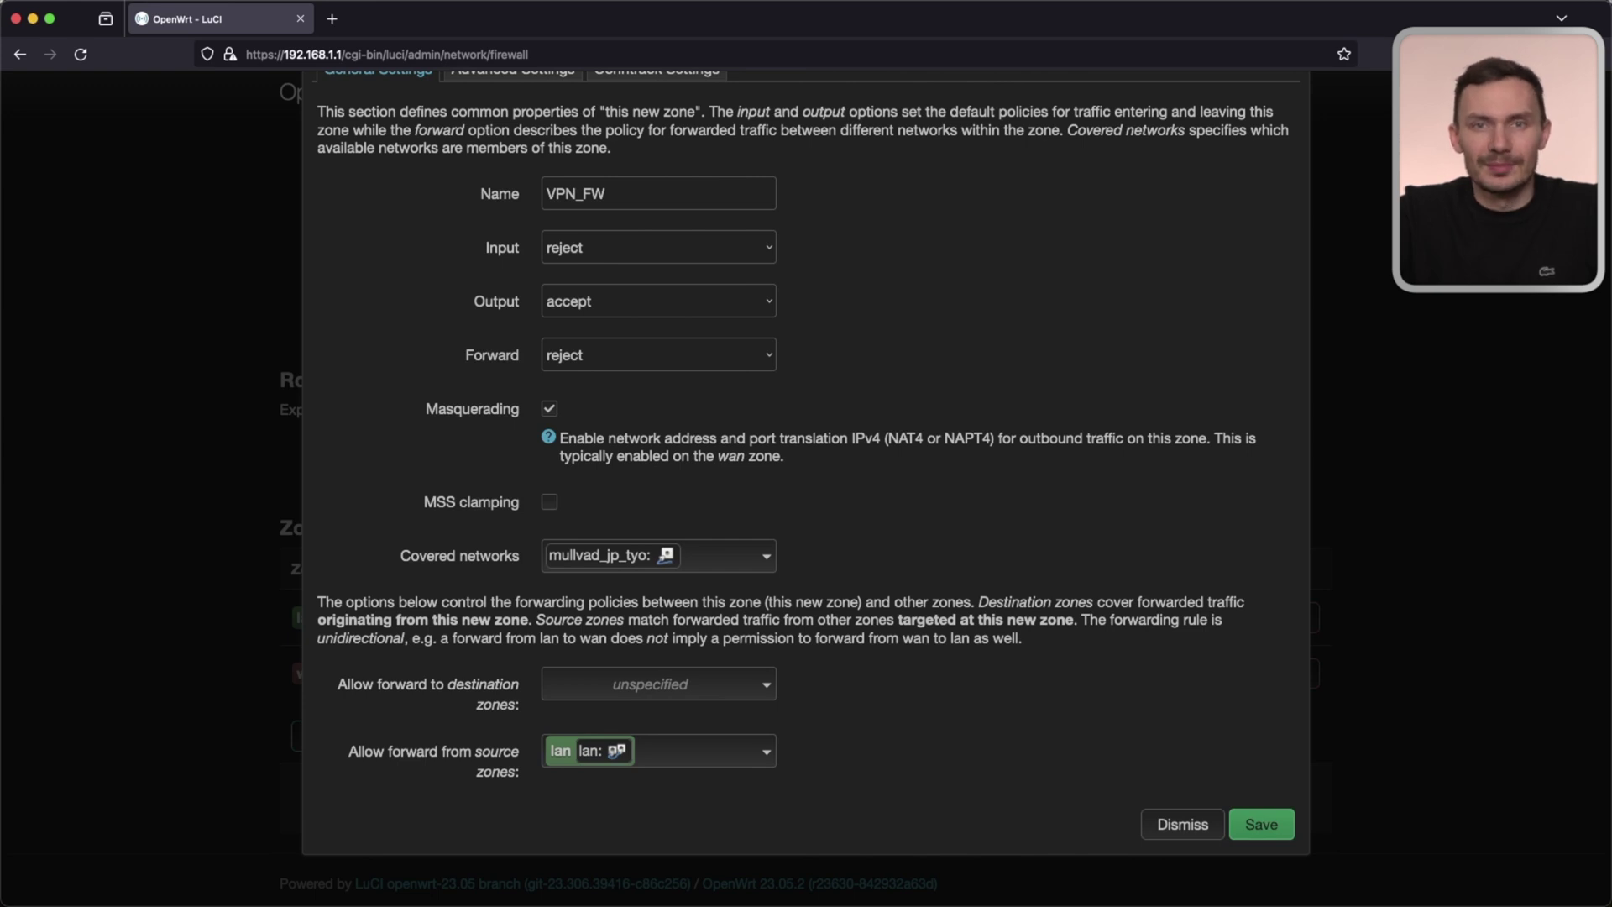
Step: Save the VPN_FW zone and apply the firewall changes
{"action": "left_click", "coordinate": [1261, 823]}
{"action": "left_click", "coordinate": [1125, 866]}
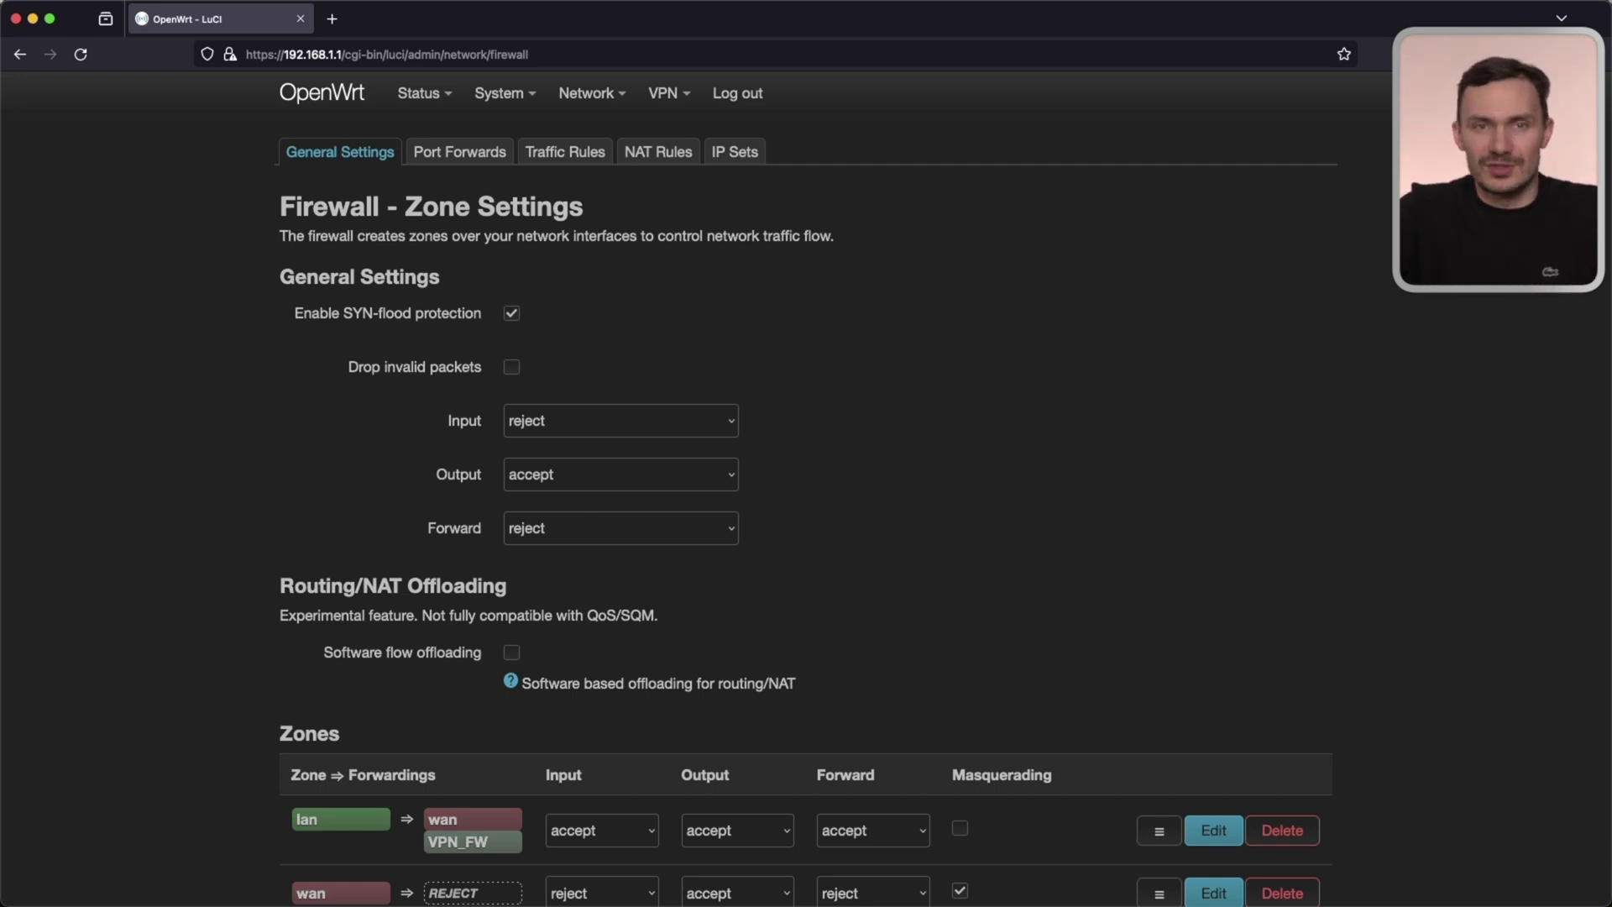
Step: Open the lan firewall zone's edit dialog
{"action": "scroll", "coordinate": [1125, 722], "scroll_direction": "down", "scroll_amount": 1}
{"action": "left_click", "coordinate": [1213, 774]}
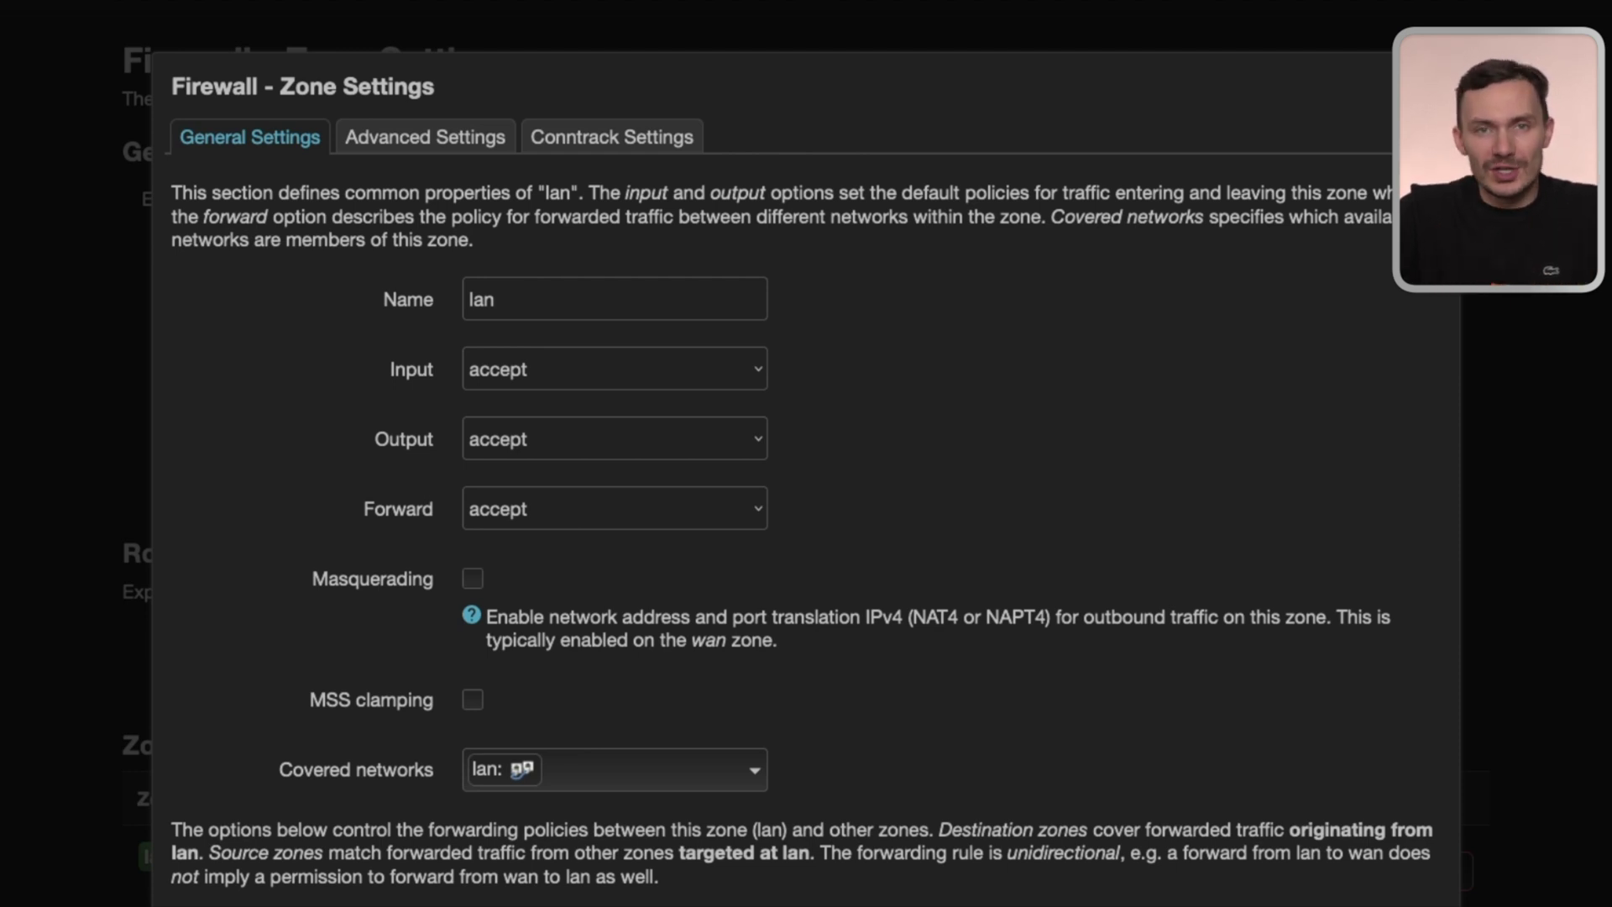
{"action": "scroll", "coordinate": [1323, 691], "scroll_direction": "down", "scroll_amount": 3}
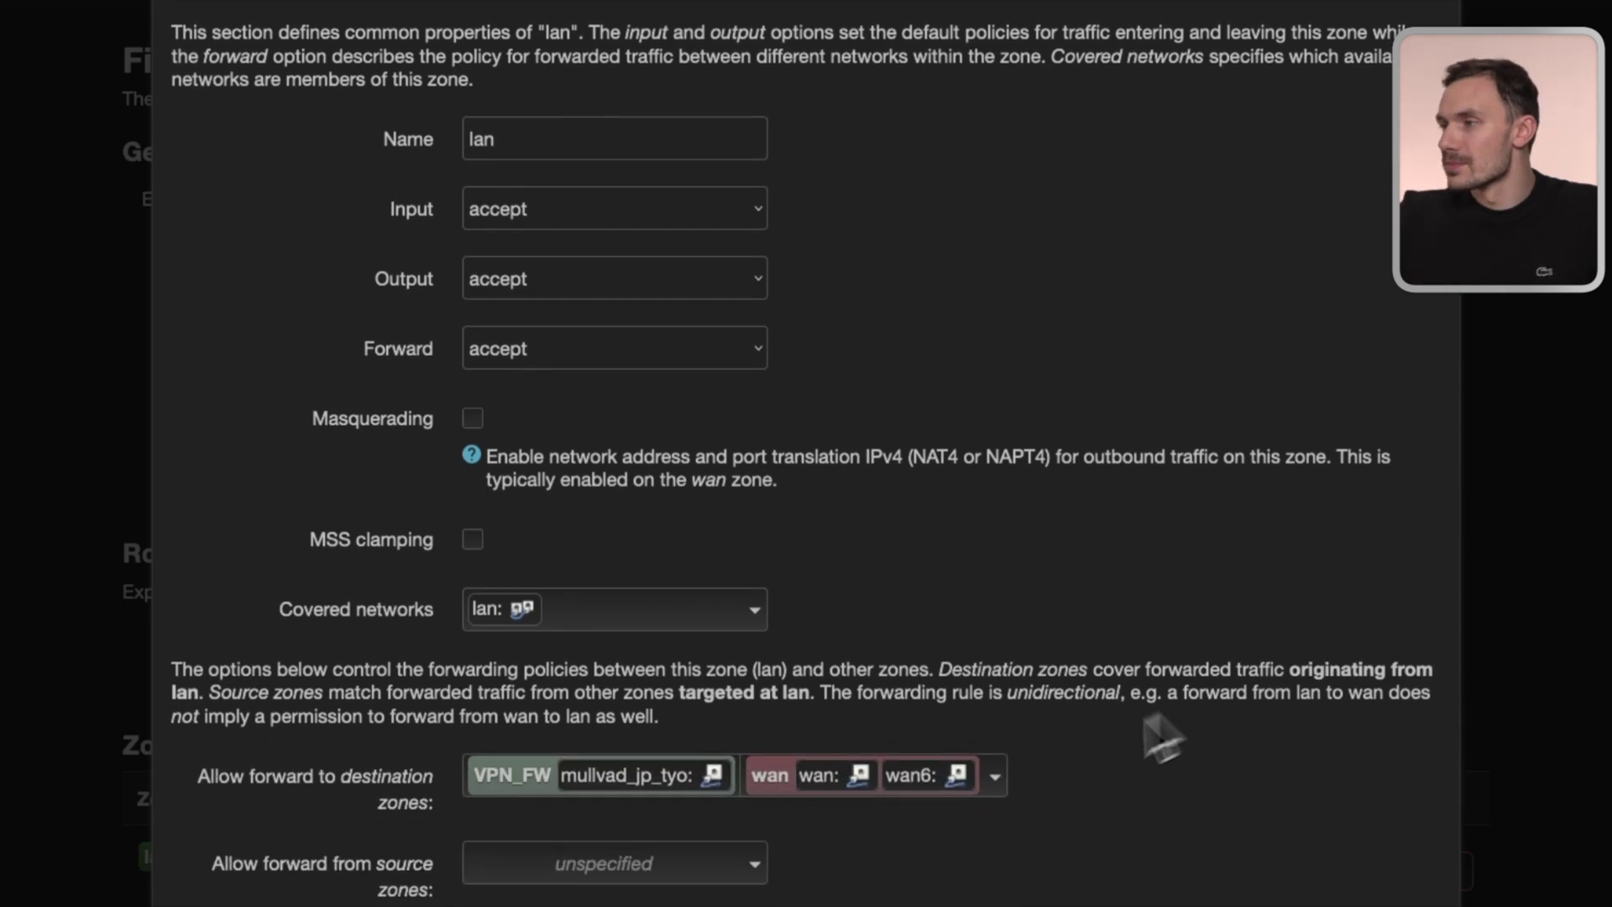
{"action": "mouse_move", "coordinate": [201, 813]}
{"action": "left_mouse_down"}
{"action": "mouse_move", "coordinate": [393, 839]}
{"action": "mouse_move", "coordinate": [445, 828]}
{"action": "left_mouse_up"}
{"action": "mouse_move", "coordinate": [766, 821]}
{"action": "left_mouse_down"}
{"action": "mouse_move", "coordinate": [928, 755]}
{"action": "mouse_move", "coordinate": [965, 784]}
{"action": "left_mouse_up"}
{"action": "left_click_drag", "start_coordinate": [722, 750], "coordinate": [1030, 824]}
{"action": "left_click_drag", "start_coordinate": [998, 720], "coordinate": [753, 845]}
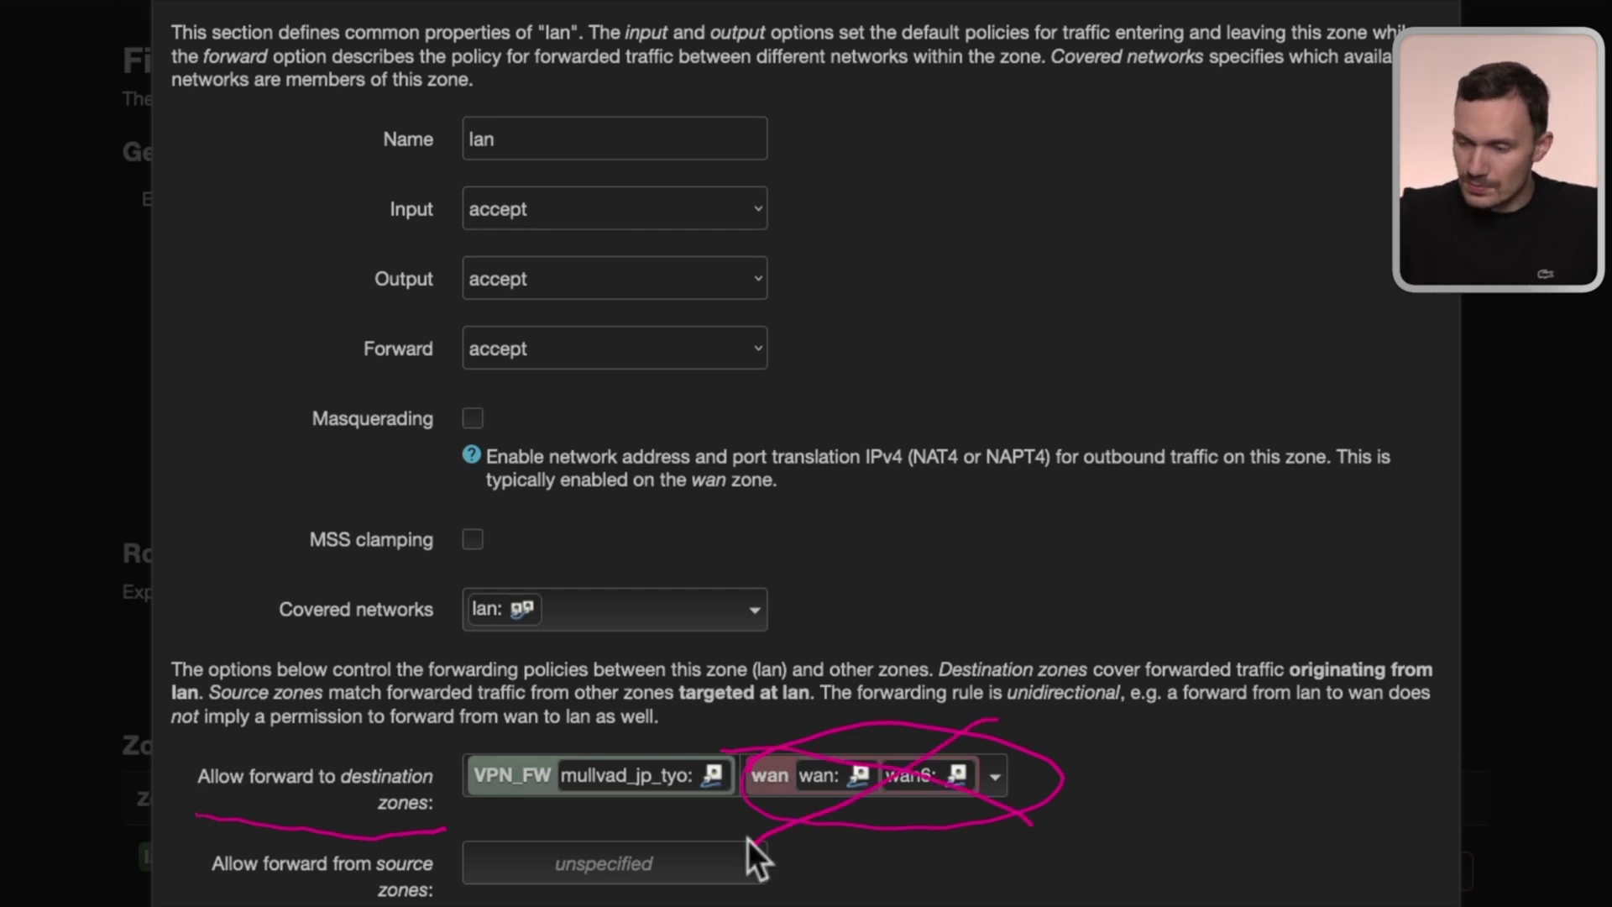
{"action": "key", "text": "Escape"}
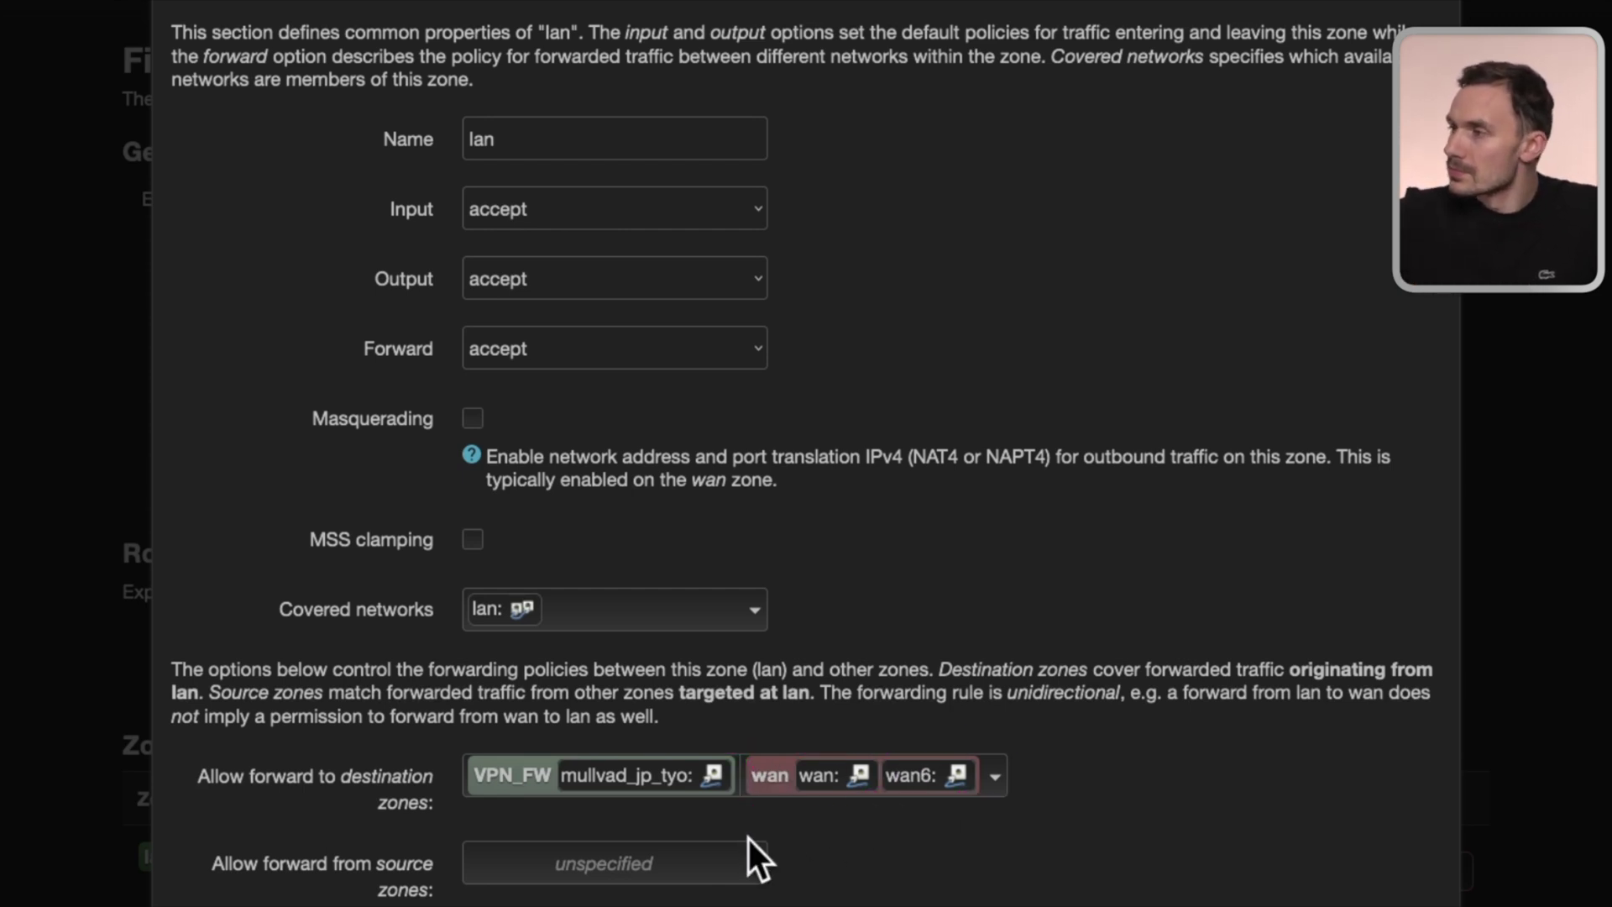
Step: Remove wan from lan's forward destinations, leaving only VPN_FW, then save and apply
{"action": "left_click", "coordinate": [855, 782]}
{"action": "left_click", "coordinate": [487, 873]}
{"action": "left_click", "coordinate": [915, 810]}
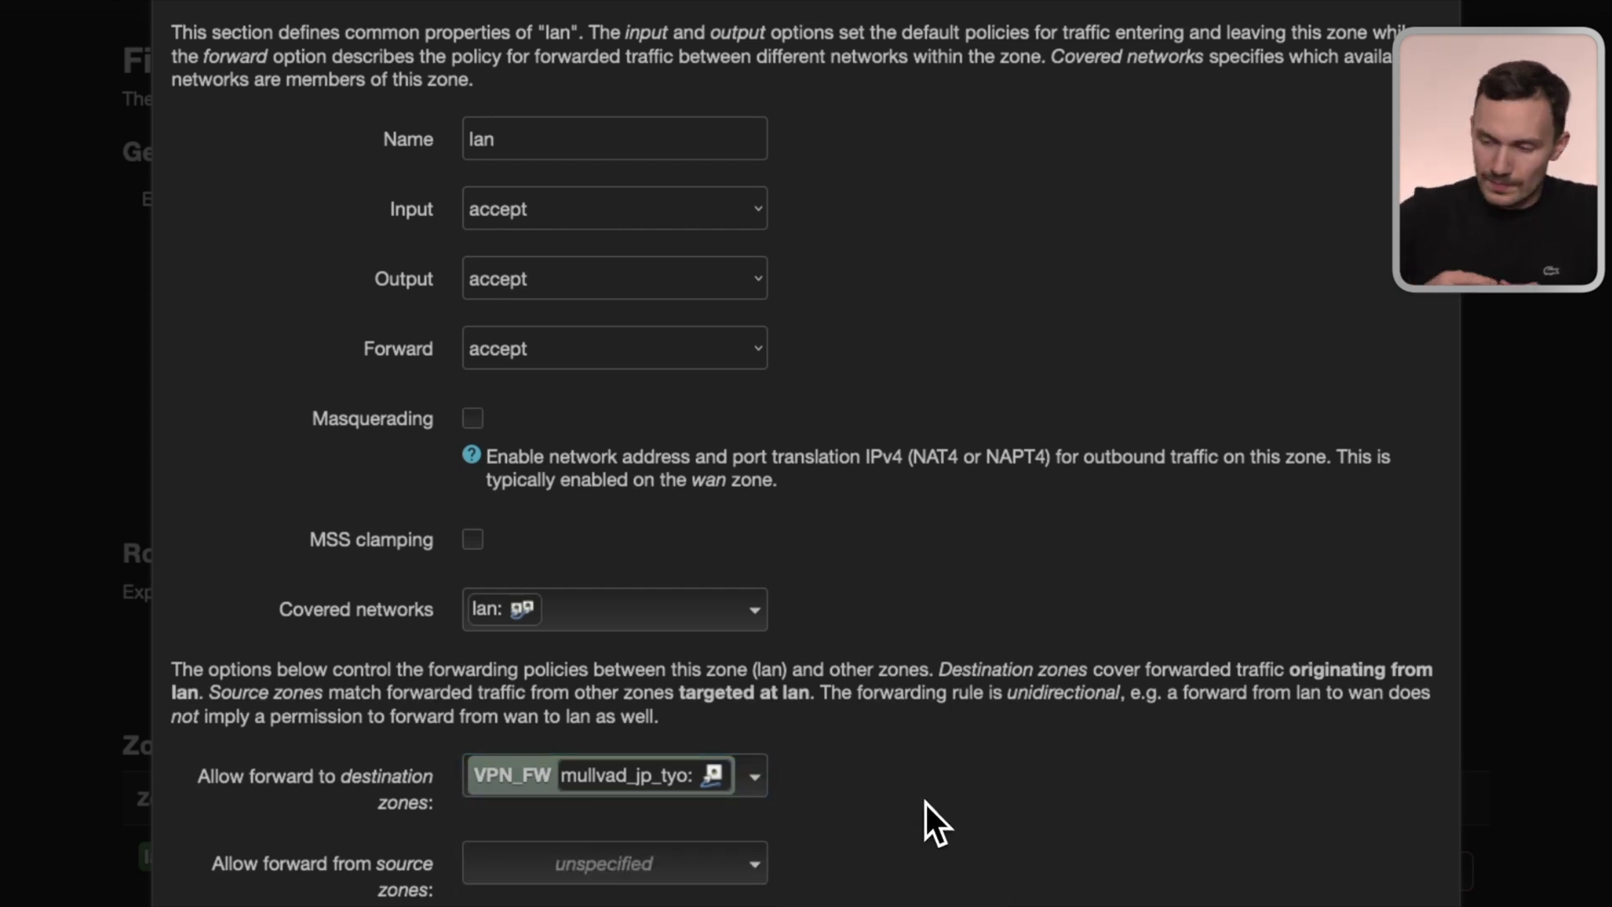
{"action": "left_click_drag", "start_coordinate": [798, 766], "coordinate": [858, 732]}
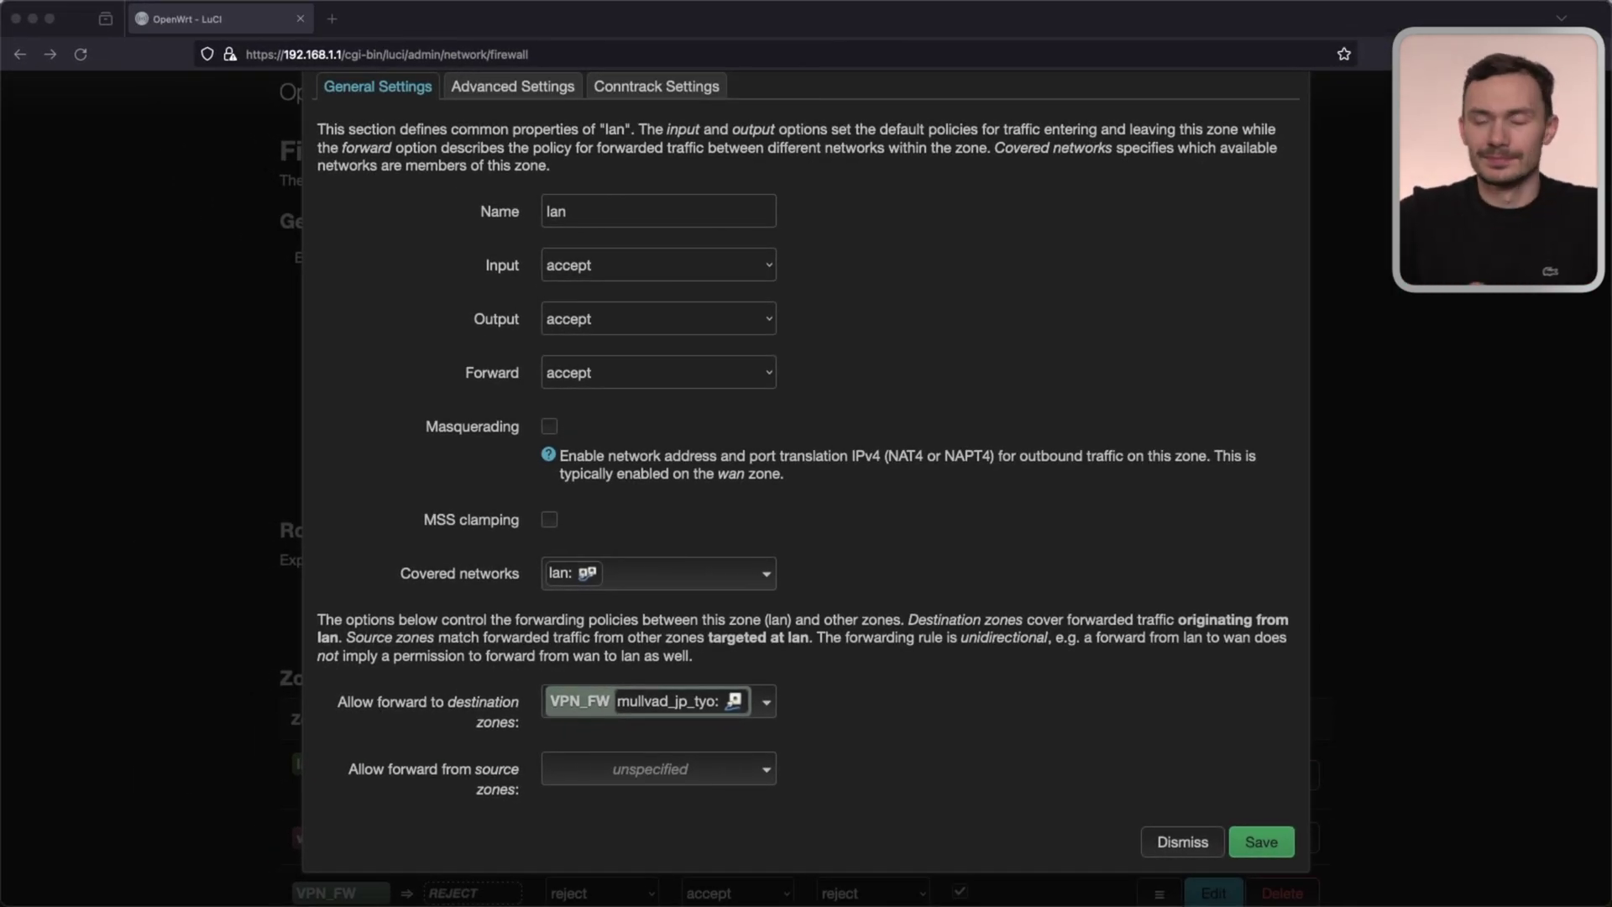
{"action": "left_click", "coordinate": [1266, 846]}
{"action": "scroll", "coordinate": [1091, 805], "scroll_direction": "down", "scroll_amount": 2}
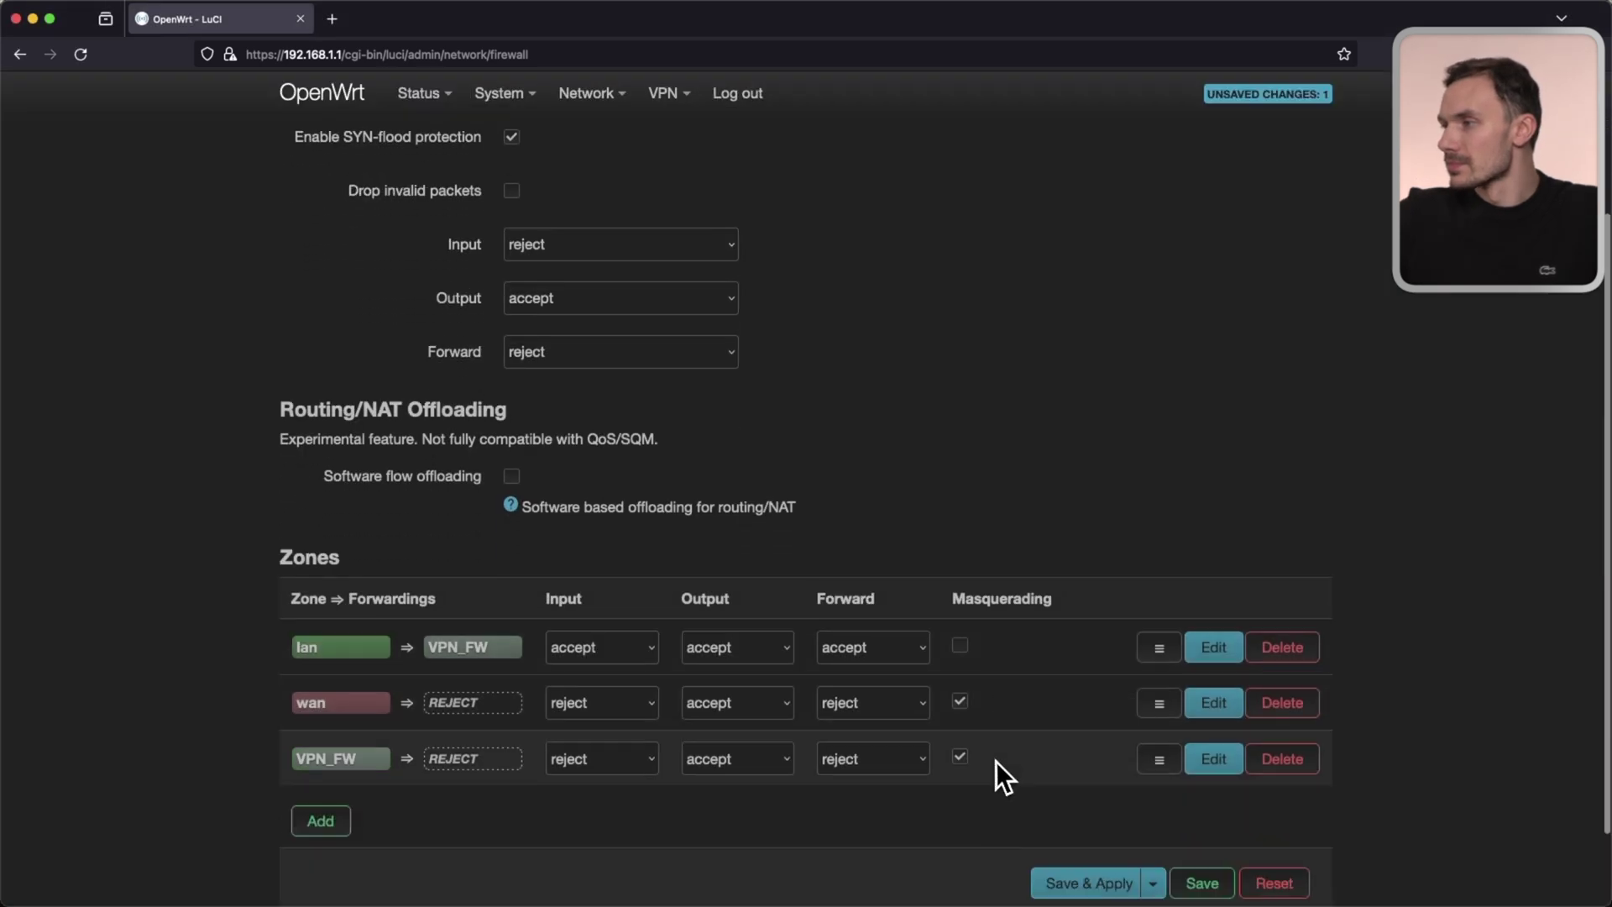
{"action": "left_click", "coordinate": [1081, 884]}
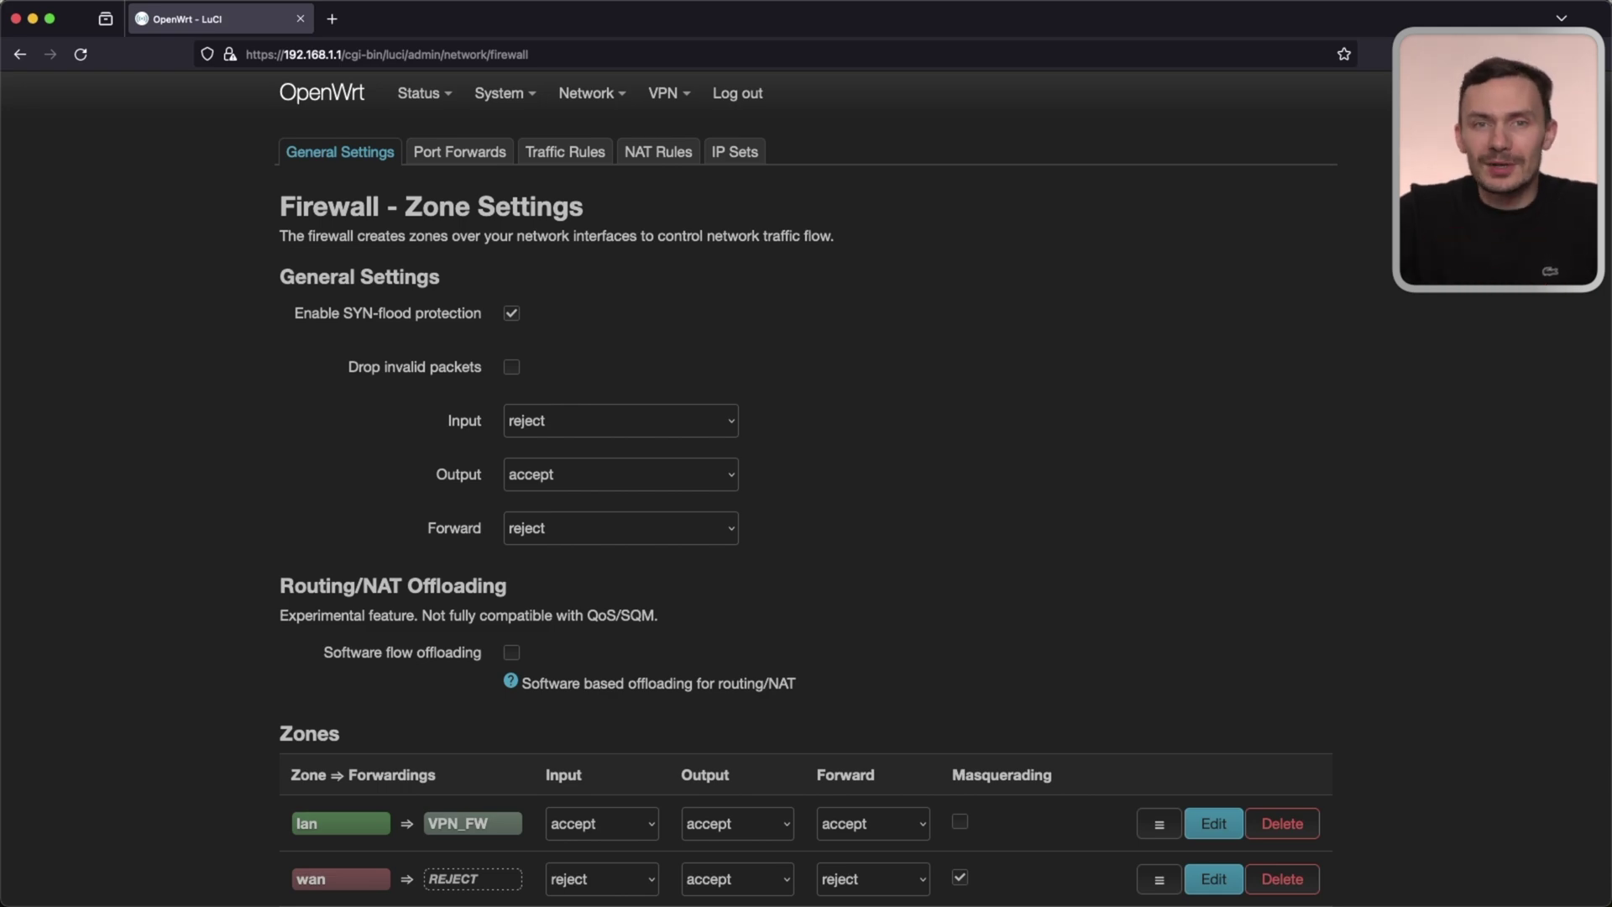
Step: Open the lan interface's DHCP Server advanced settings
{"action": "mouse_move", "coordinate": [592, 93]}
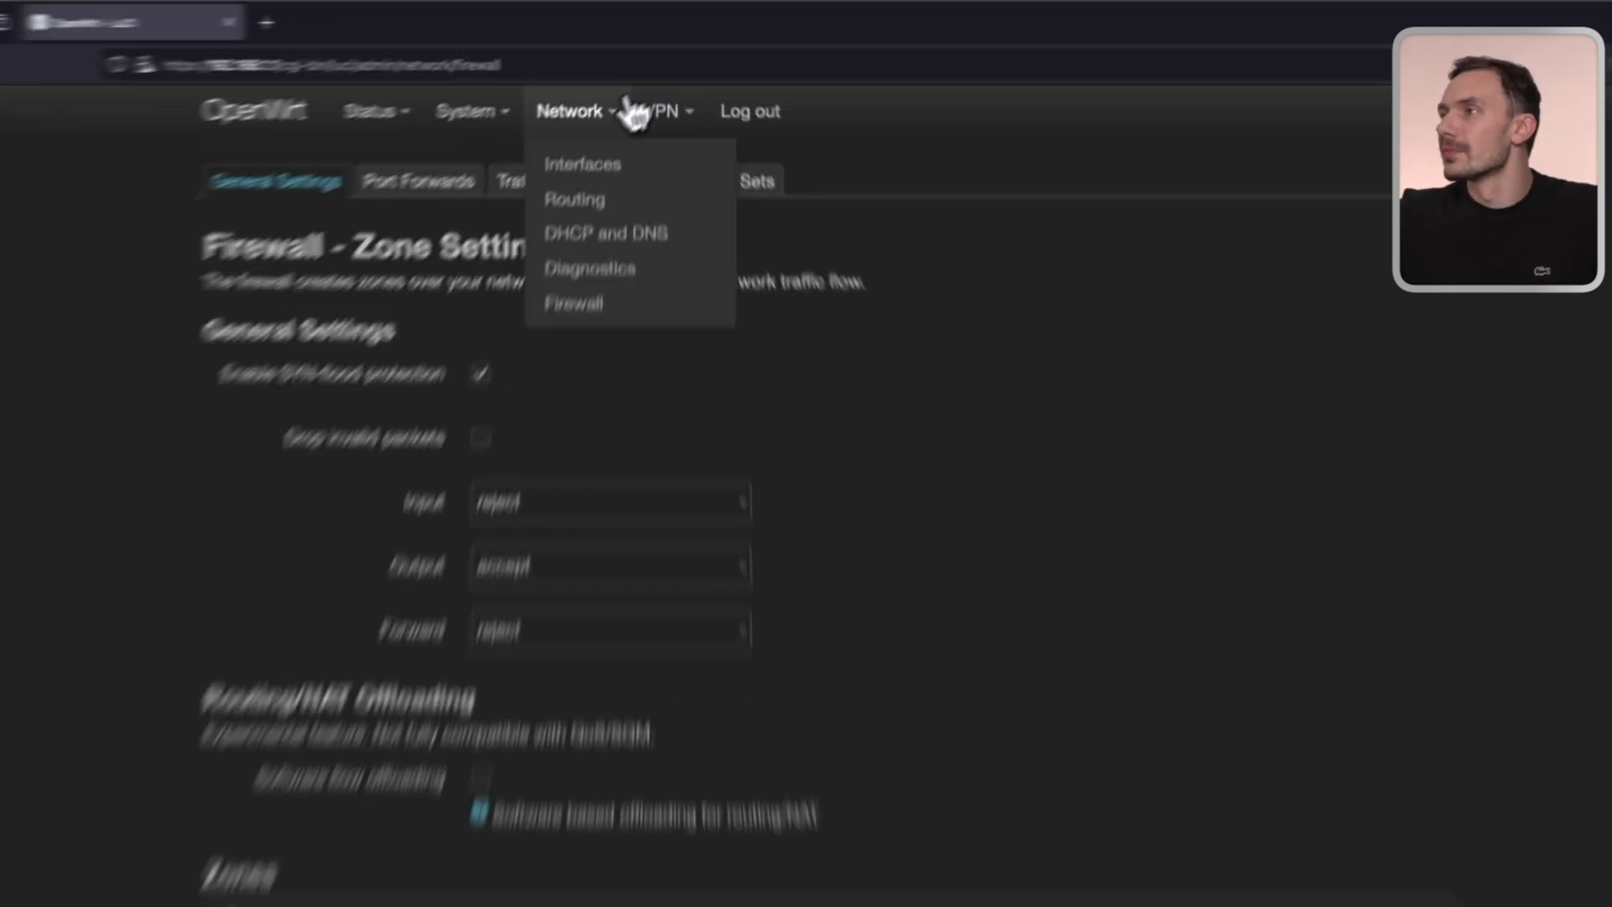
{"action": "left_click", "coordinate": [588, 133]}
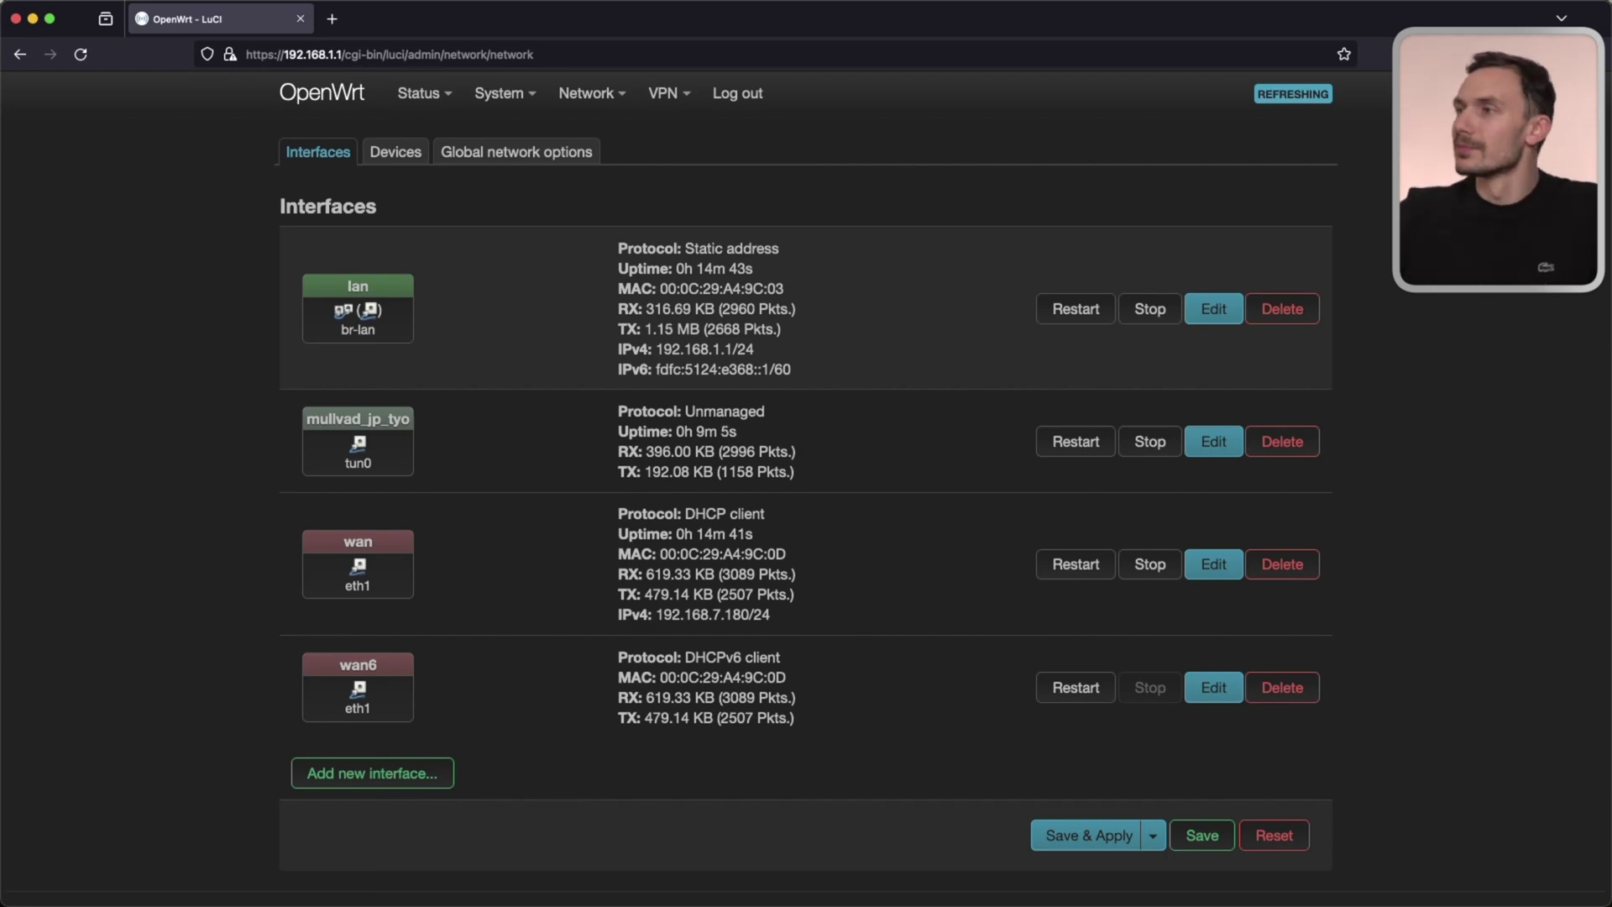
{"action": "left_click", "coordinate": [1213, 308]}
{"action": "left_click", "coordinate": [743, 88]}
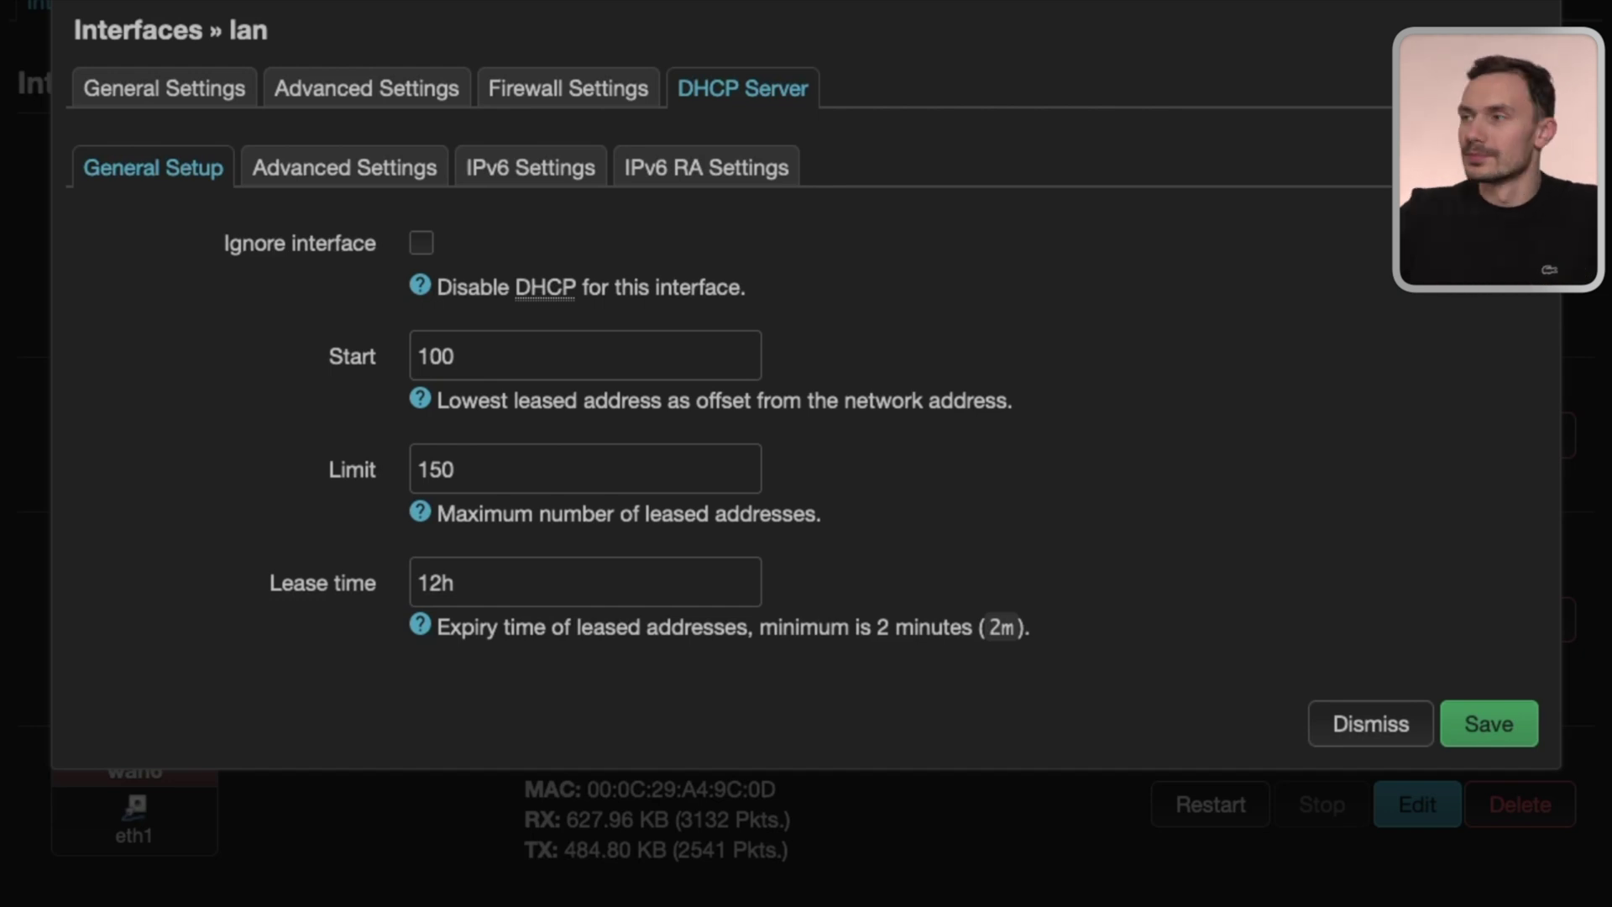
{"action": "left_click", "coordinate": [319, 172]}
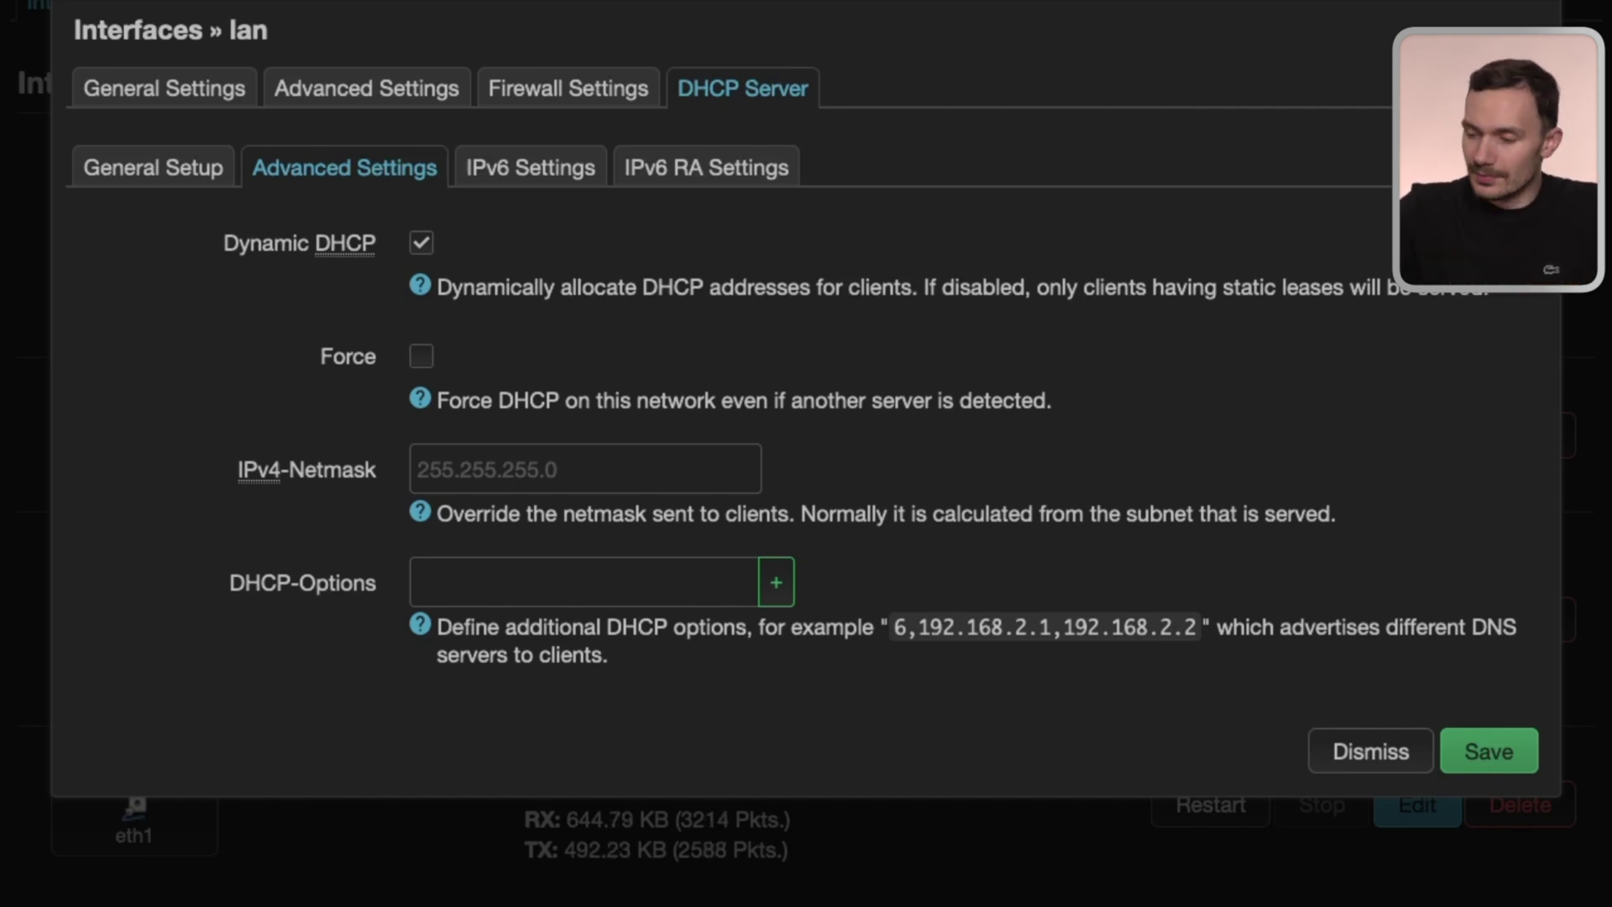
Step: Add DHCP option 6,10.8.0.1 so clients use 10.8.0.1 for DNS
{"action": "mouse_move", "coordinate": [244, 535]}
{"action": "left_mouse_down"}
{"action": "mouse_move", "coordinate": [711, 727]}
{"action": "mouse_move", "coordinate": [629, 534]}
{"action": "mouse_move", "coordinate": [205, 528]}
{"action": "left_mouse_up"}
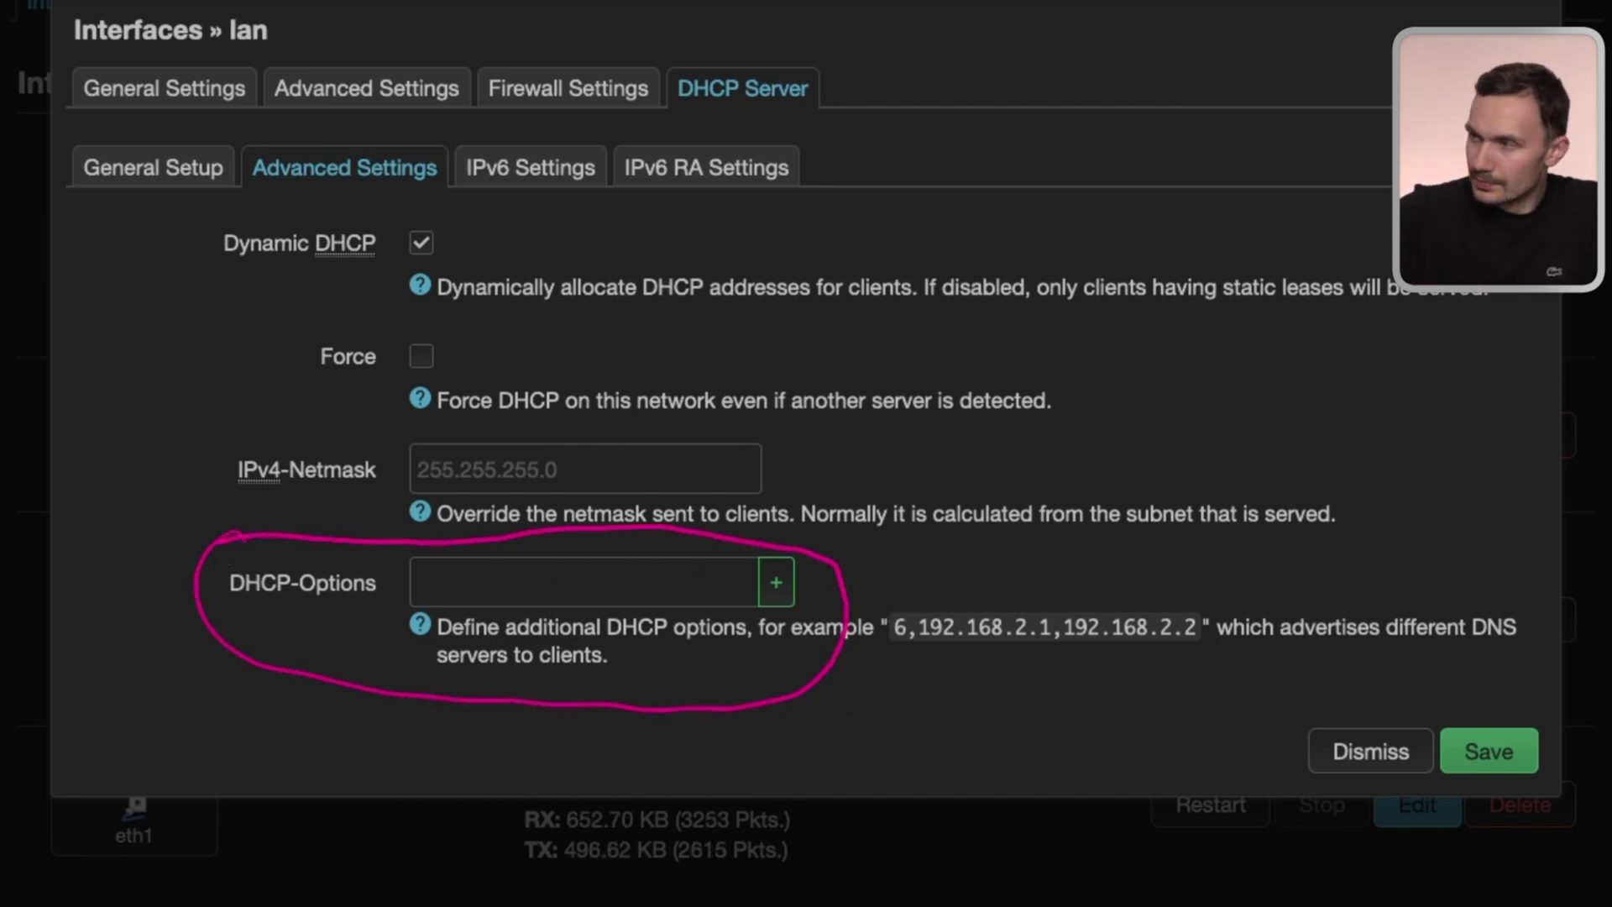
{"action": "left_click", "coordinate": [454, 588]}
{"action": "type", "text": "6"}
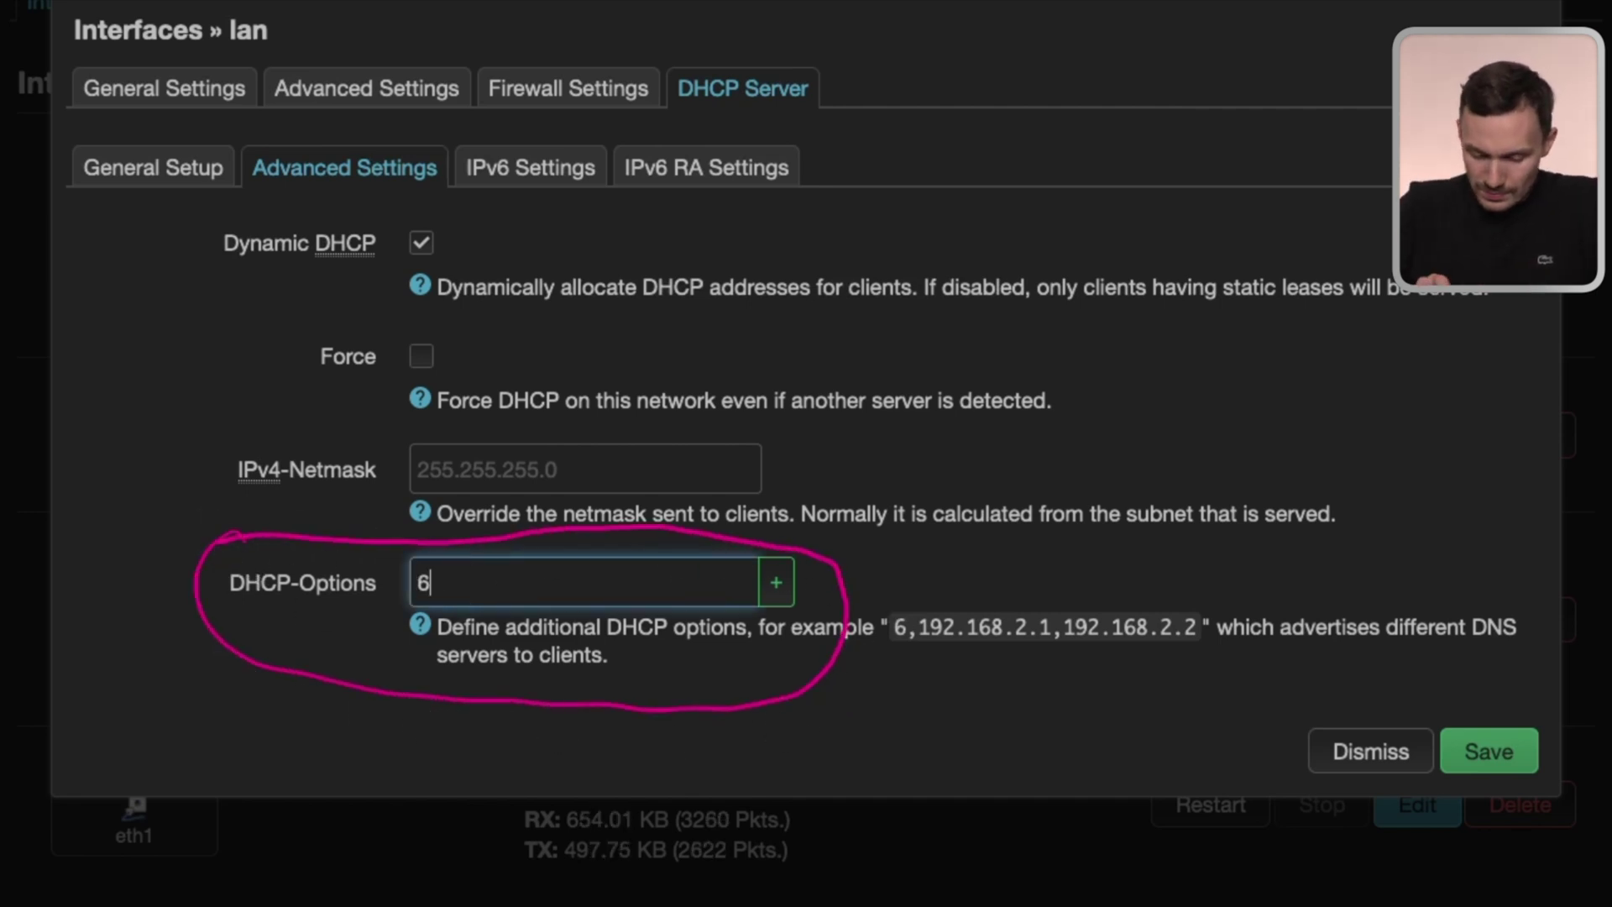
{"action": "type", "text": ",10.8.0.1"}
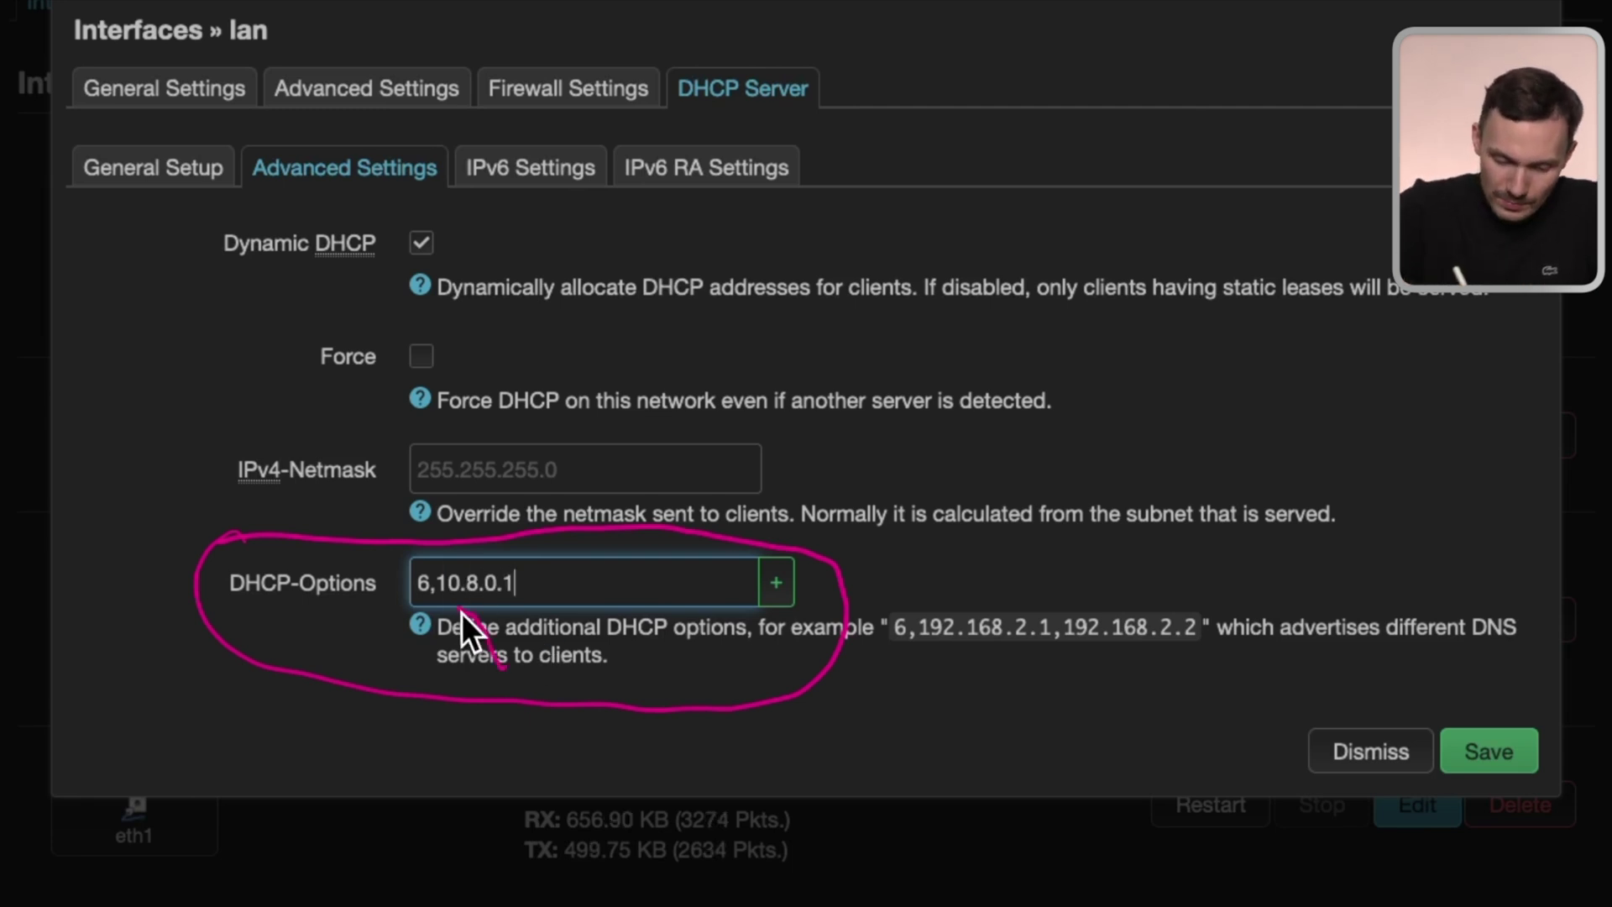
{"action": "left_click_drag", "start_coordinate": [461, 606], "coordinate": [477, 616]}
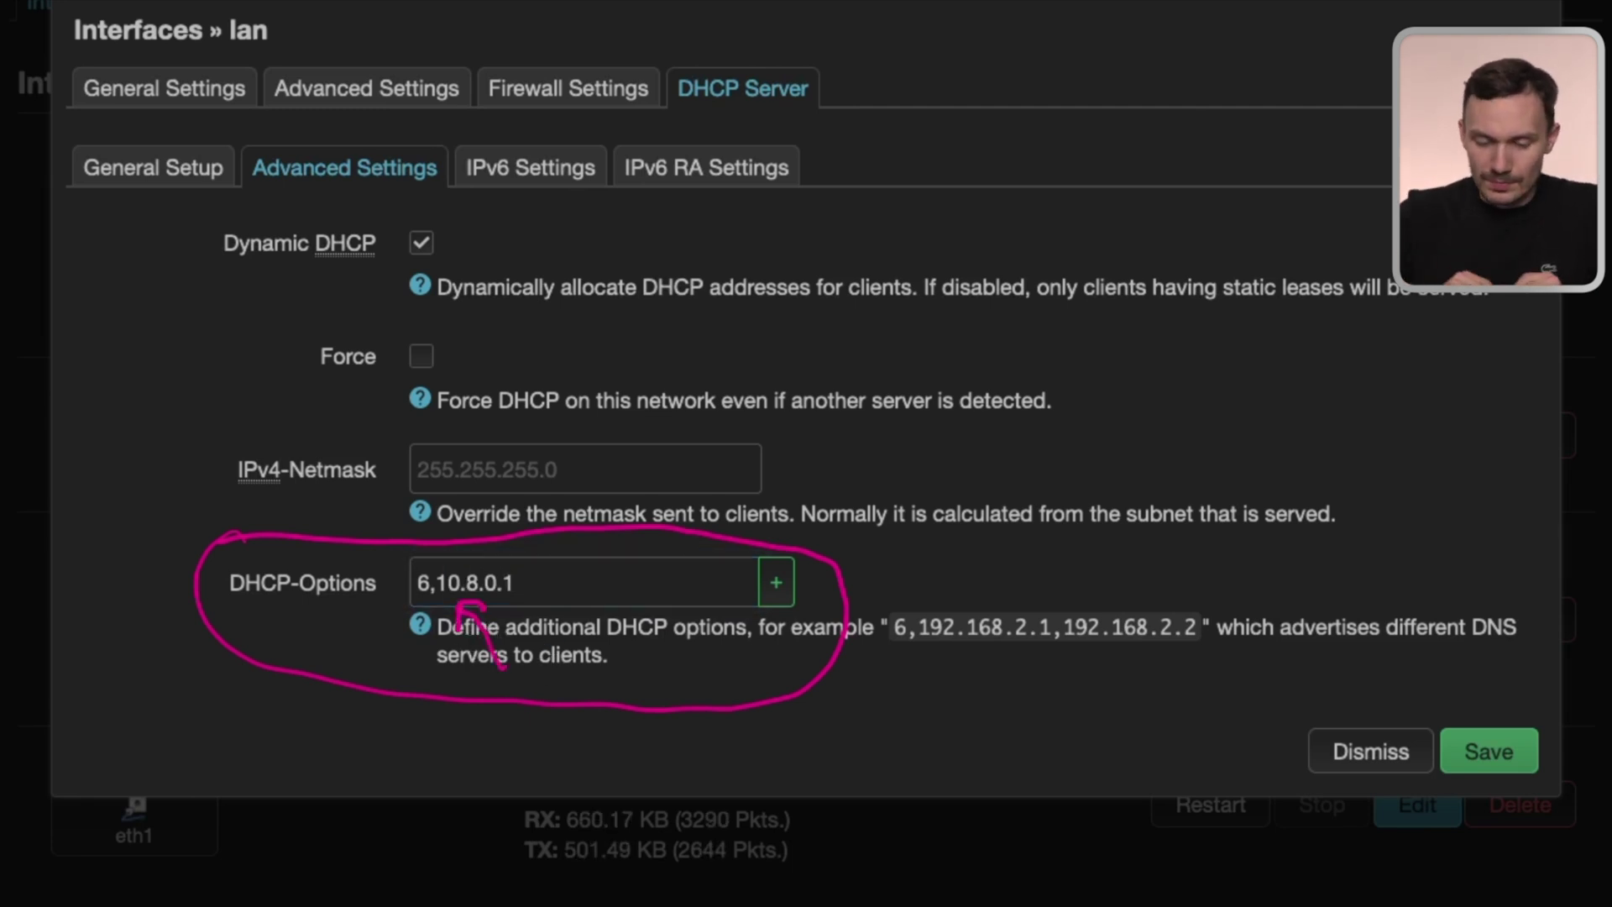
{"action": "mouse_move", "coordinate": [781, 719]}
{"action": "left_mouse_down"}
{"action": "mouse_move", "coordinate": [771, 601]}
{"action": "mouse_move", "coordinate": [789, 614]}
{"action": "left_mouse_up"}
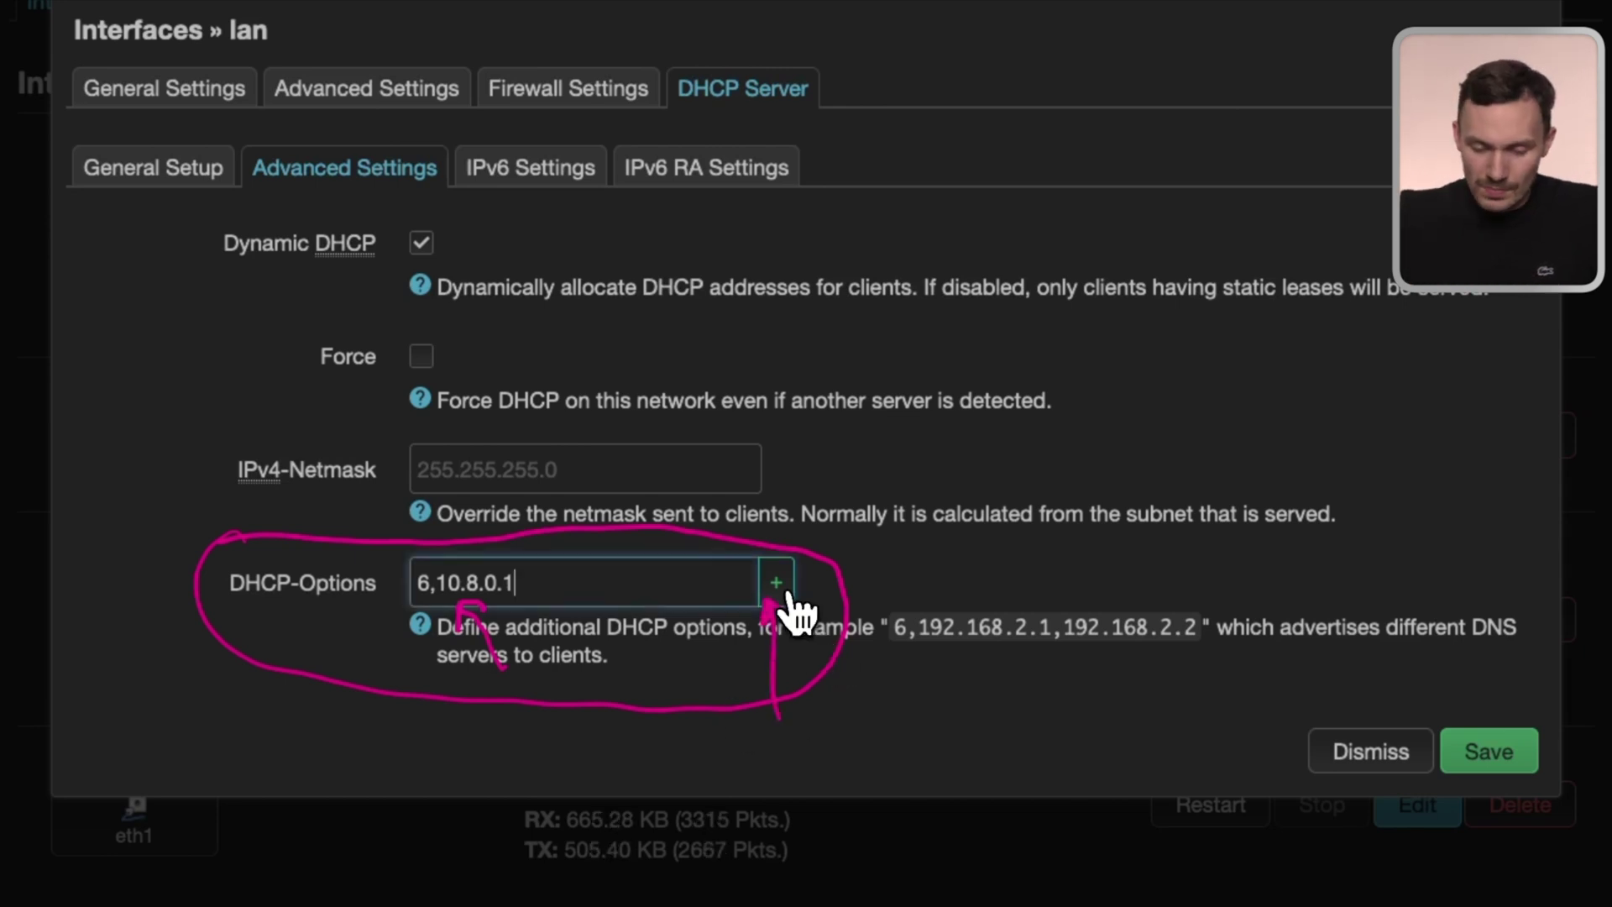
{"action": "left_click", "coordinate": [781, 589]}
{"action": "key", "text": "Escape"}
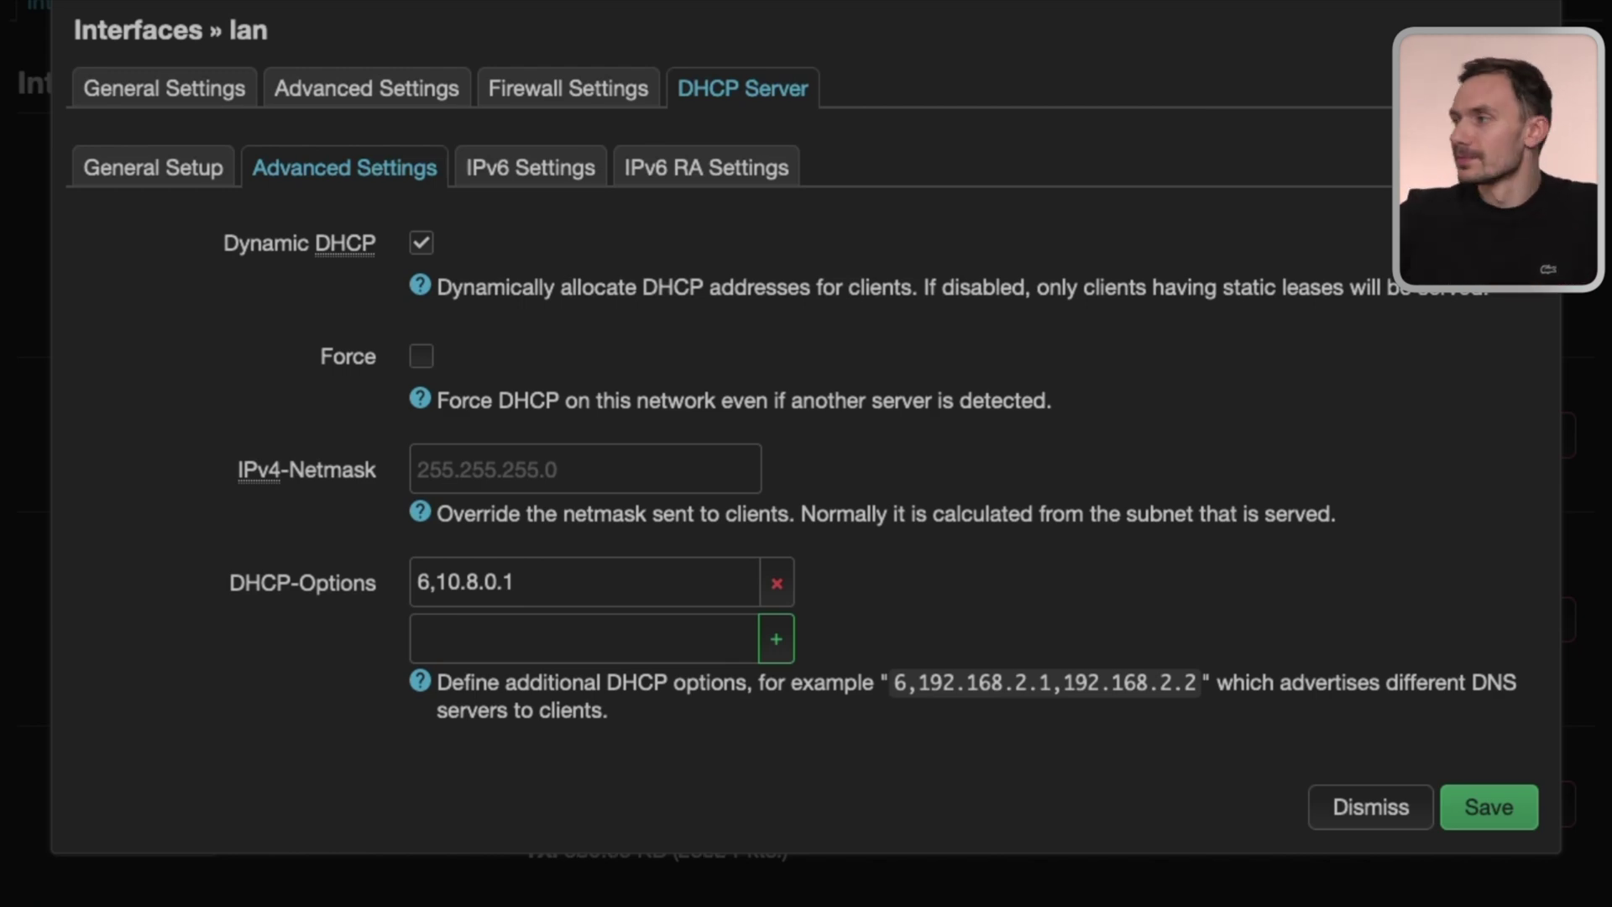
Step: Save the lan DHCP settings and reopen lan's advanced interface settings
{"action": "left_click", "coordinate": [1482, 807]}
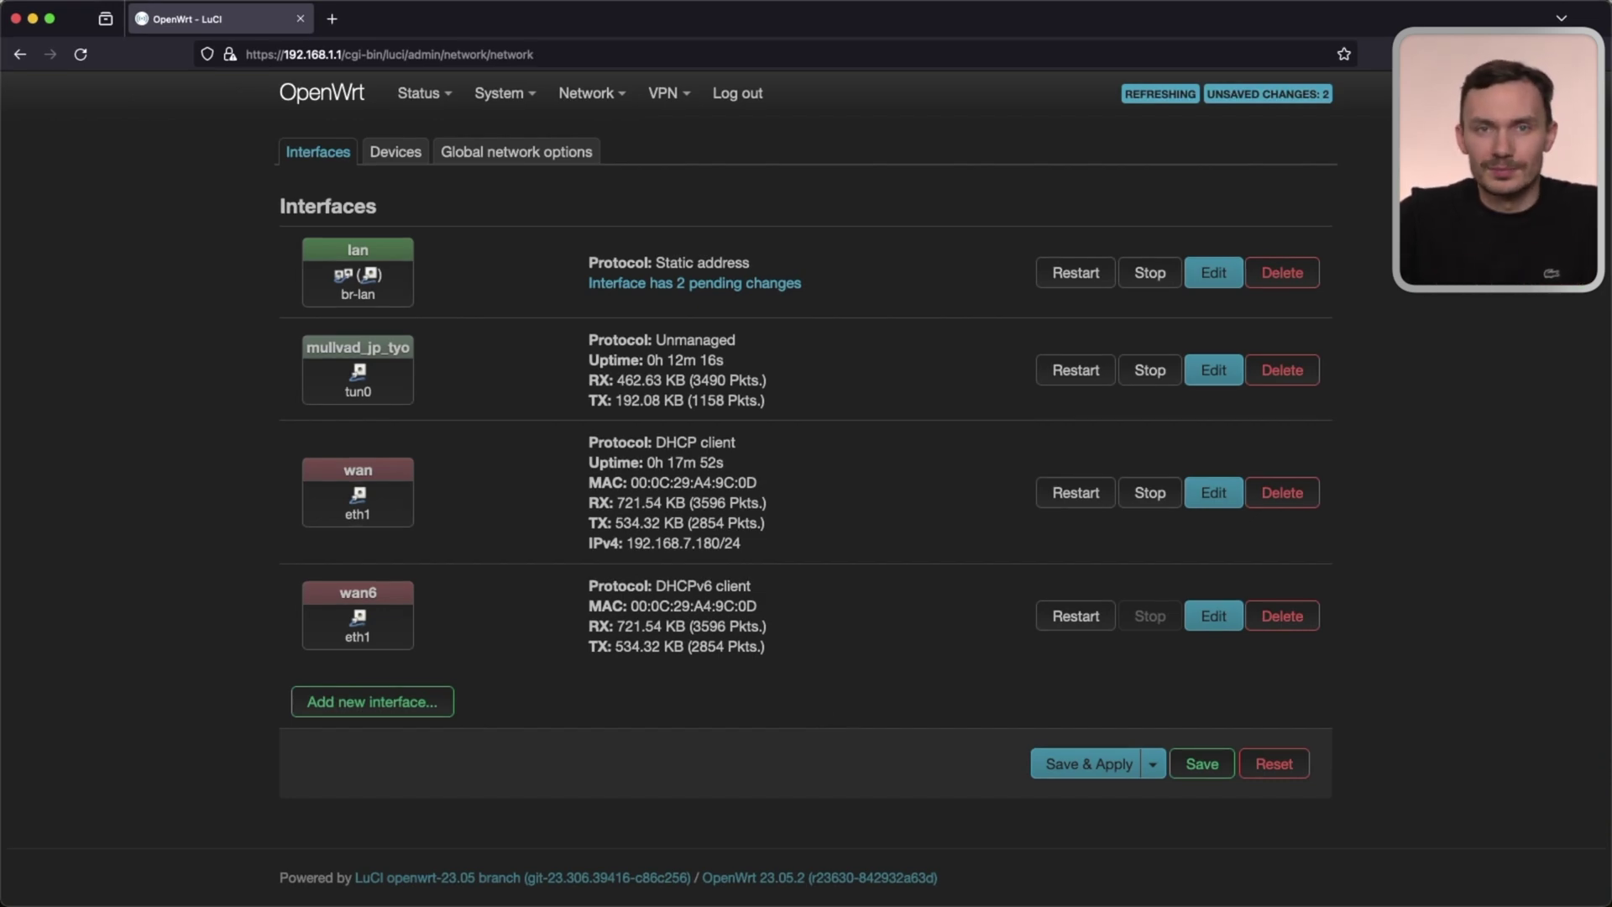
{"action": "left_click", "coordinate": [1213, 272]}
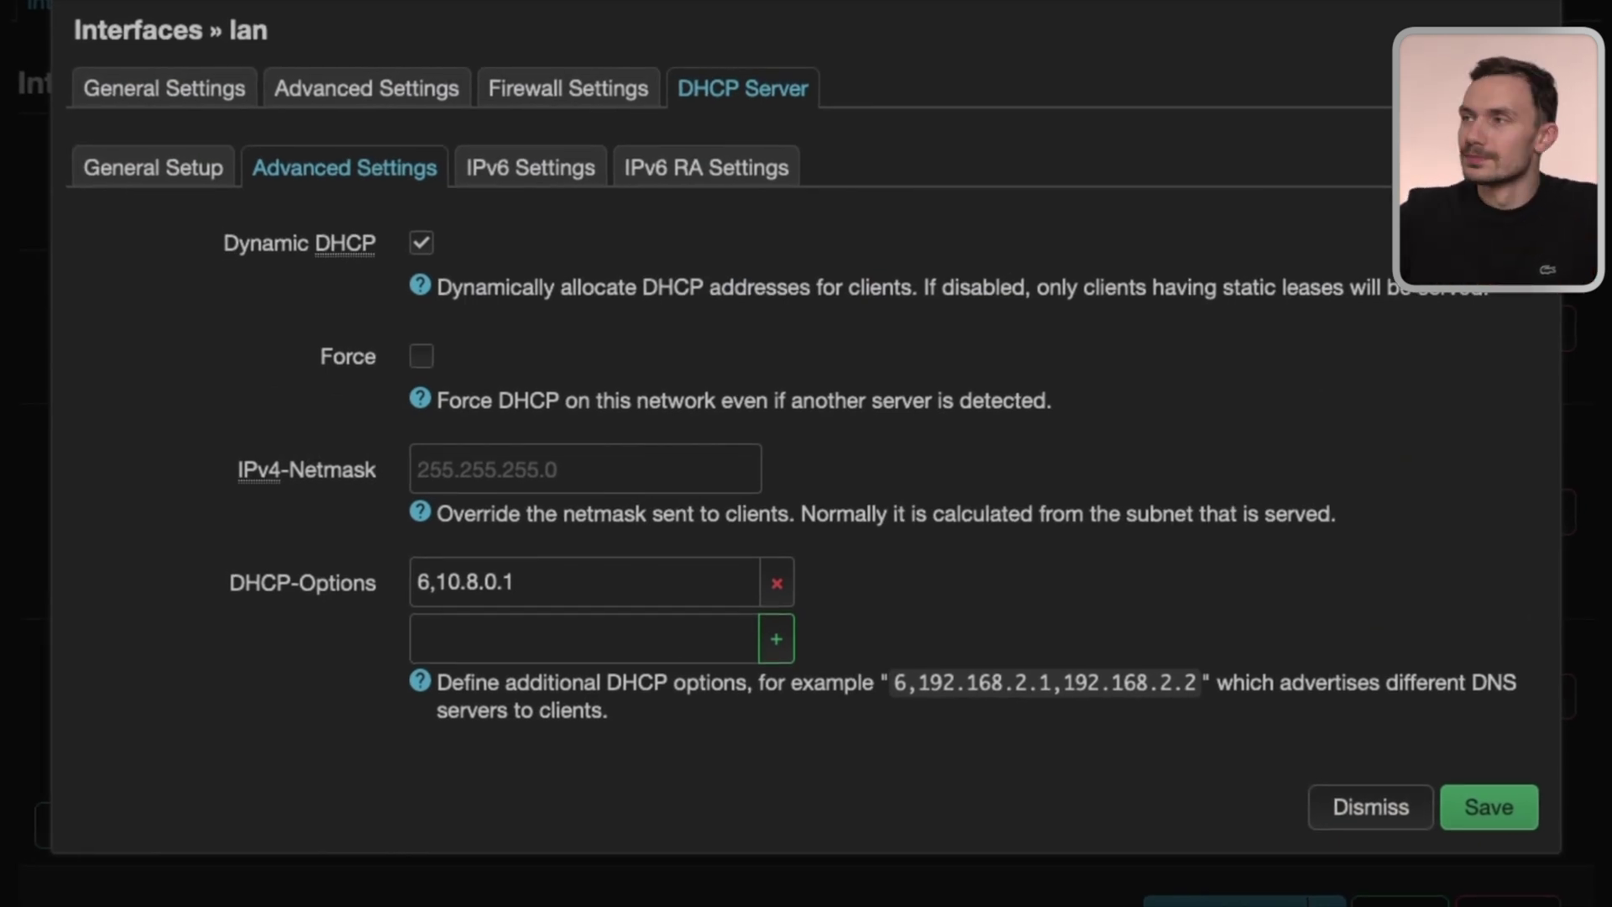
{"action": "left_click", "coordinate": [441, 88]}
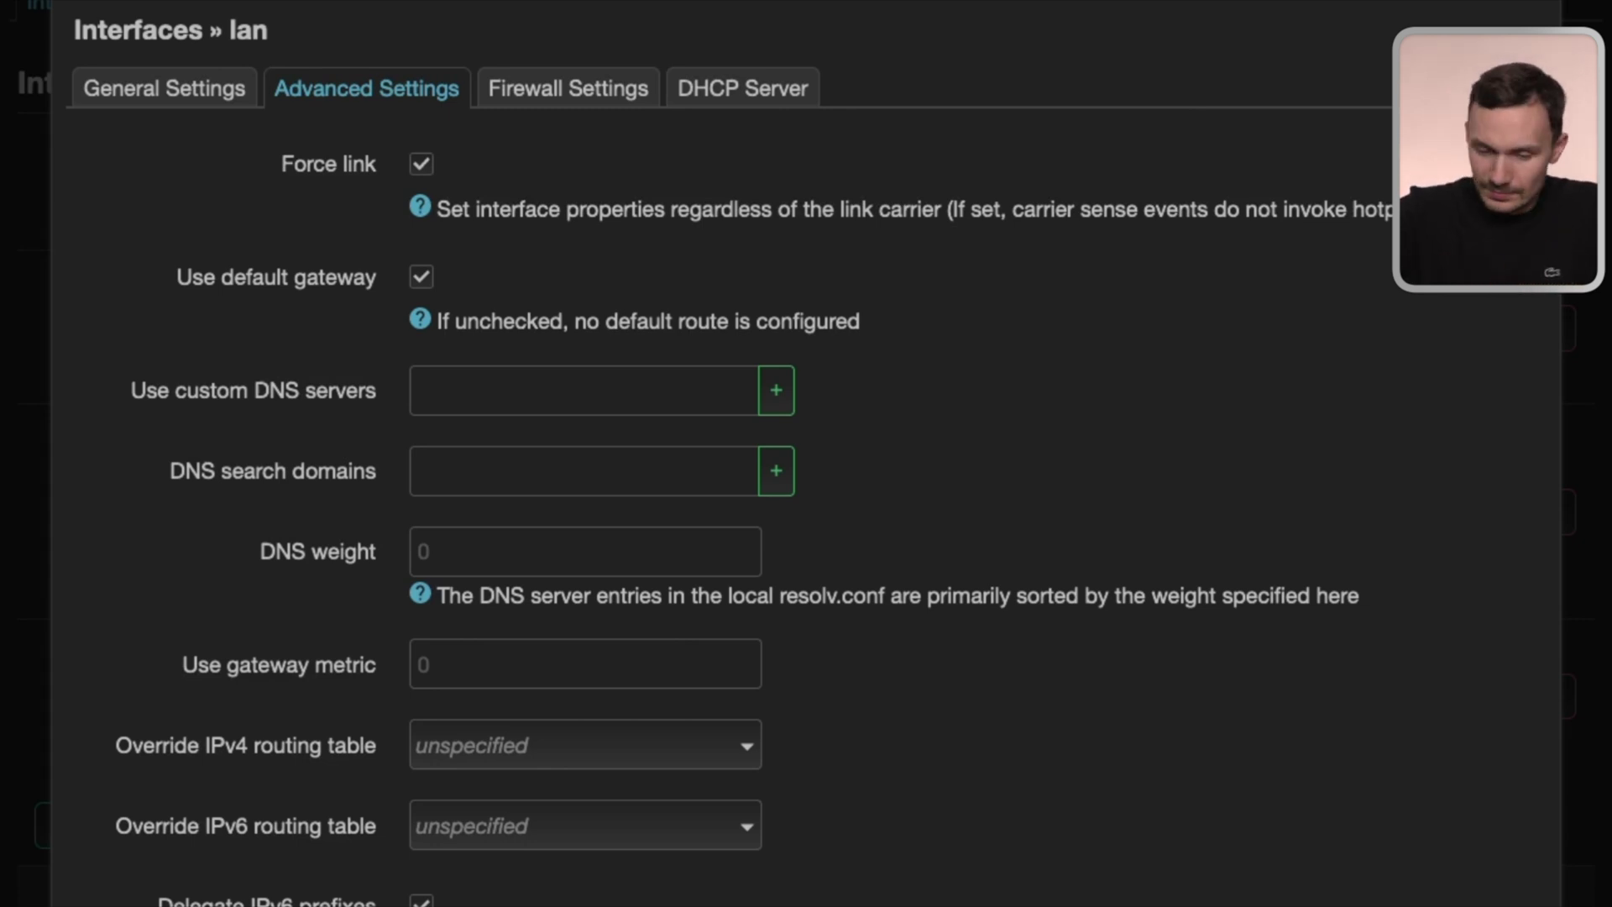
{"action": "mouse_move", "coordinate": [138, 348]}
{"action": "left_mouse_down"}
{"action": "mouse_move", "coordinate": [124, 420]}
{"action": "mouse_move", "coordinate": [401, 415]}
{"action": "mouse_move", "coordinate": [130, 348]}
{"action": "left_mouse_up"}
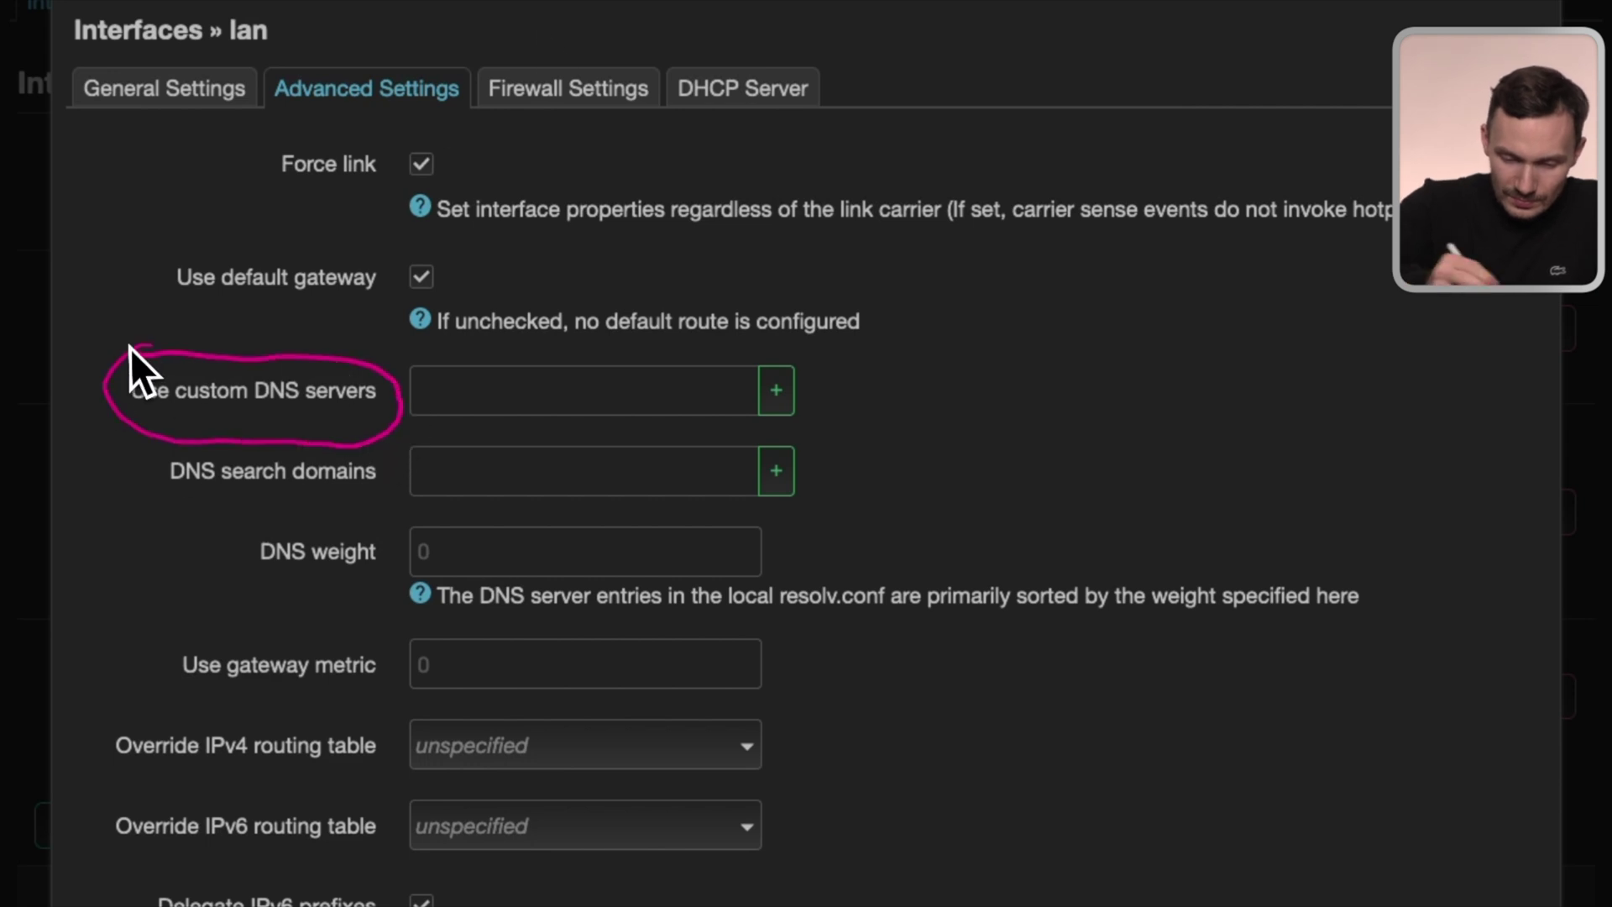
Step: Add 10.8.0.1 as lan's custom DNS server and save the interface
{"action": "left_click", "coordinate": [505, 396]}
{"action": "type", "text": "10."}
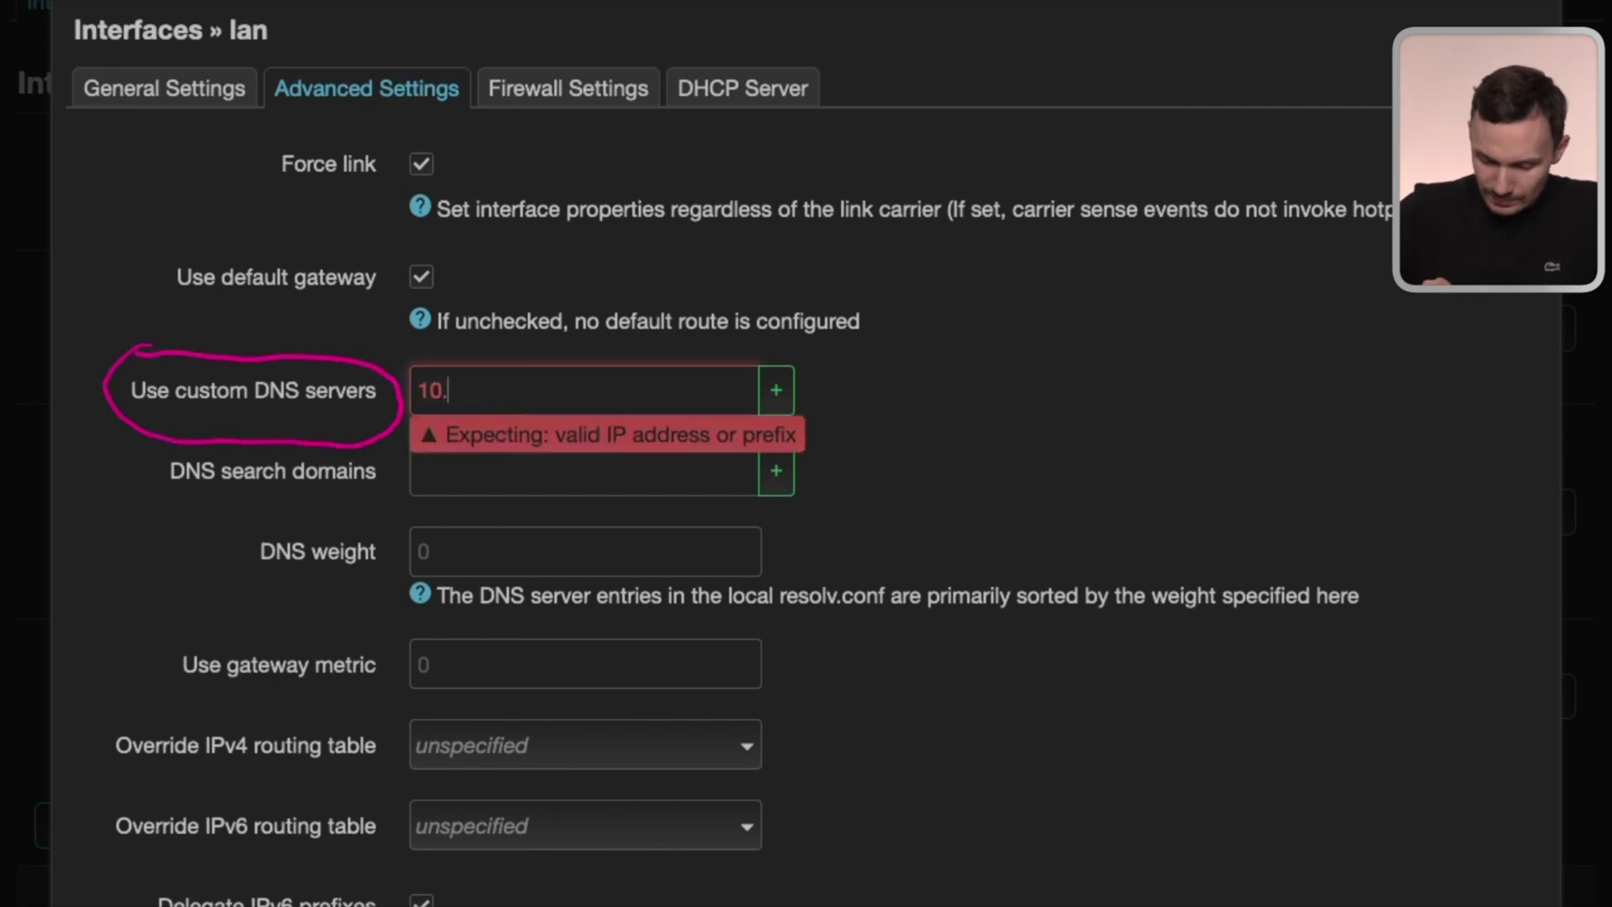
{"action": "type", "text": "8.0.1"}
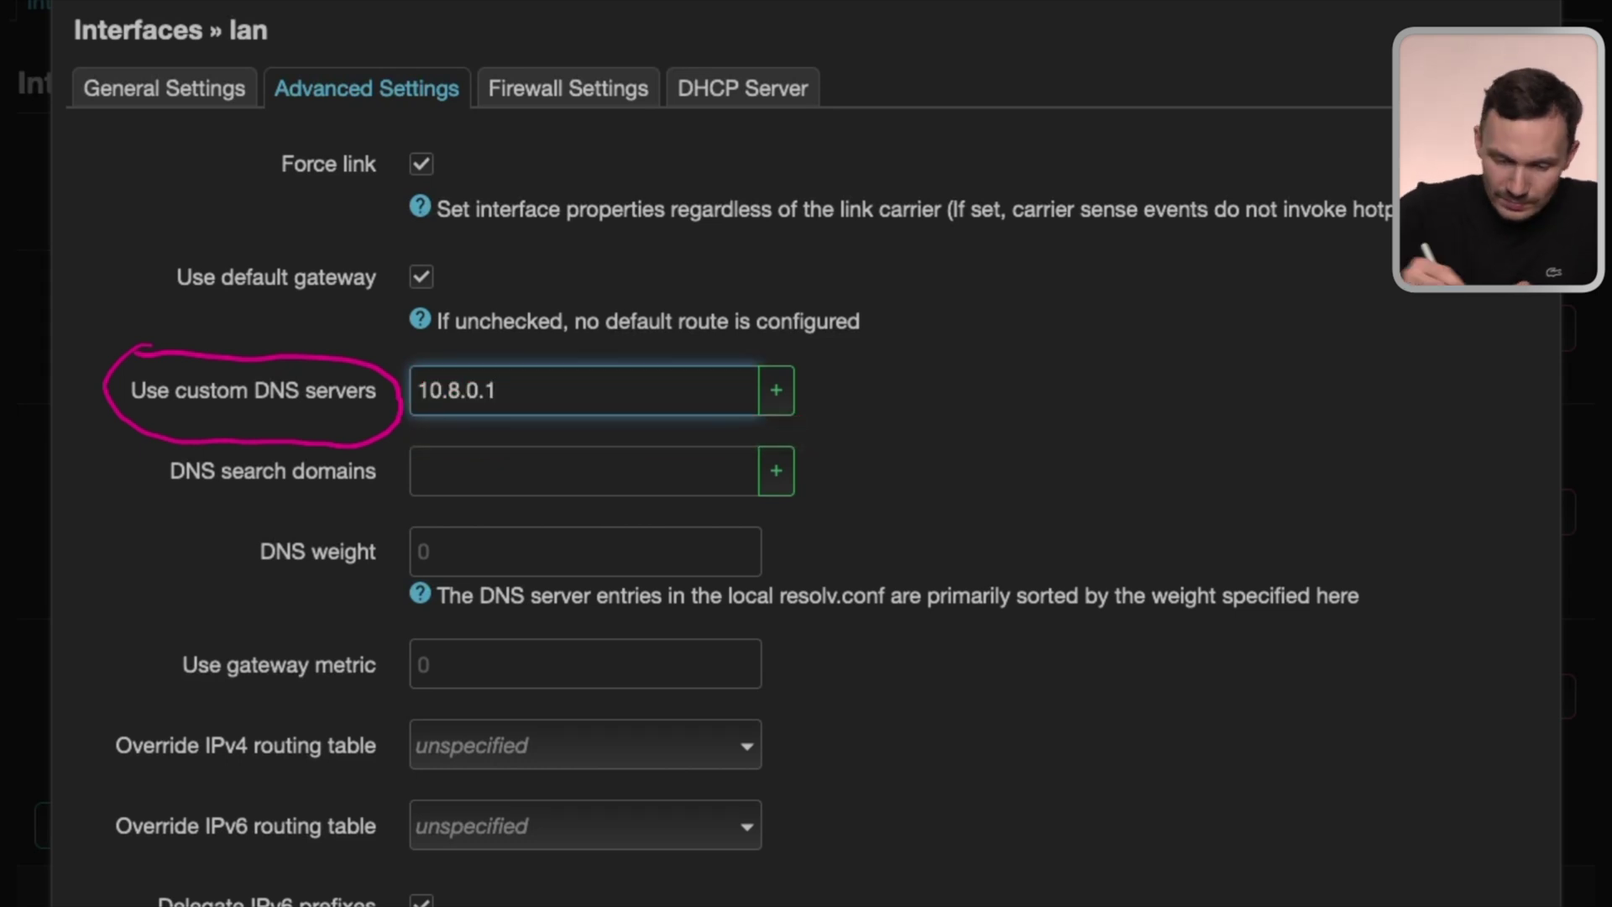
{"action": "left_click_drag", "start_coordinate": [391, 472], "coordinate": [427, 423]}
{"action": "mouse_move", "coordinate": [860, 468]}
{"action": "left_mouse_down"}
{"action": "mouse_move", "coordinate": [795, 419]}
{"action": "mouse_move", "coordinate": [783, 431]}
{"action": "left_mouse_up"}
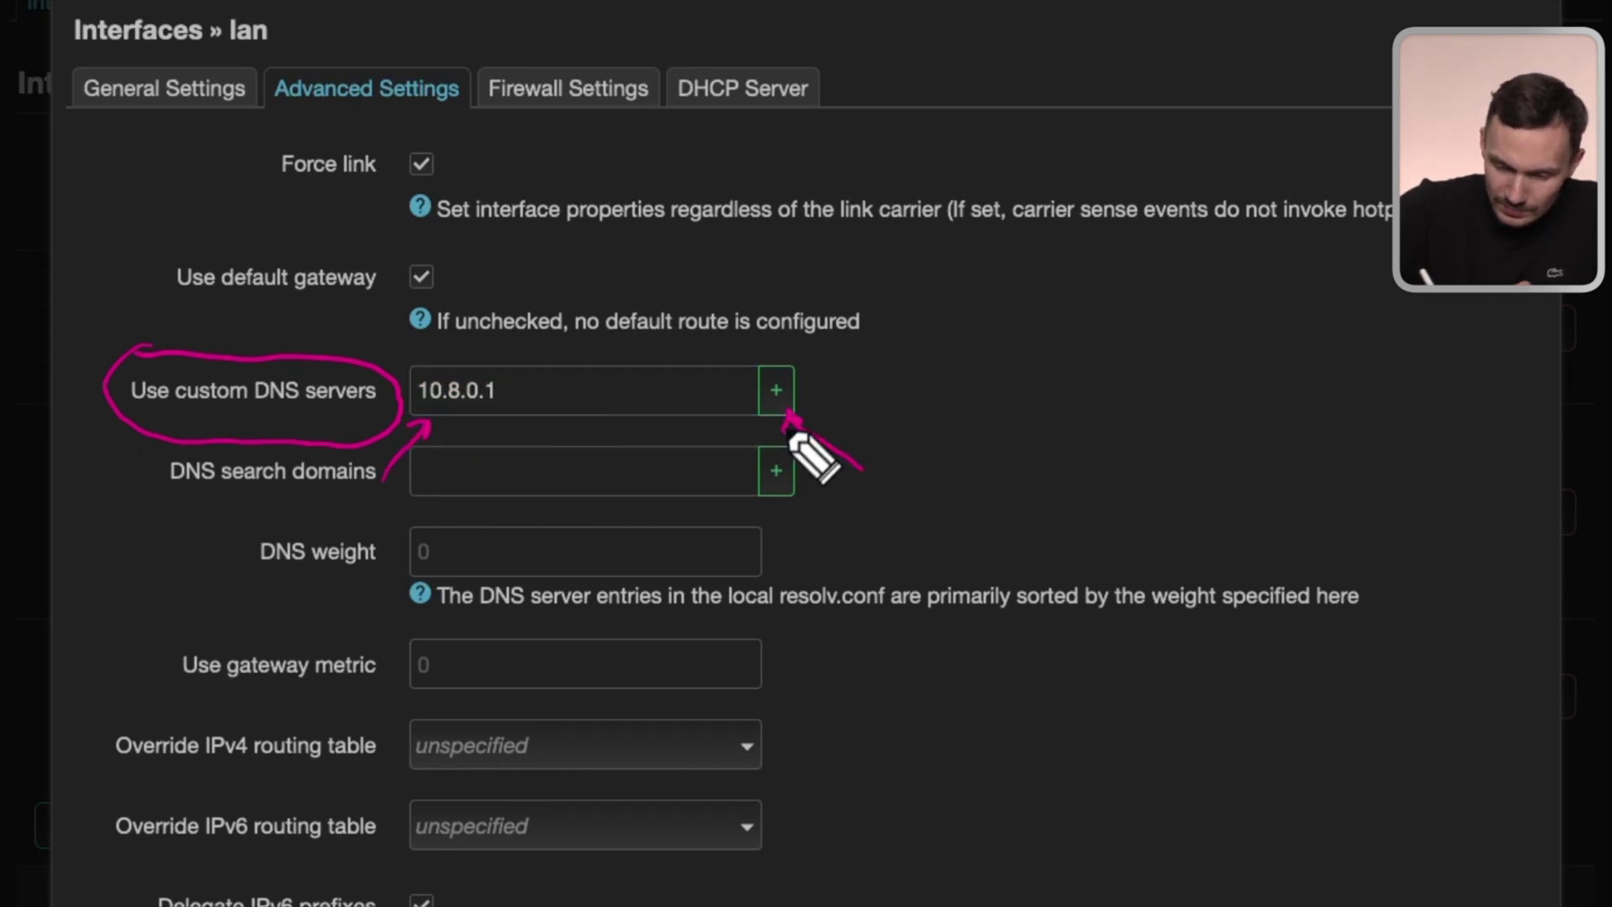
{"action": "left_click", "coordinate": [780, 390]}
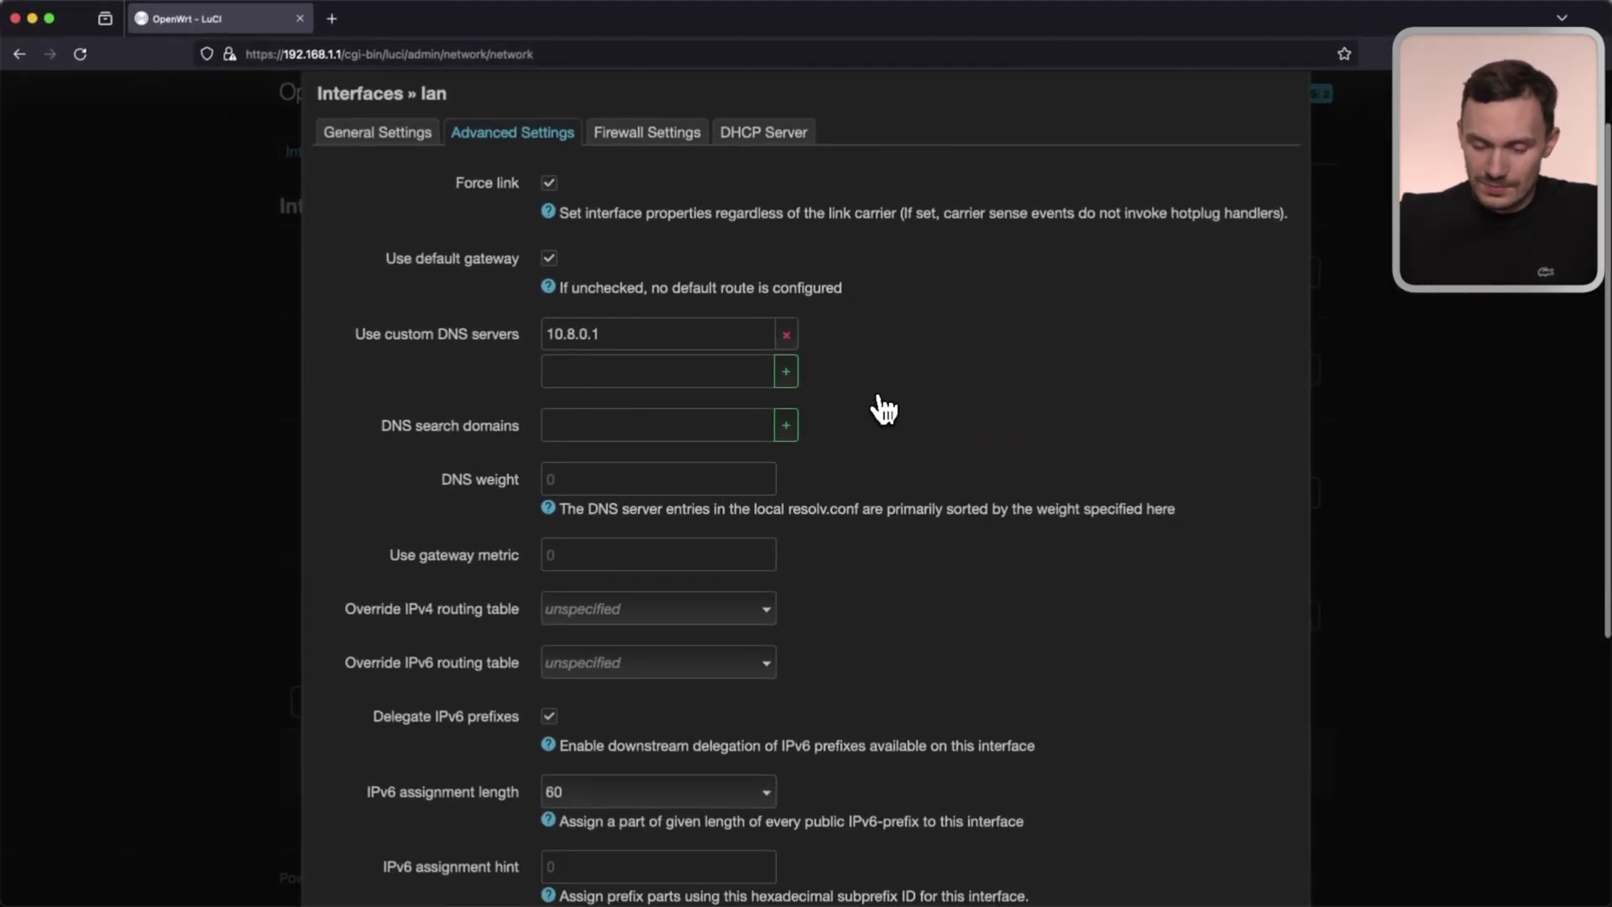
{"action": "scroll", "coordinate": [874, 406], "scroll_direction": "down", "scroll_amount": 5}
{"action": "left_click", "coordinate": [1253, 888]}
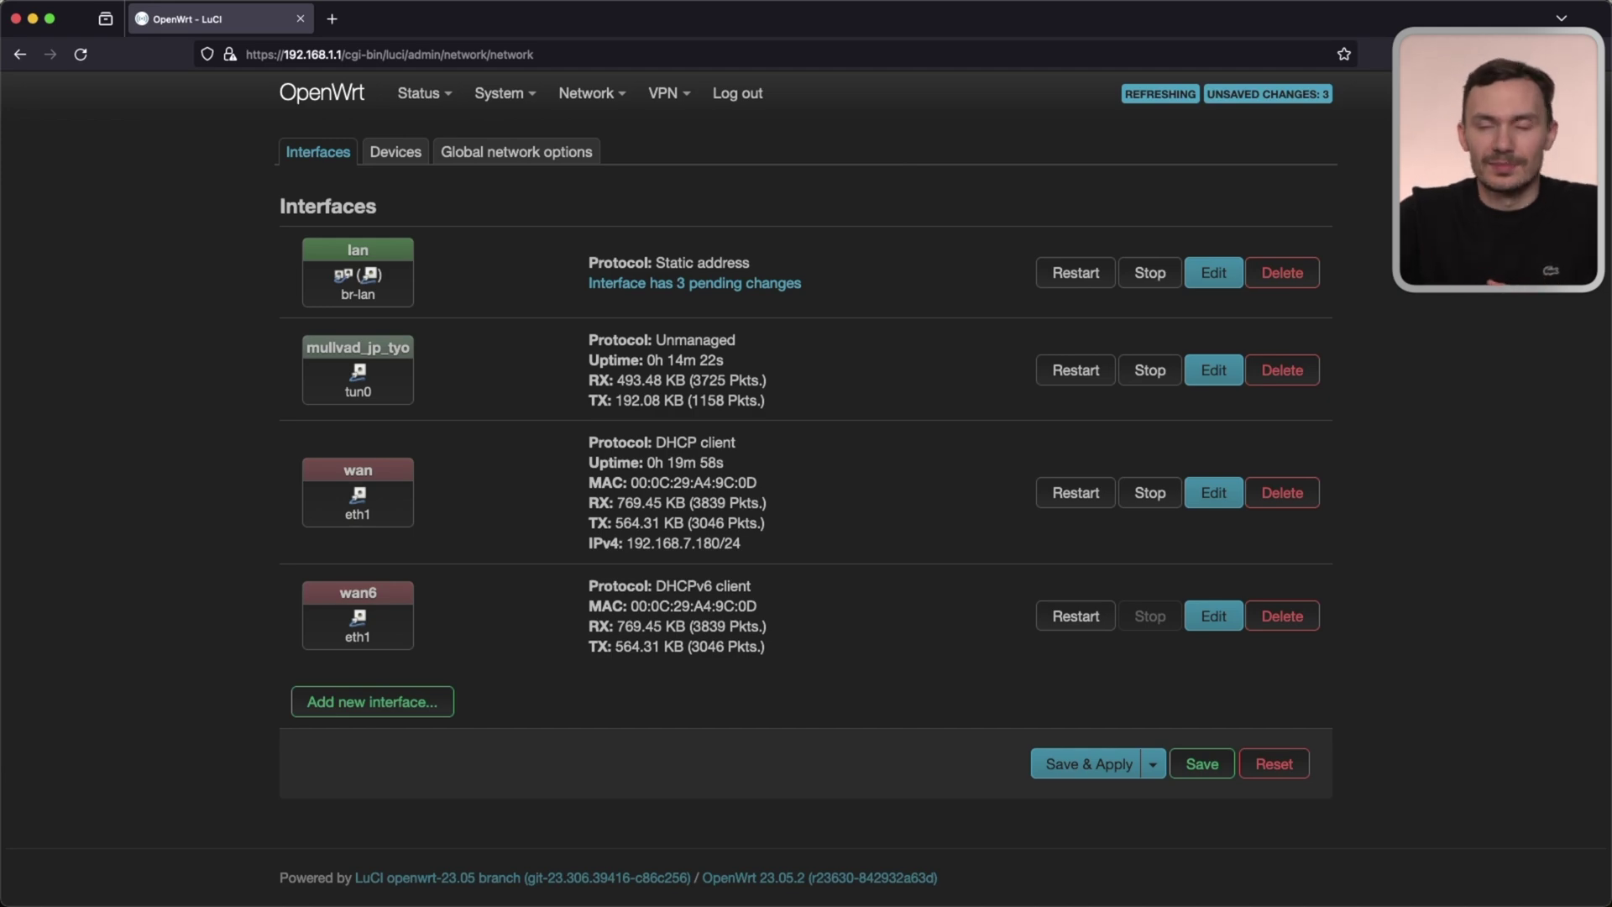
Step: Disable 'Use DNS servers advertised by peer' on wan, save, and apply all pending changes
{"action": "left_click", "coordinate": [1206, 500]}
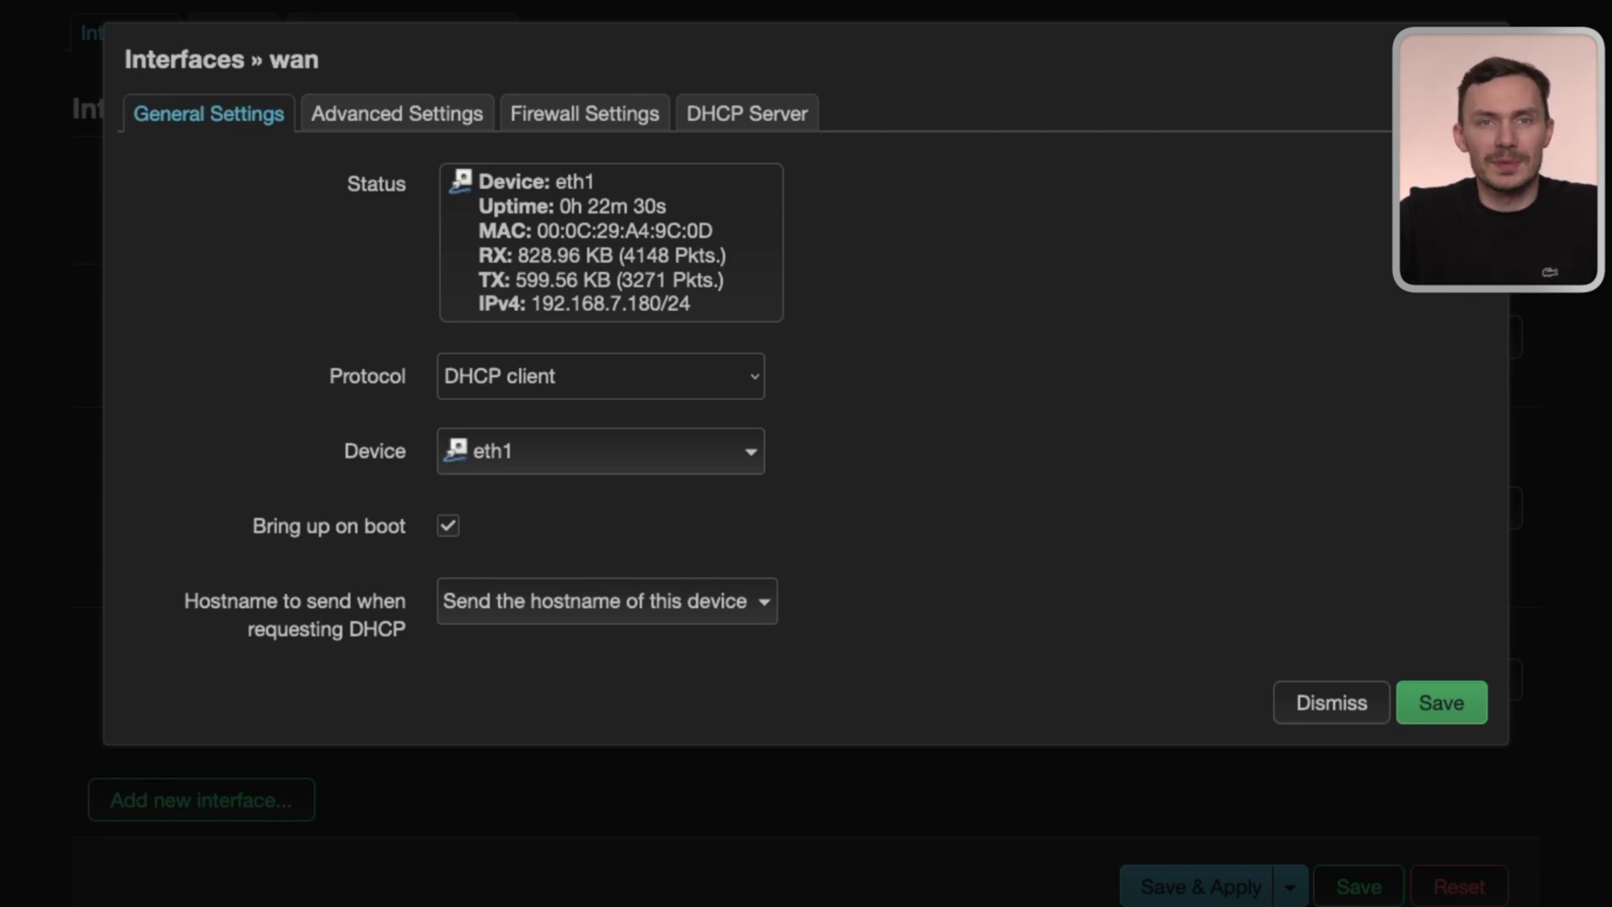
{"action": "left_click", "coordinate": [433, 116]}
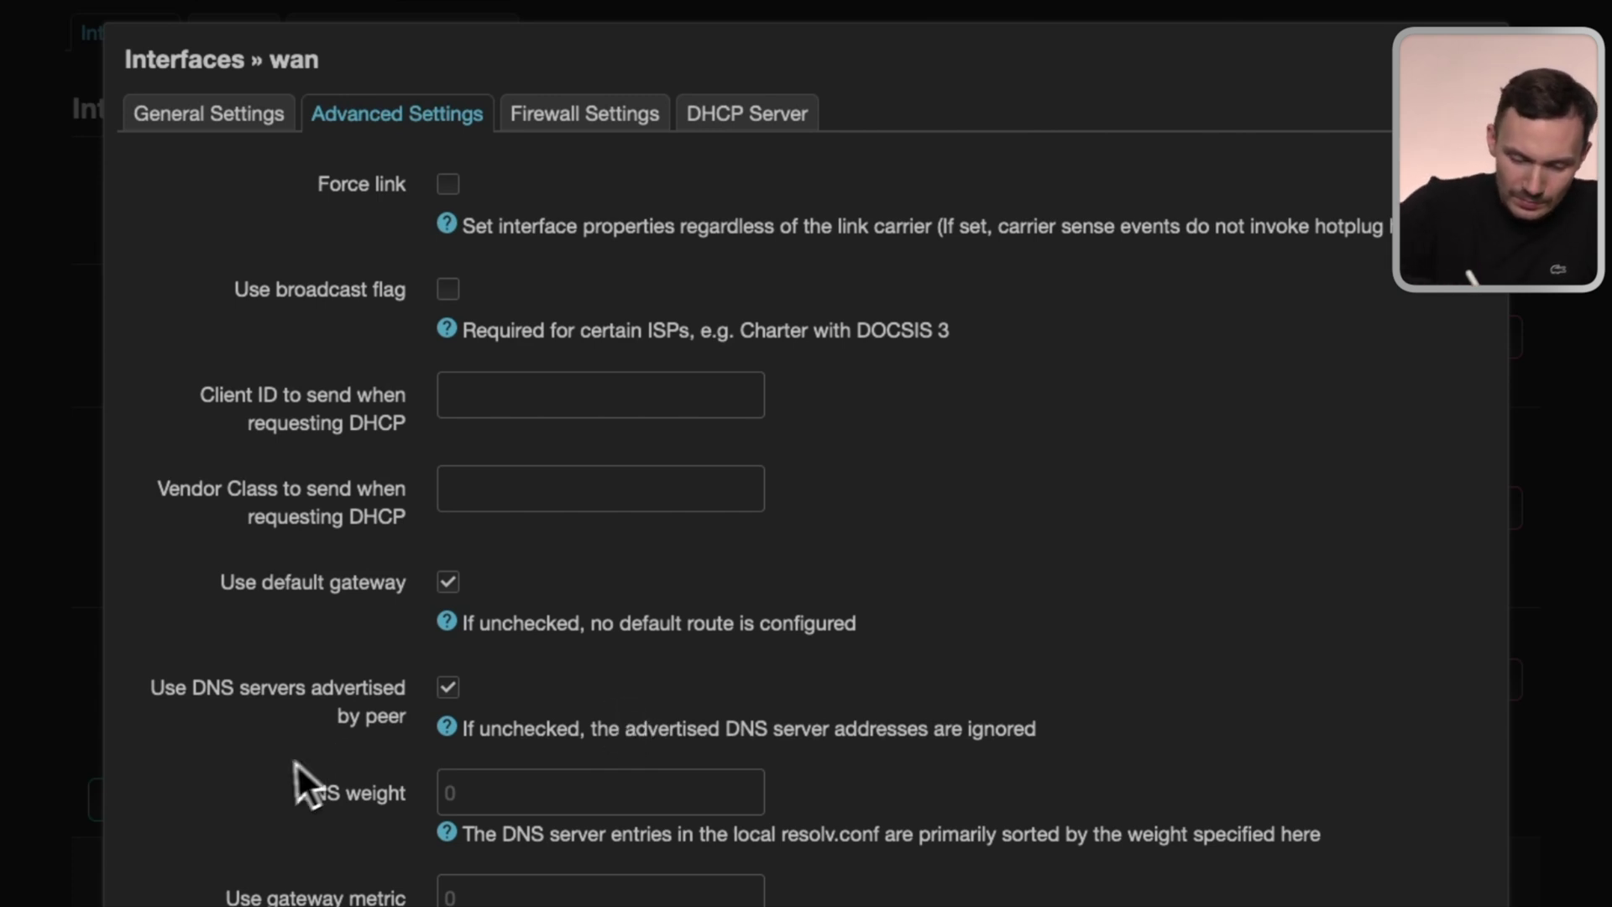
{"action": "mouse_move", "coordinate": [127, 709]}
{"action": "left_mouse_down"}
{"action": "mouse_move", "coordinate": [256, 760]}
{"action": "mouse_move", "coordinate": [311, 651]}
{"action": "mouse_move", "coordinate": [144, 690]}
{"action": "left_mouse_up"}
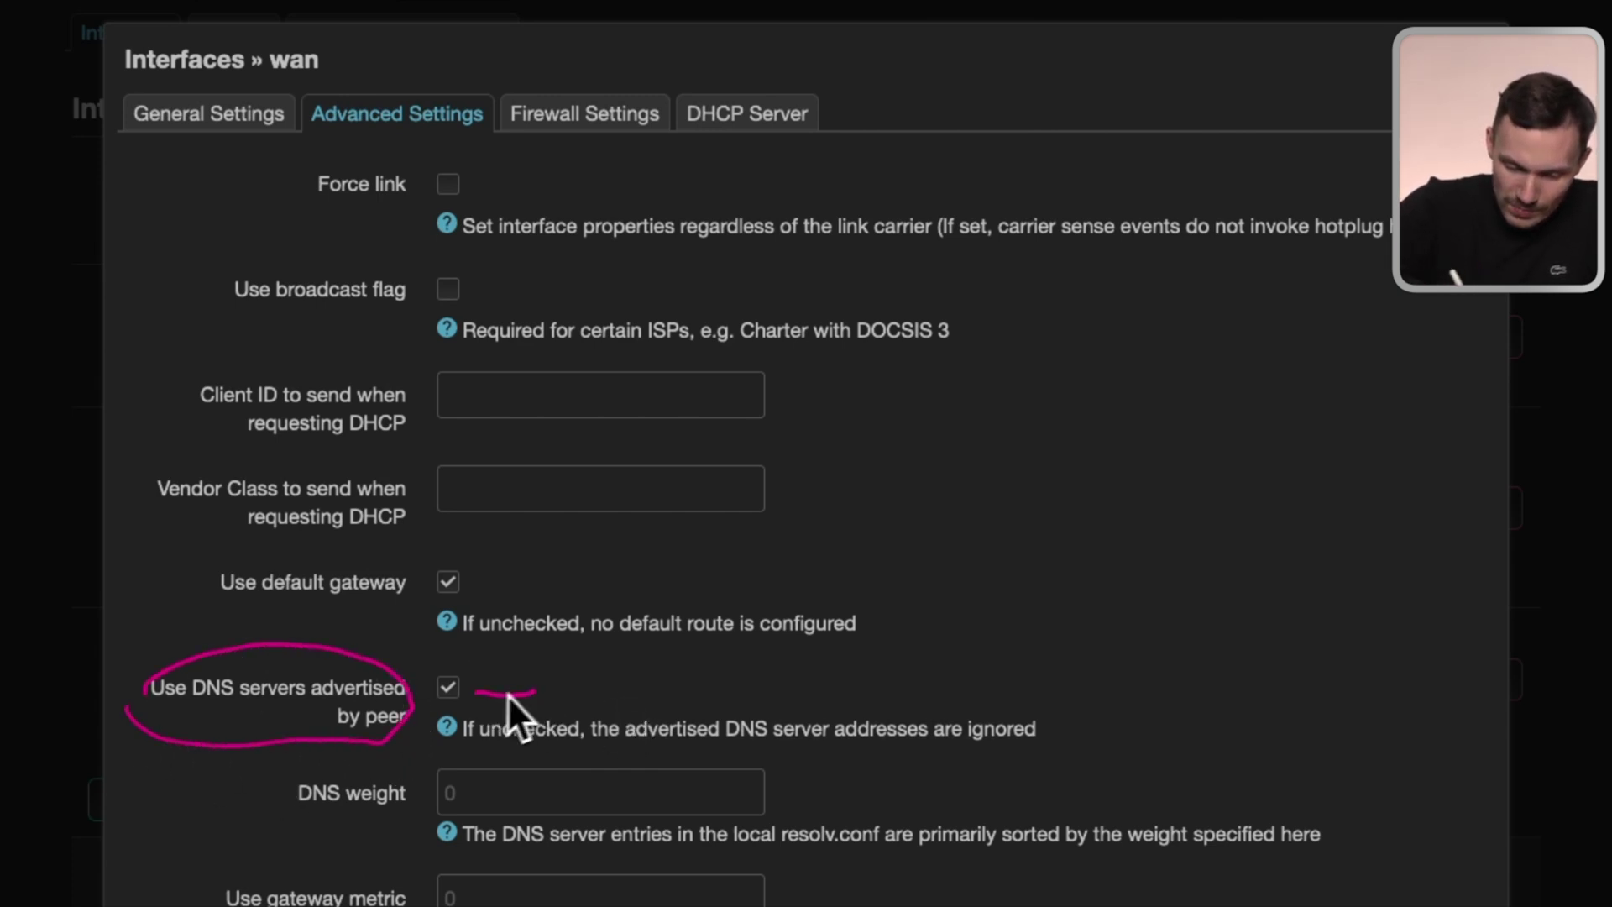
{"action": "left_click_drag", "start_coordinate": [507, 693], "coordinate": [483, 703]}
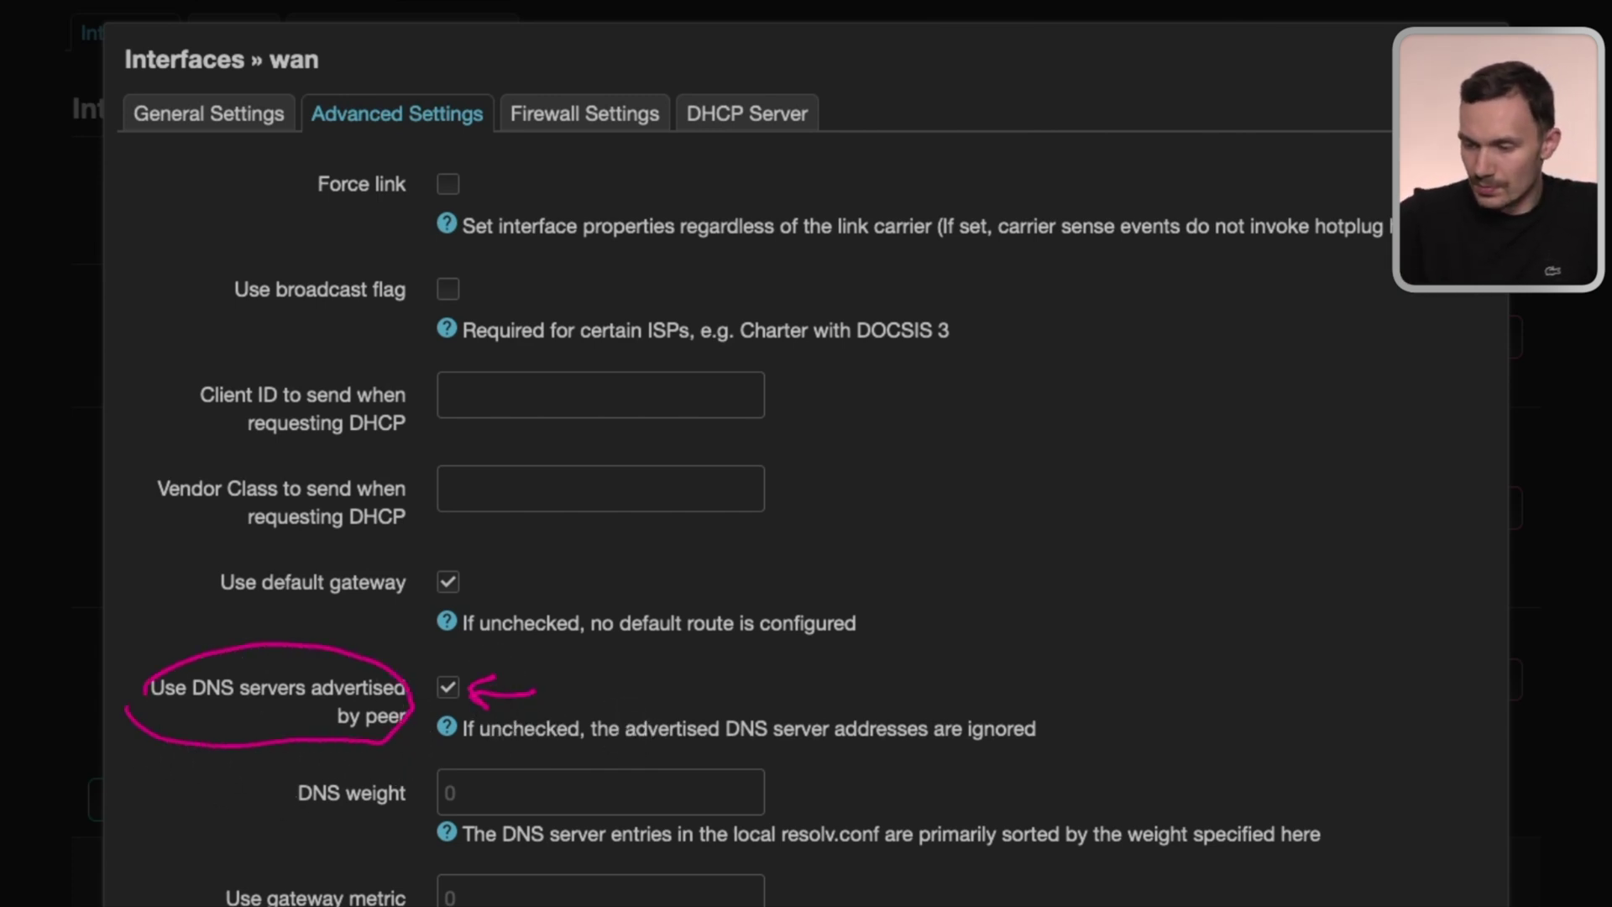
{"action": "left_click", "coordinate": [448, 687]}
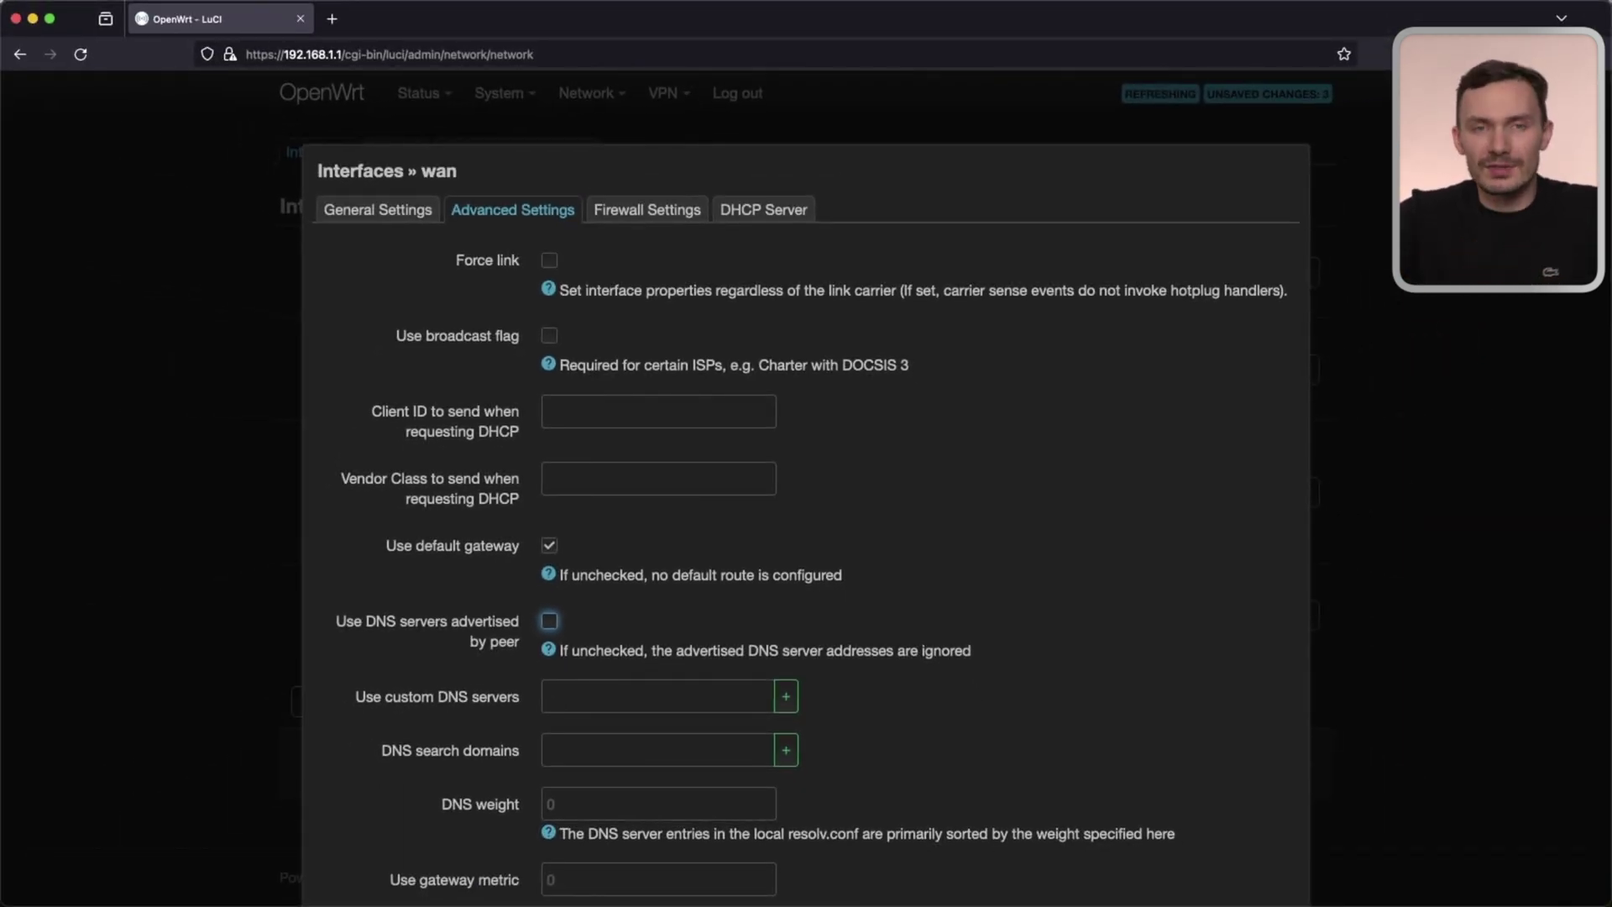
{"action": "scroll", "coordinate": [946, 547], "scroll_direction": "down", "scroll_amount": 10}
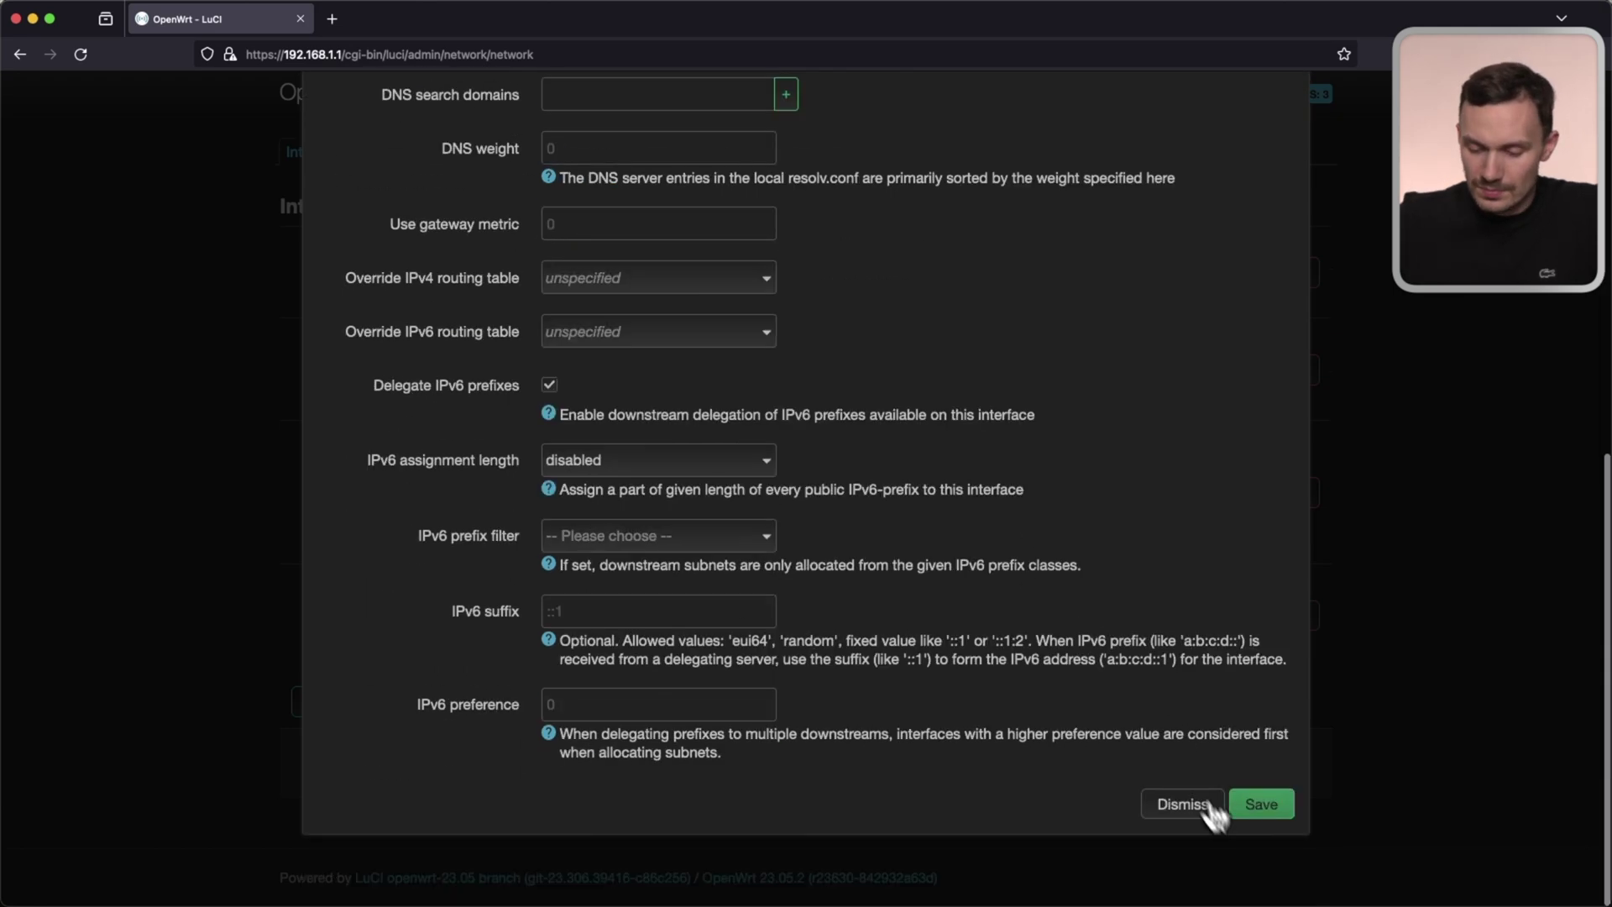
{"action": "left_click", "coordinate": [1193, 802]}
{"action": "left_click", "coordinate": [1085, 715]}
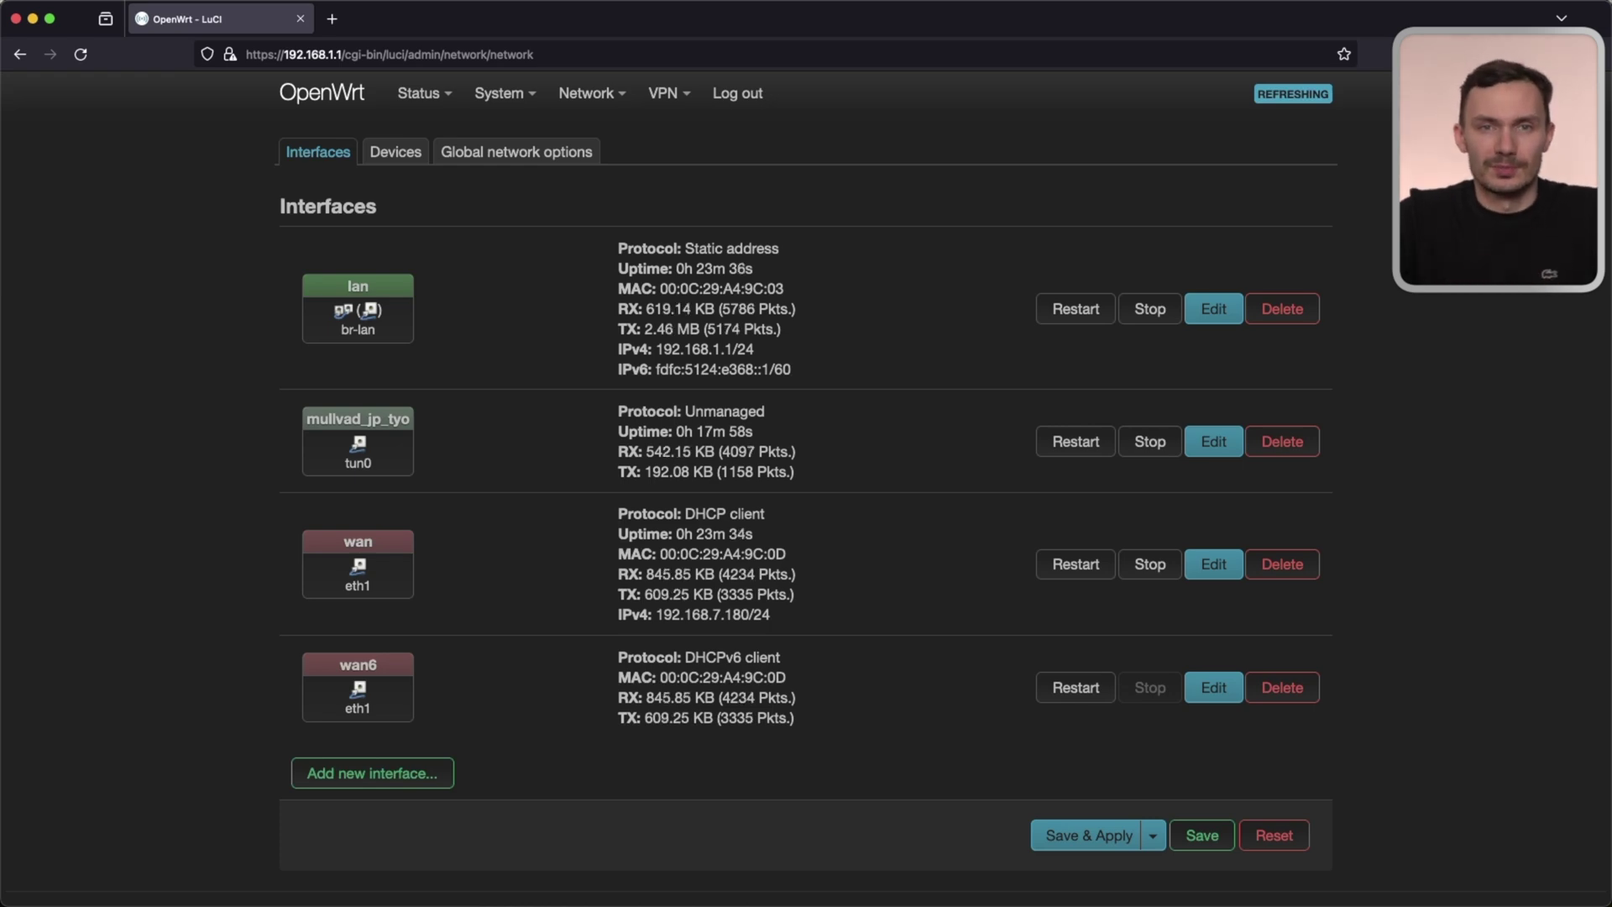
Step: Reboot the router from System > Reboot
{"action": "mouse_move", "coordinate": [517, 112]}
{"action": "left_click", "coordinate": [502, 331]}
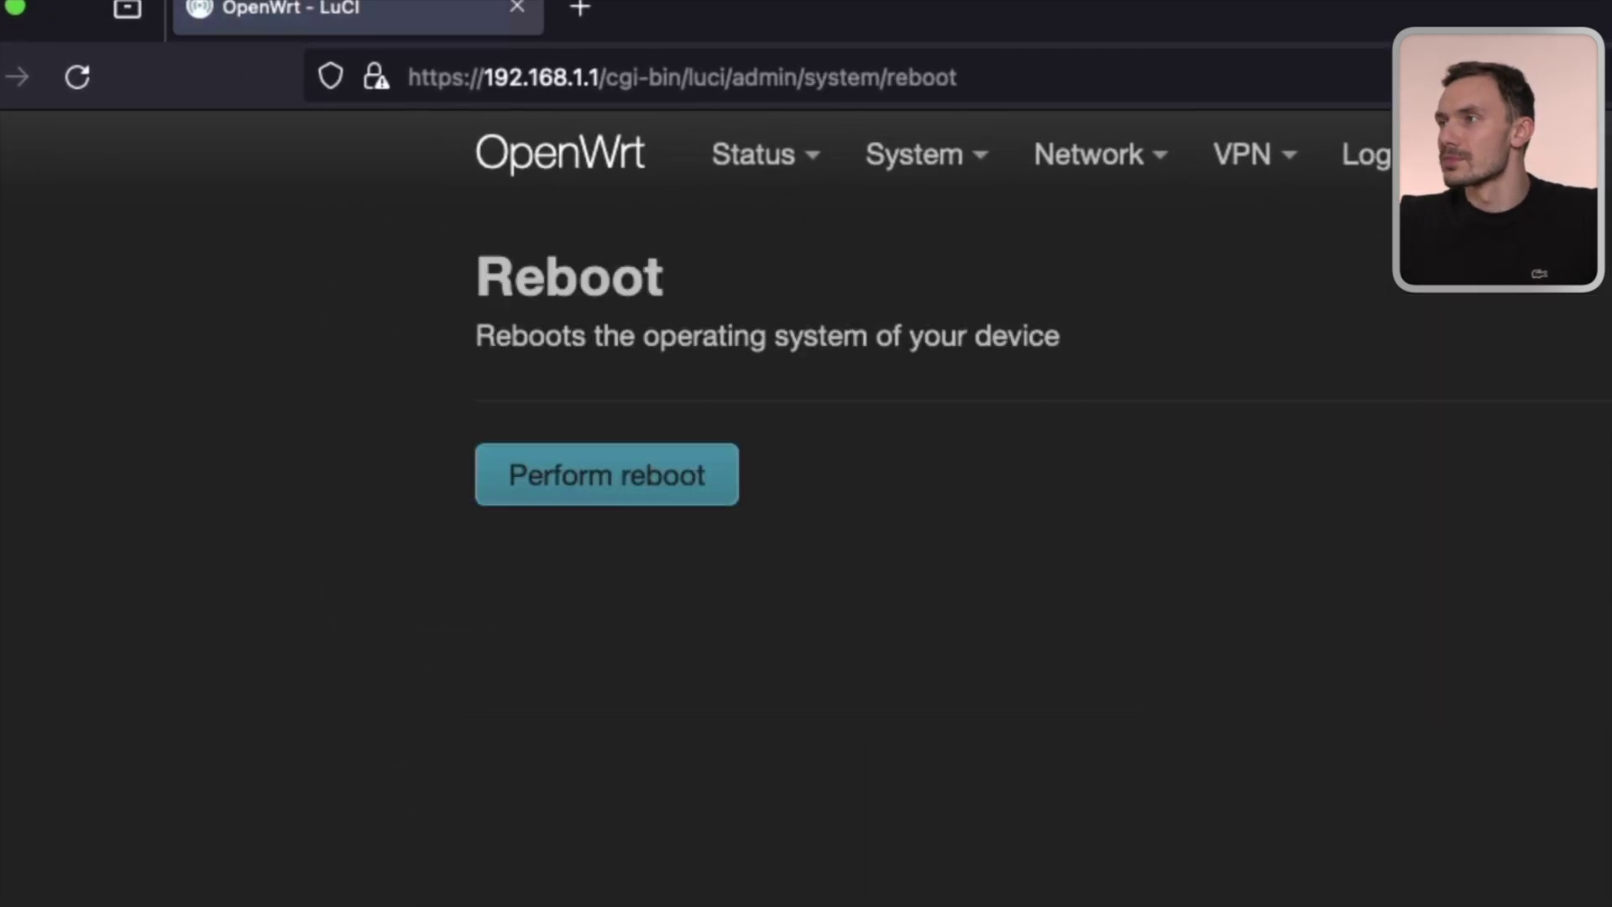
{"action": "left_click", "coordinate": [345, 256]}
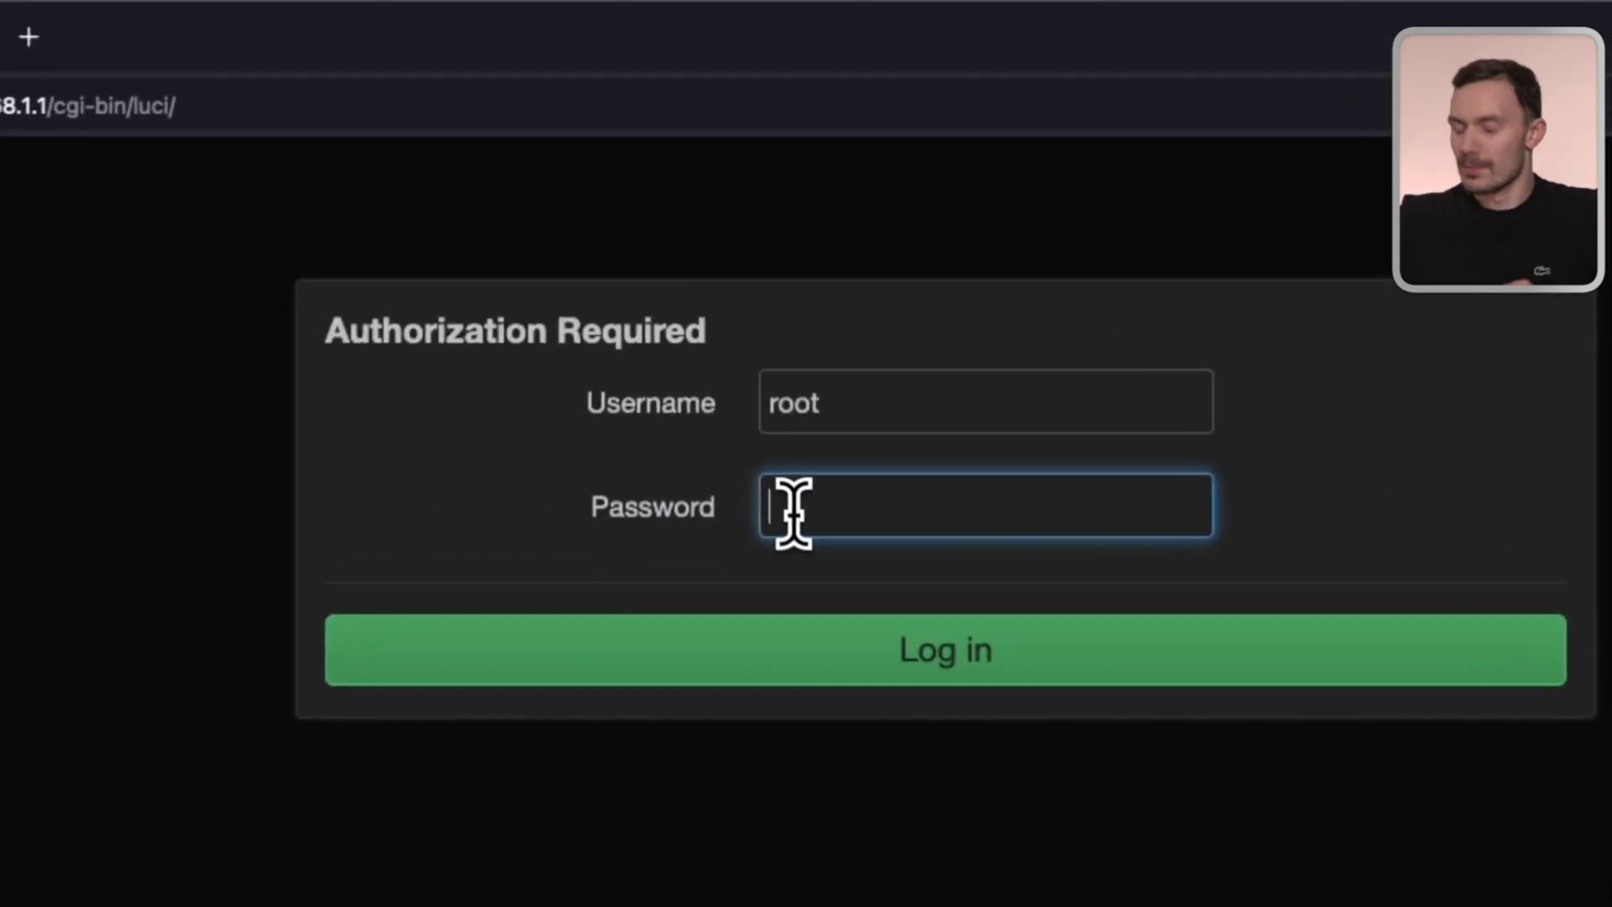
Step: Log back in as root and check Network > Interfaces shows mullvad_jp_tyo up
{"action": "type", "text": "••••••••••"}
{"action": "key", "text": "Return"}
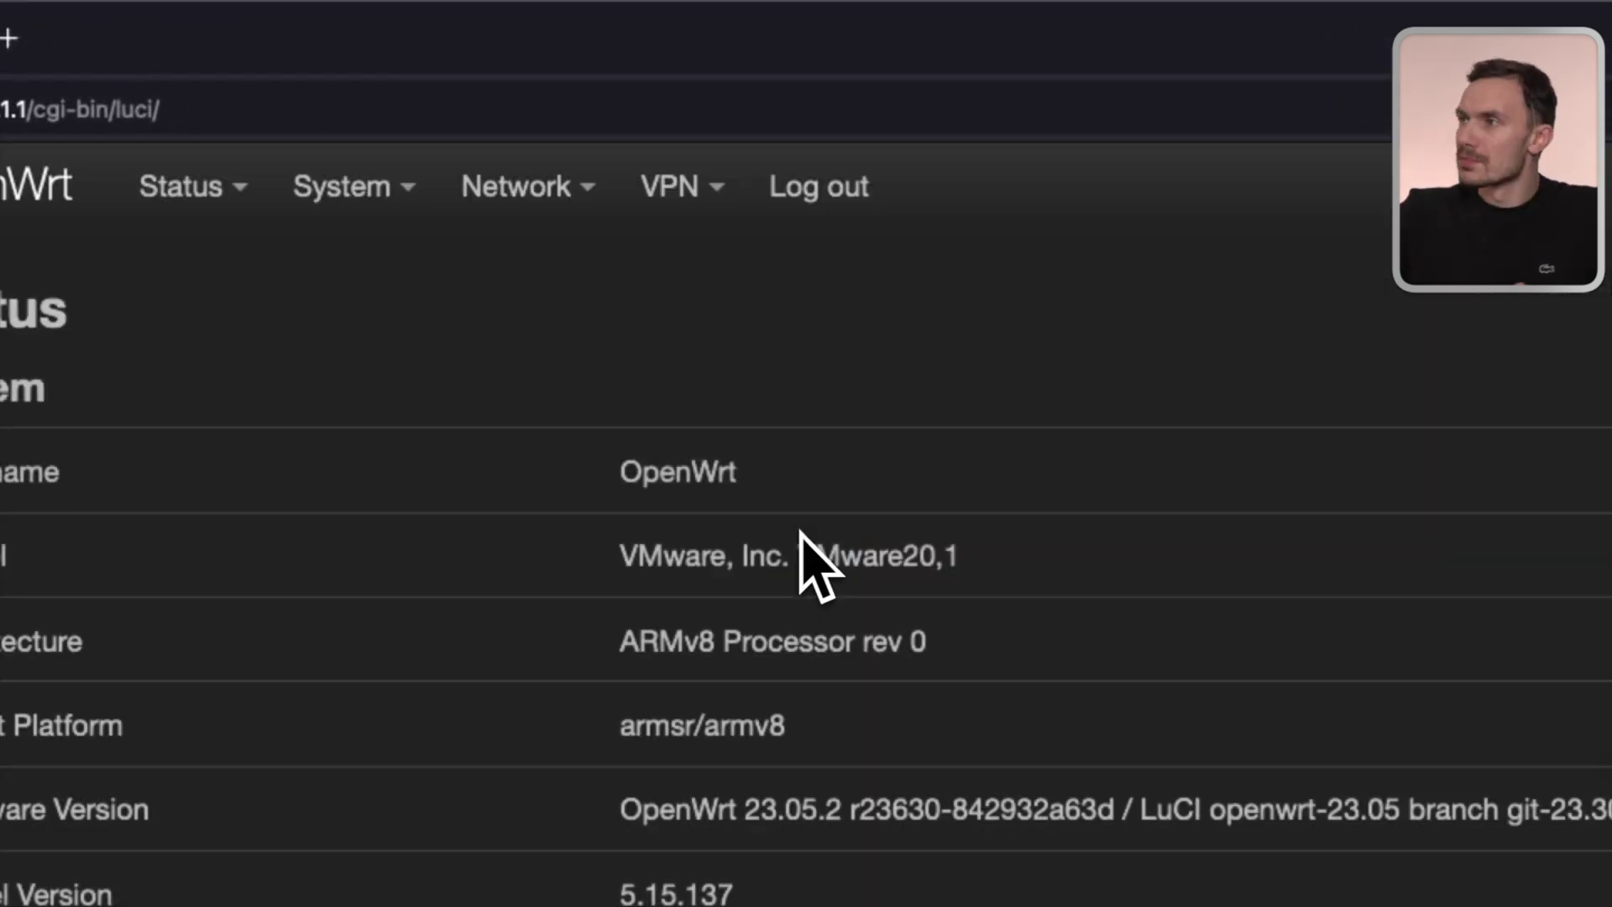
{"action": "mouse_move", "coordinate": [630, 224]}
{"action": "left_click", "coordinate": [541, 273]}
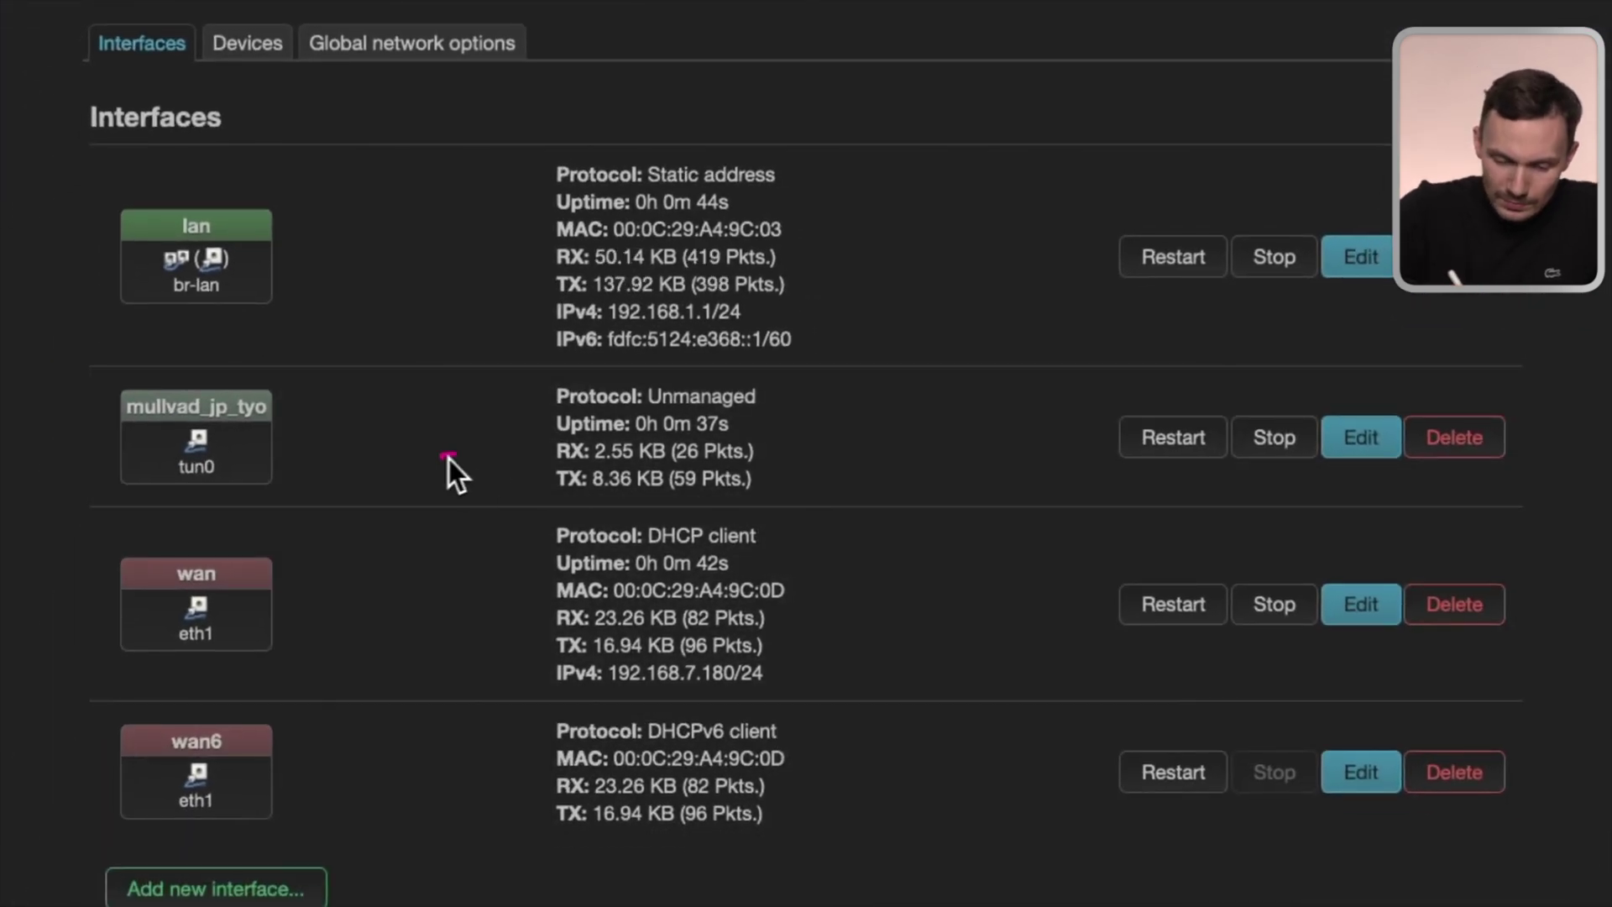
{"action": "left_click_drag", "start_coordinate": [506, 449], "coordinate": [529, 456]}
{"action": "left_click_drag", "start_coordinate": [443, 501], "coordinate": [525, 482]}
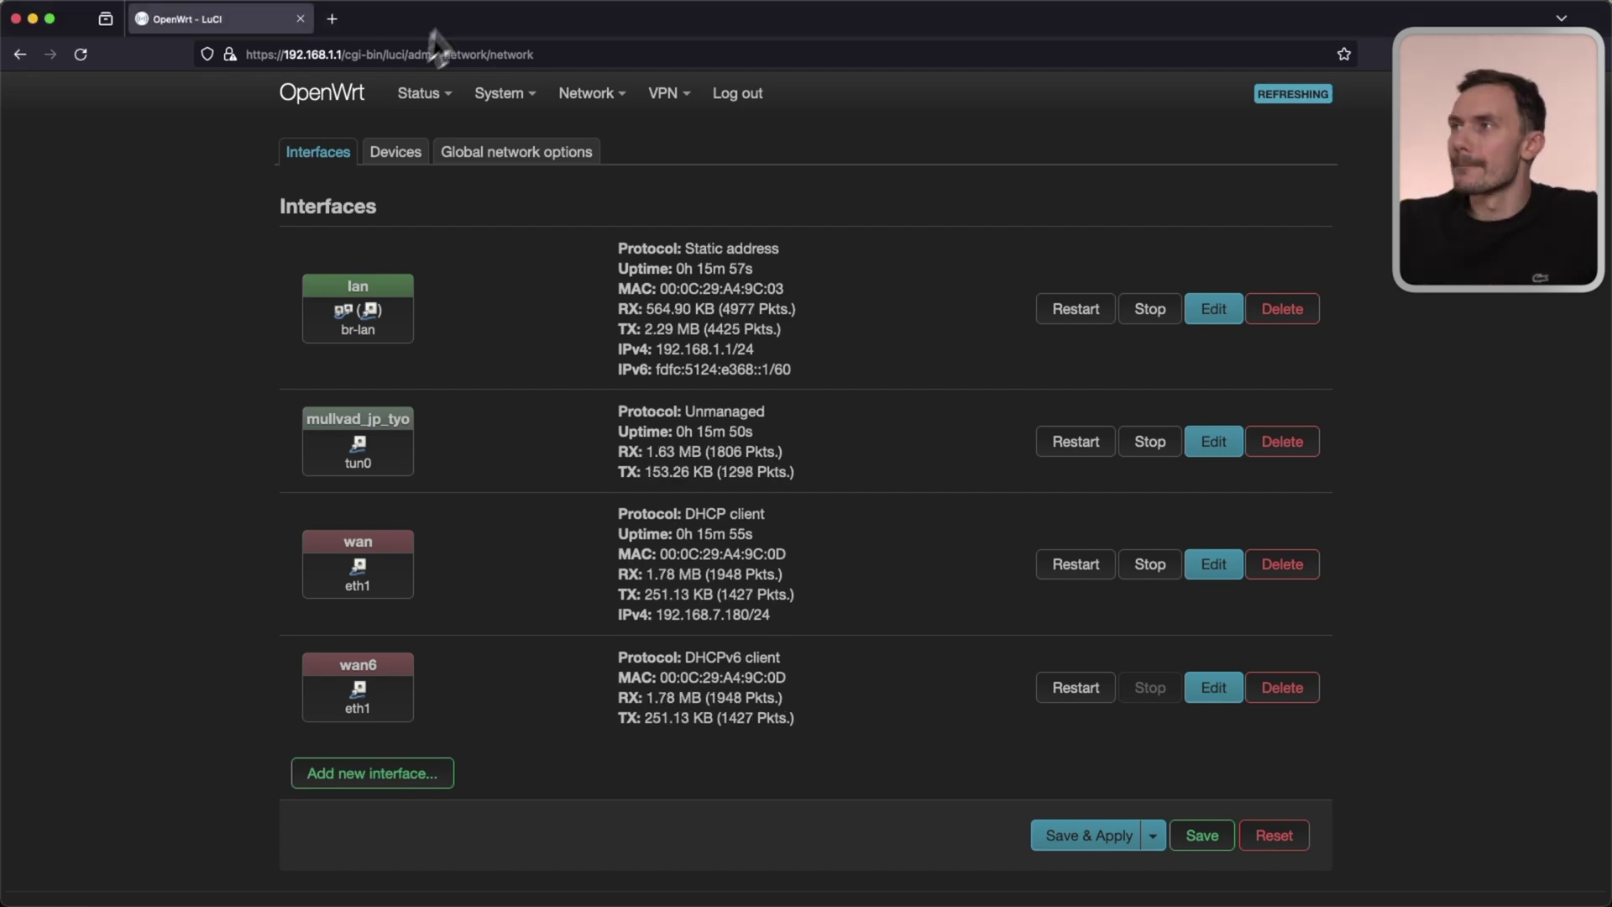
{"action": "key", "text": "super+t"}
{"action": "type", "text": "https://ifconfig.me"}
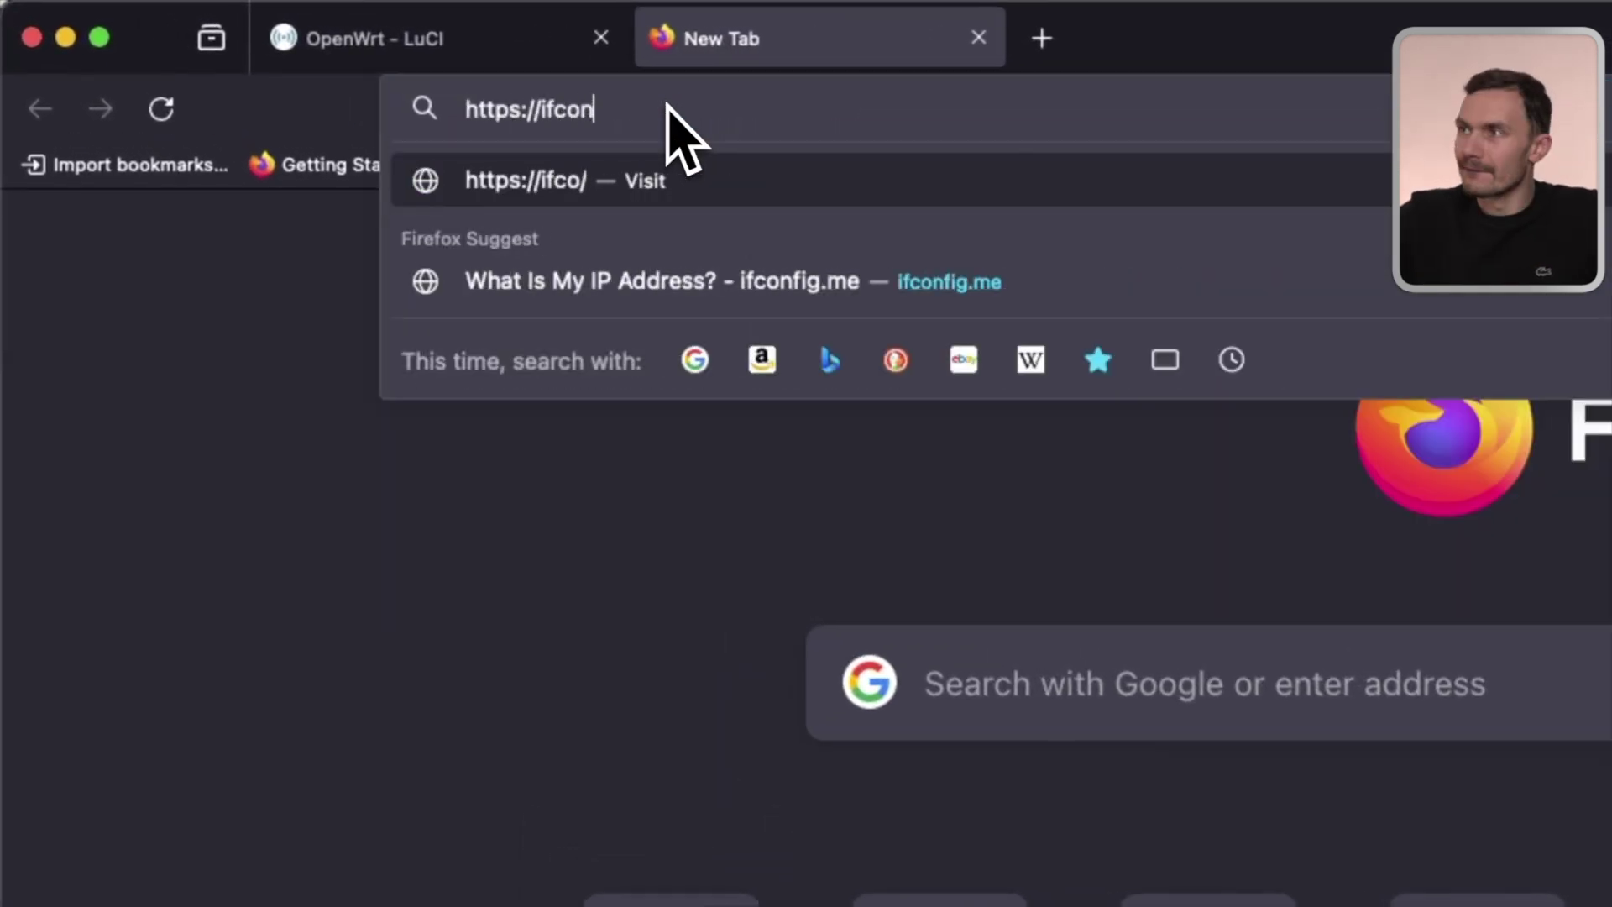
{"action": "key", "text": "Return"}
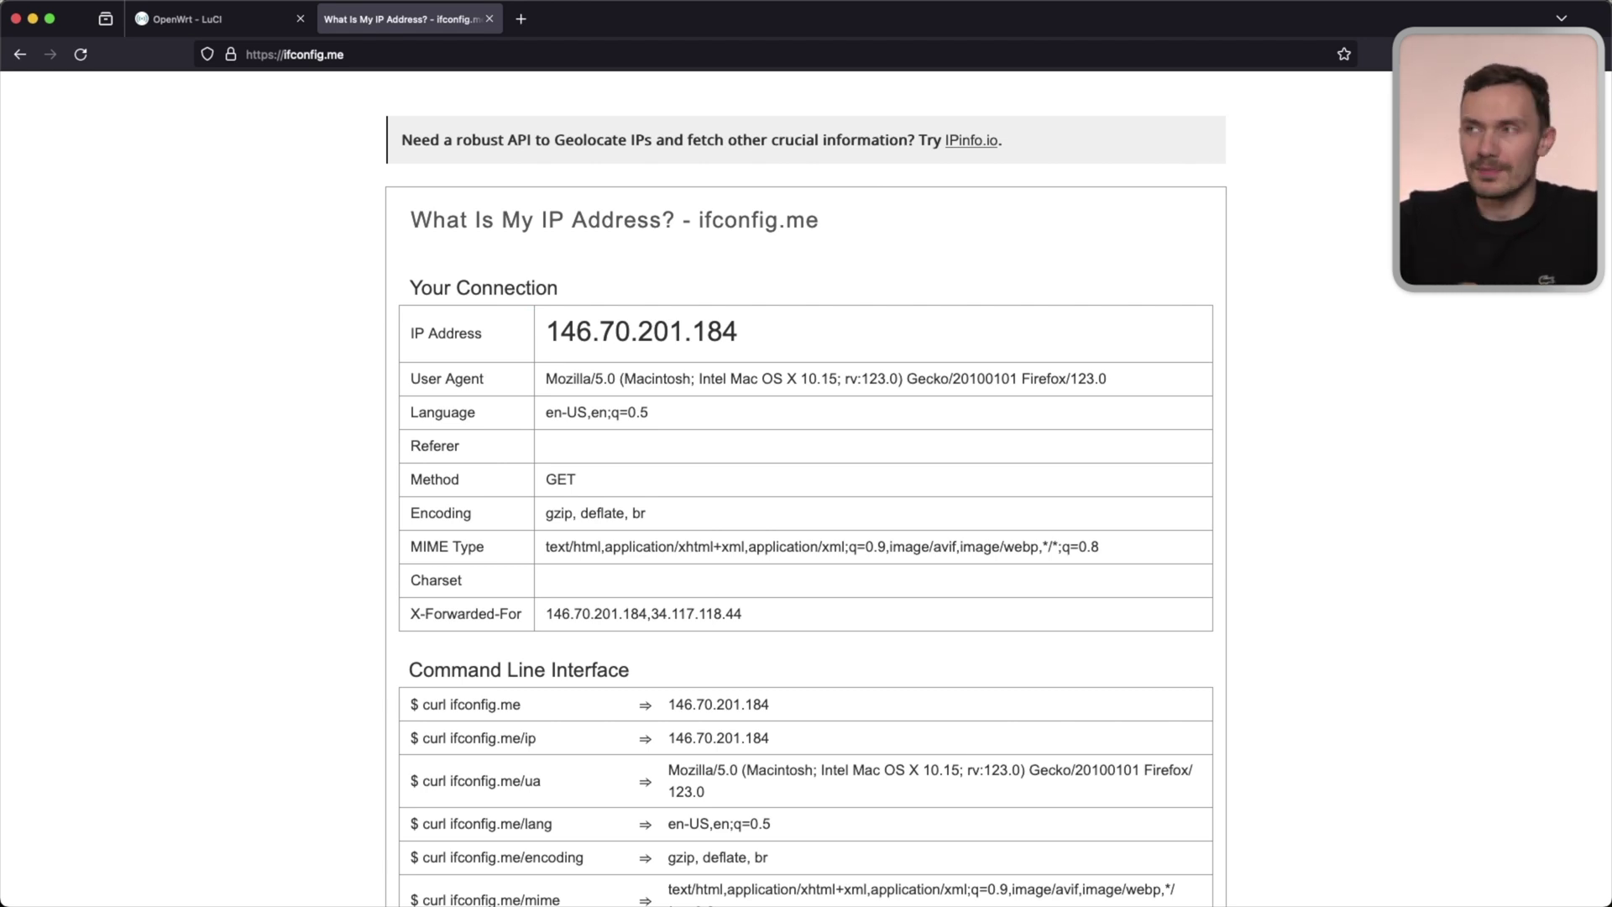
{"action": "left_click", "coordinate": [520, 18]}
{"action": "type", "text": "https://m"}
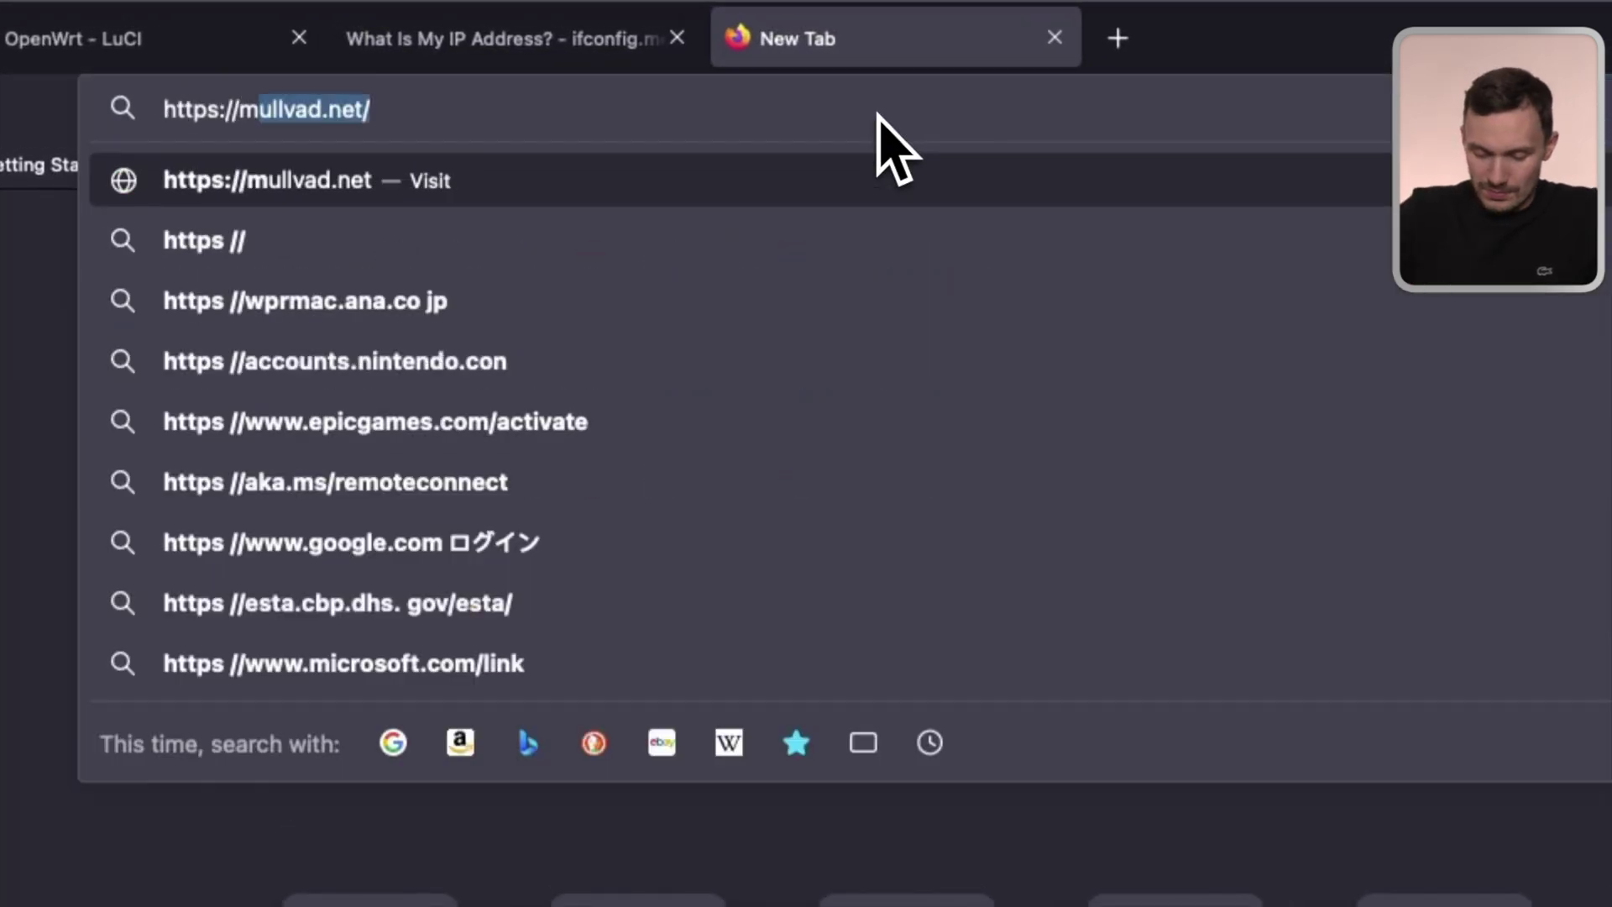
{"action": "type", "text": "ullvad.net/en/check"}
{"action": "key", "text": "Return"}
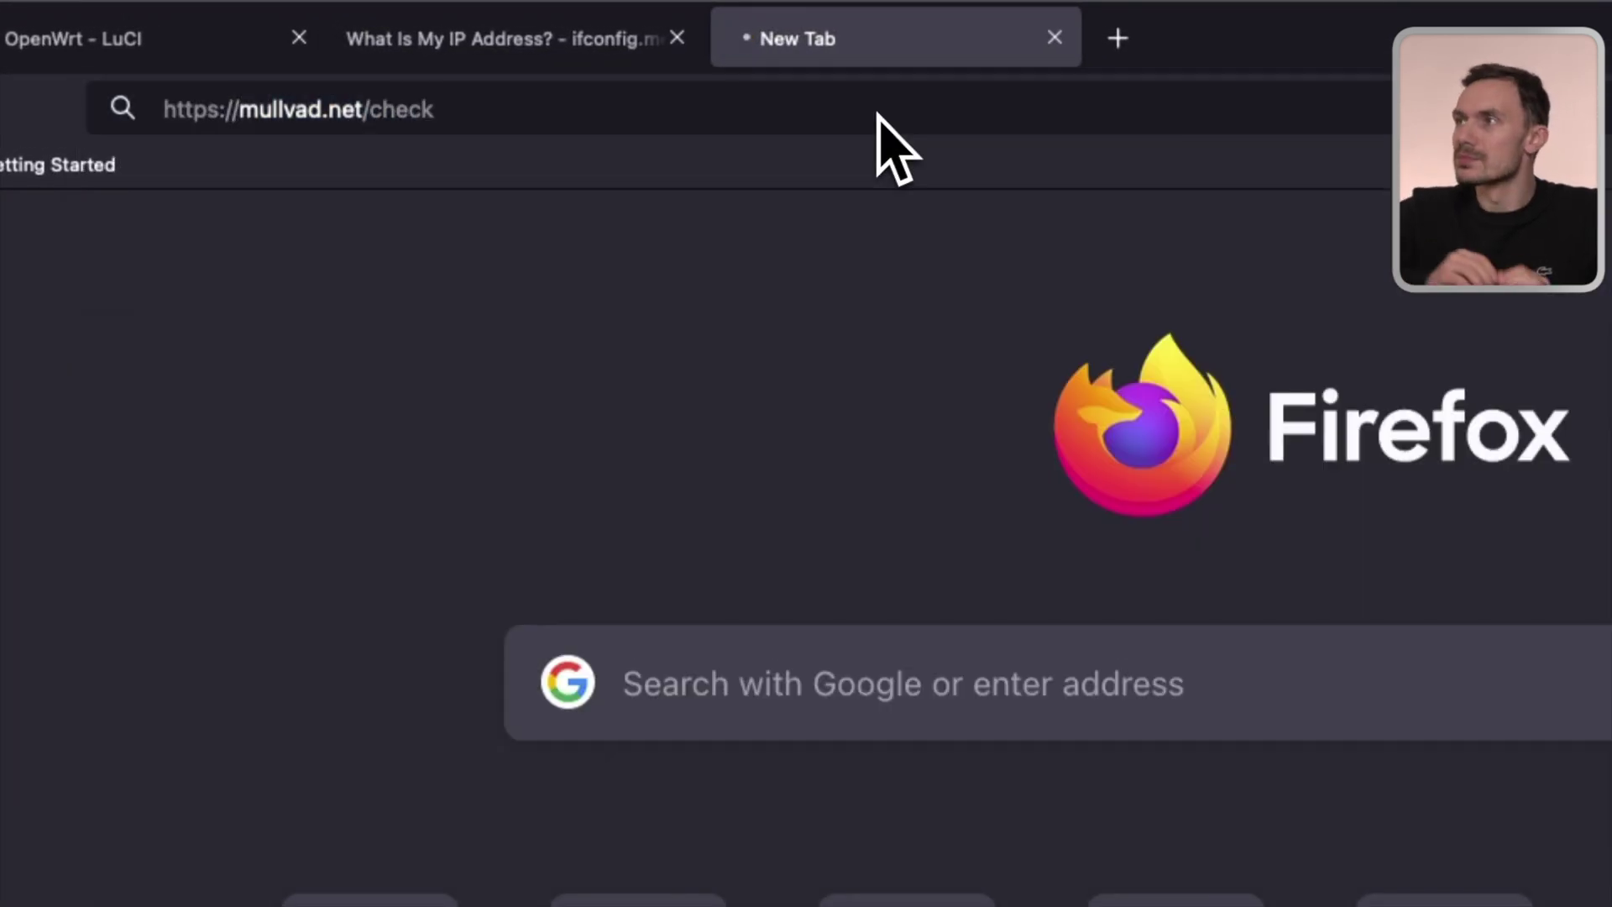